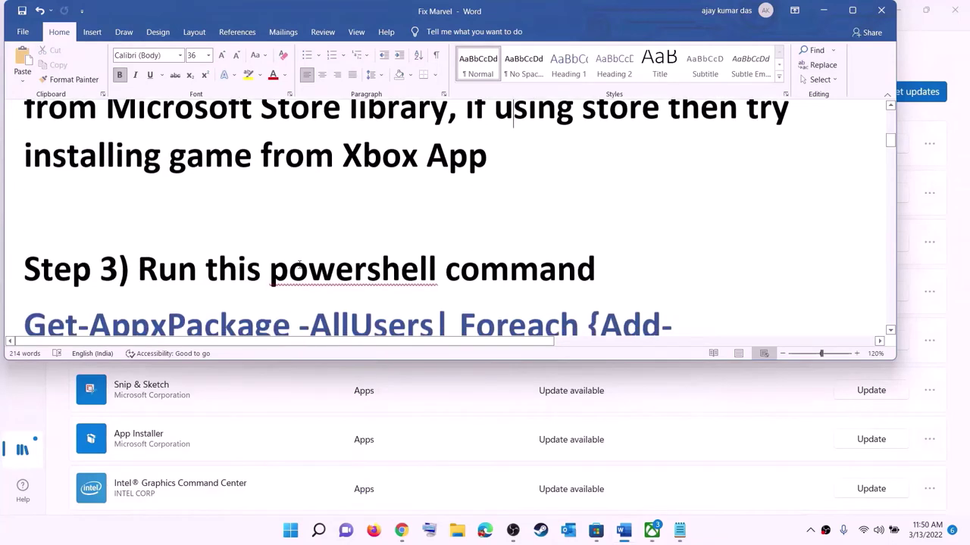
Copy the full Get-AppxPackage PowerShell command listed under Step 3 of the document
scroll(339, 244, down, 1)
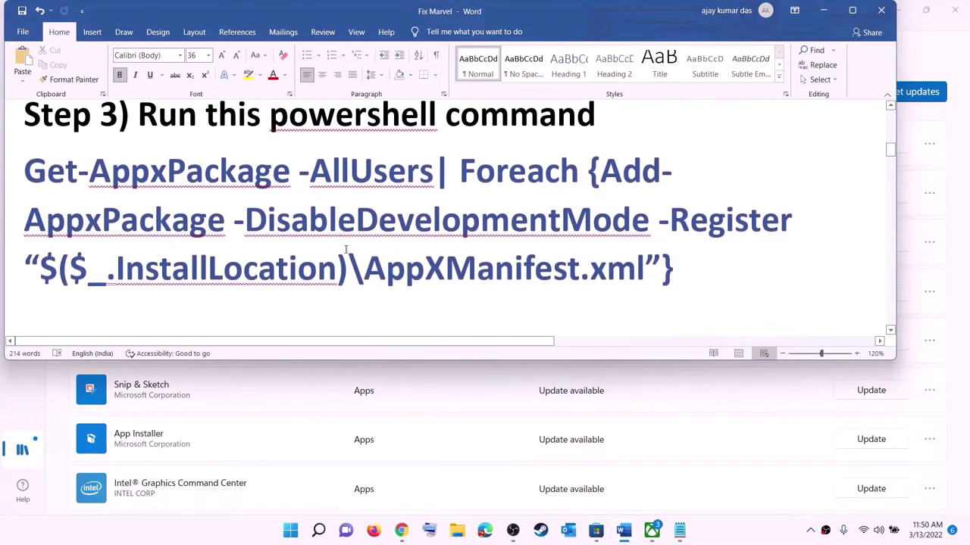
drag(677, 270, 75, 176)
right_click(136, 198)
click(163, 221)
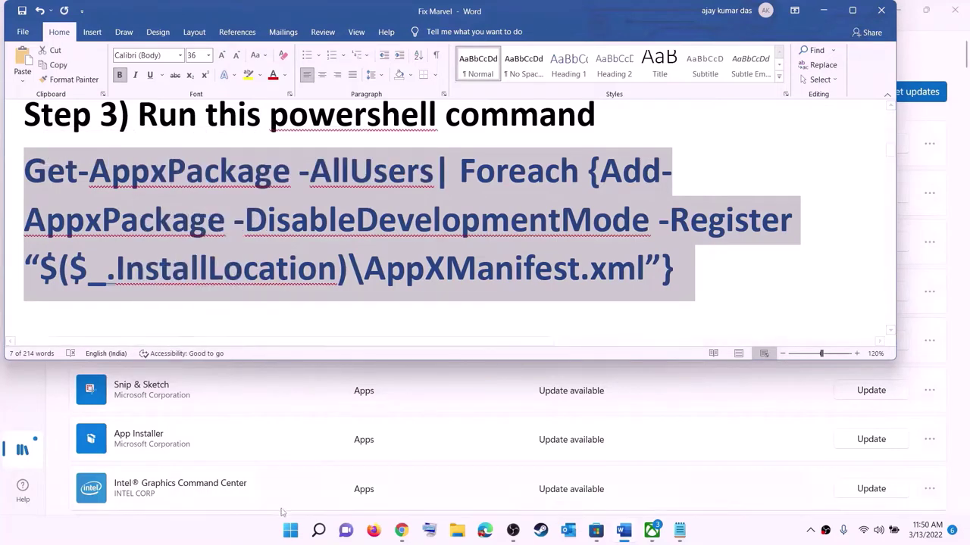
Run the copied Get-AppxPackage command in Windows PowerShell opened as administrator, and close PowerShell once it finishes
click(290, 531)
text(powers)
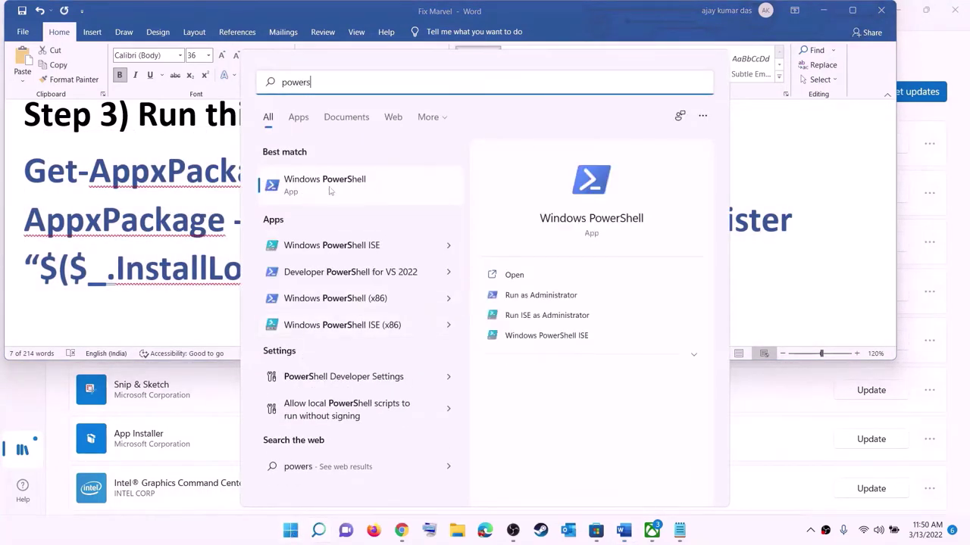
right_click(336, 191)
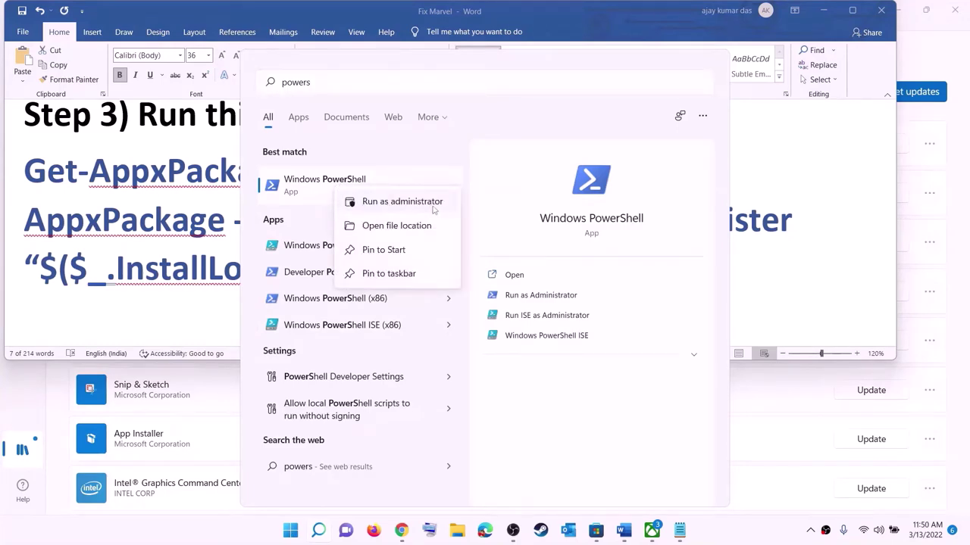
click(440, 207)
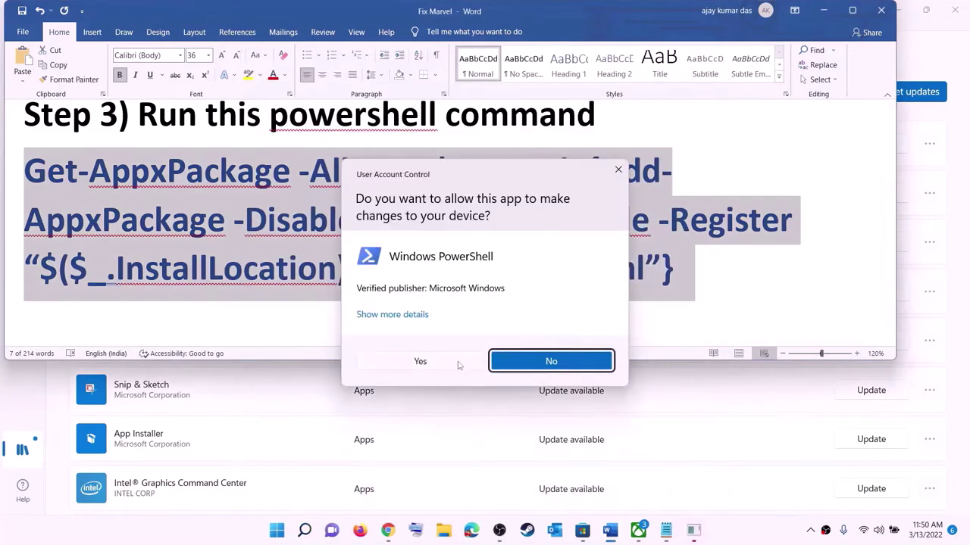
click(468, 365)
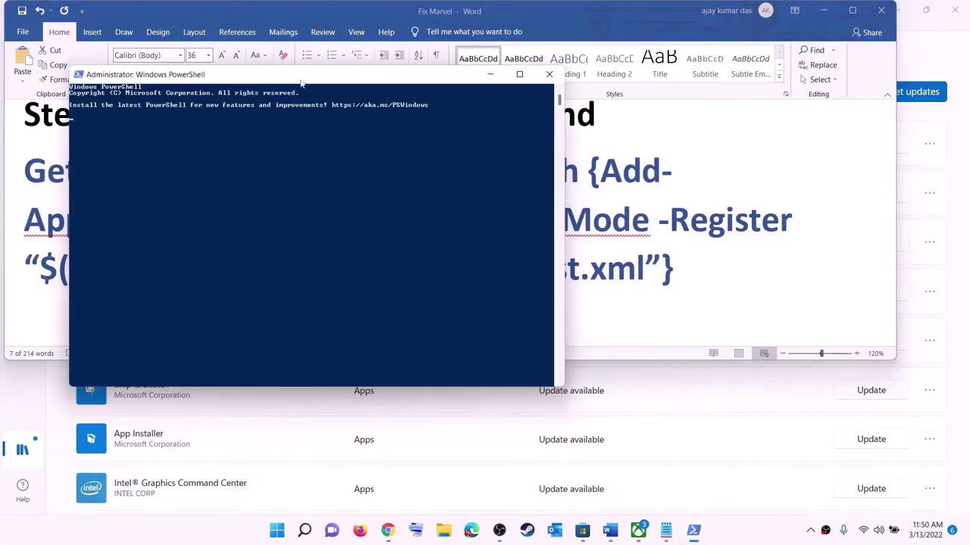
right_click(403, 199)
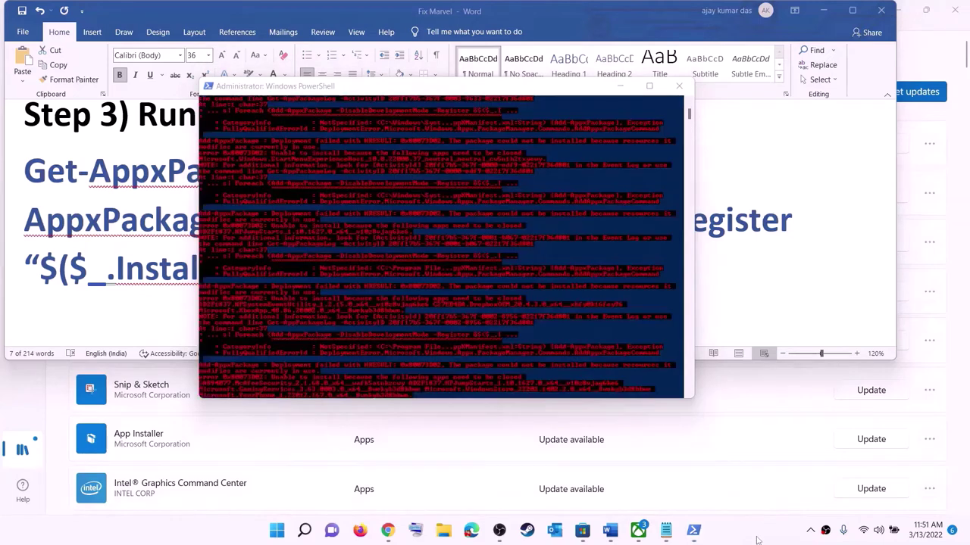
click(679, 86)
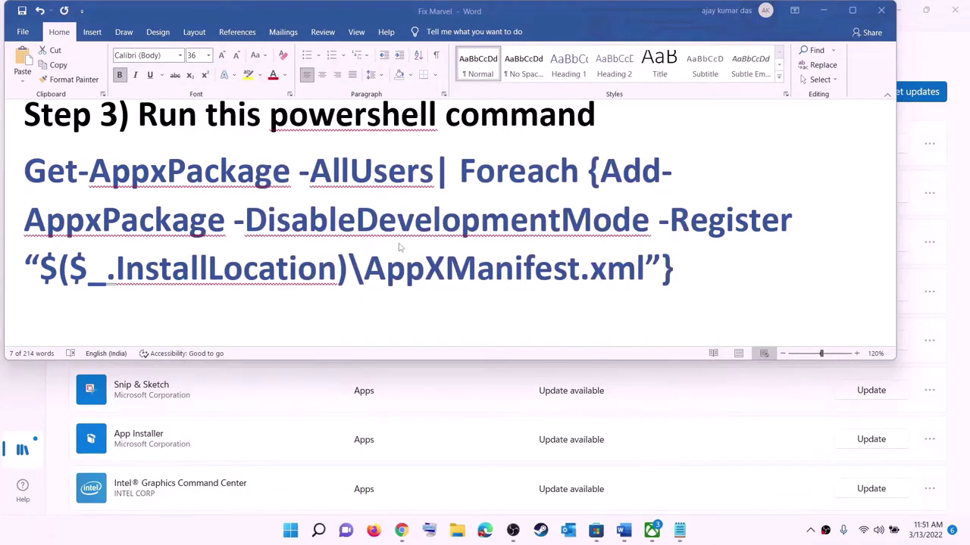
Set the font size of the Microsoft Store cache path under Step 4 to 14
scroll(464, 234, down, 5)
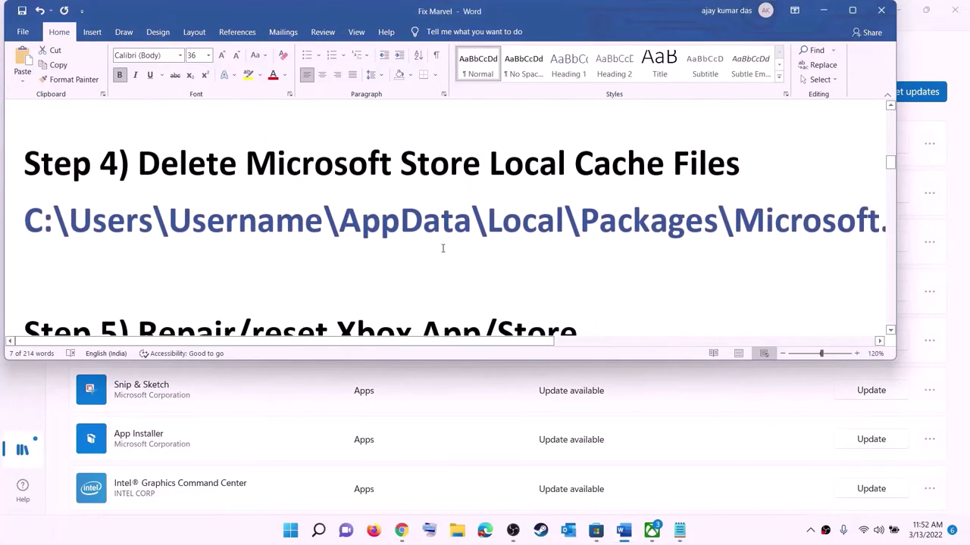
scroll(492, 241, up, 1)
triple_click(480, 258)
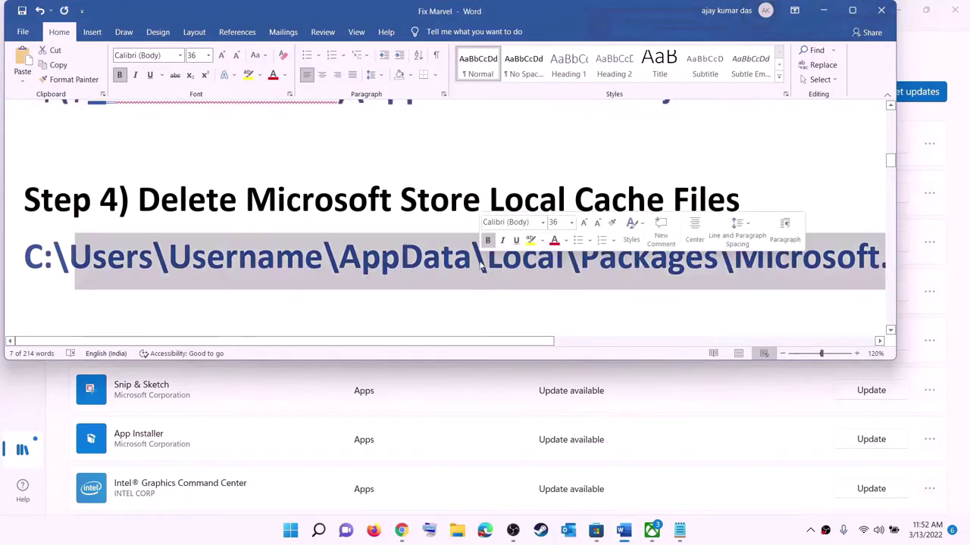
click(209, 57)
click(195, 137)
click(310, 255)
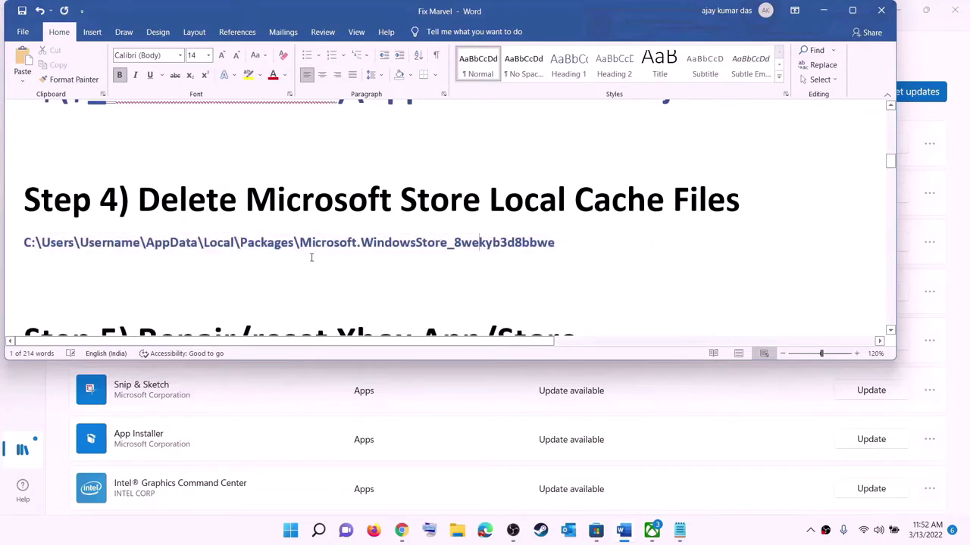
Switch to File Explorer and open the current user's profile folder under C:\Users
click(456, 530)
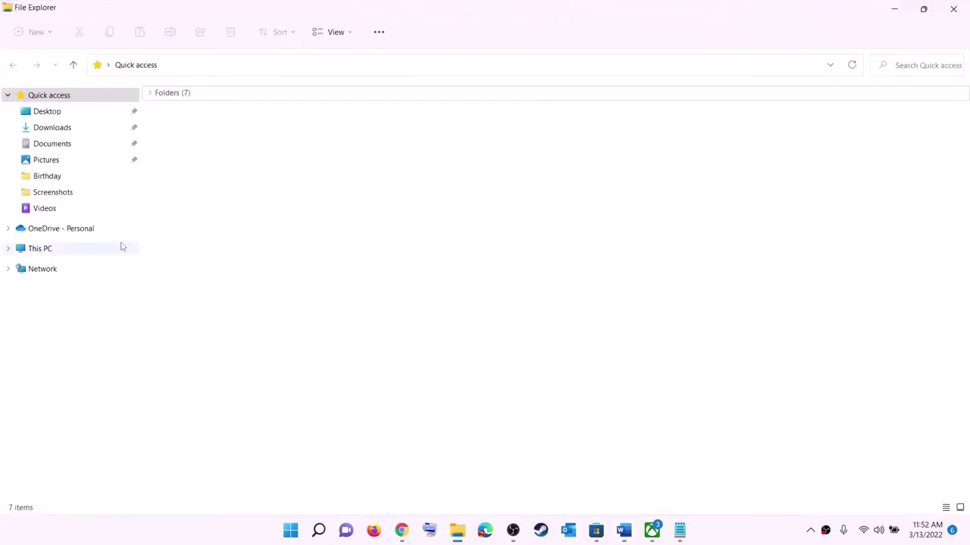
click(47, 250)
double_click(220, 209)
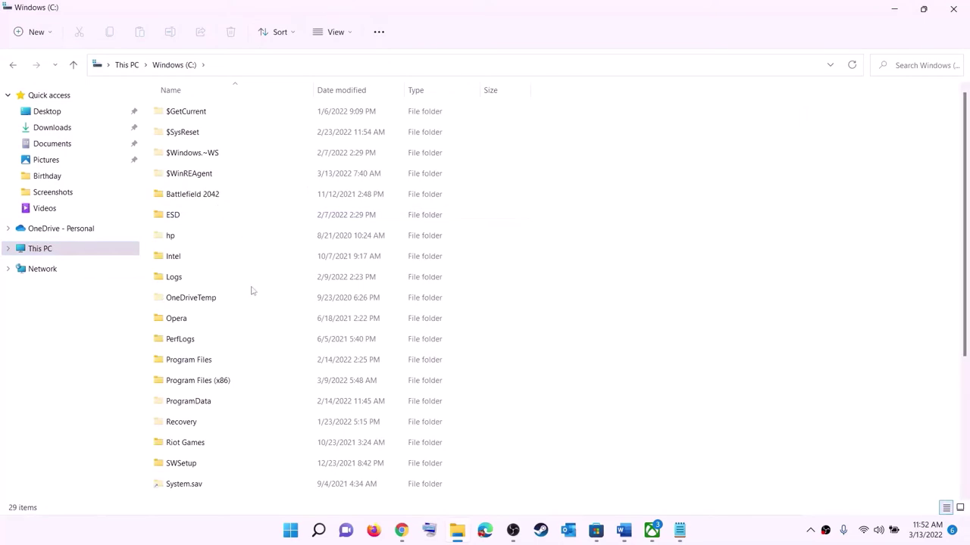
scroll(249, 316, down, 4)
click(173, 350)
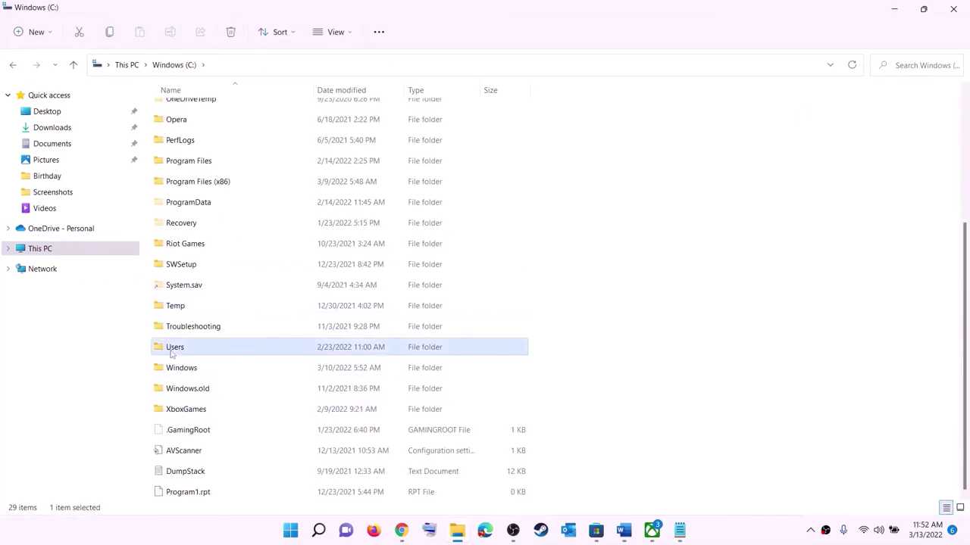
double_click(208, 350)
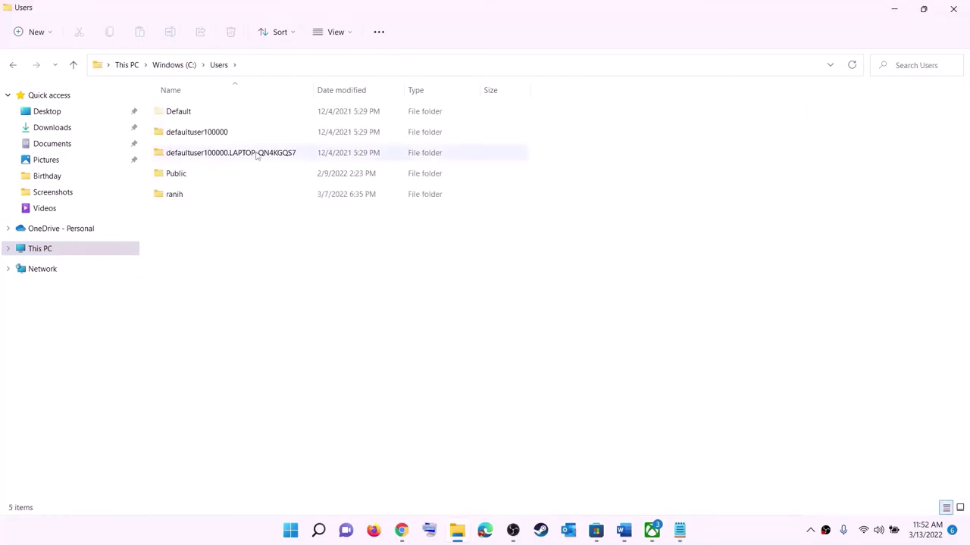
double_click(180, 197)
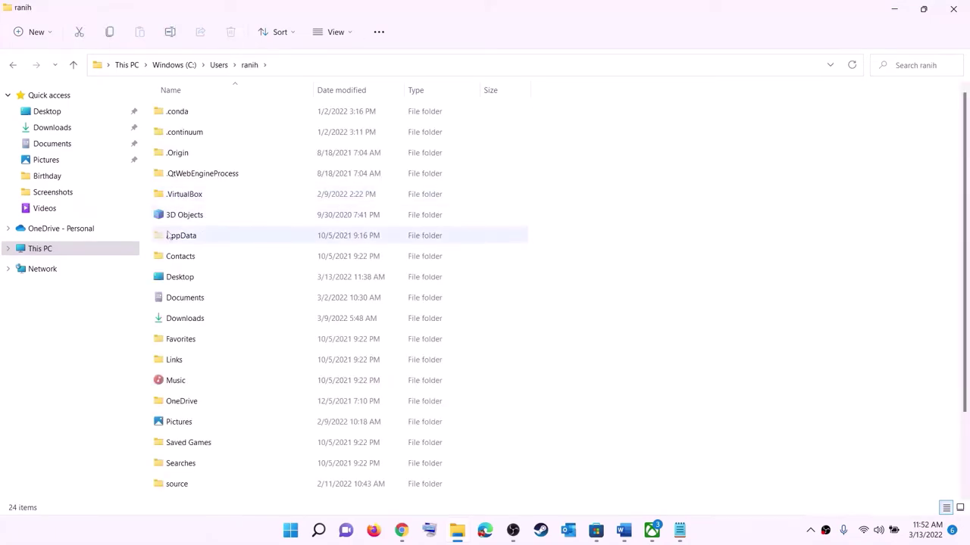
Check whether hidden items are set to show, so that the AppData folder can be reached
click(168, 236)
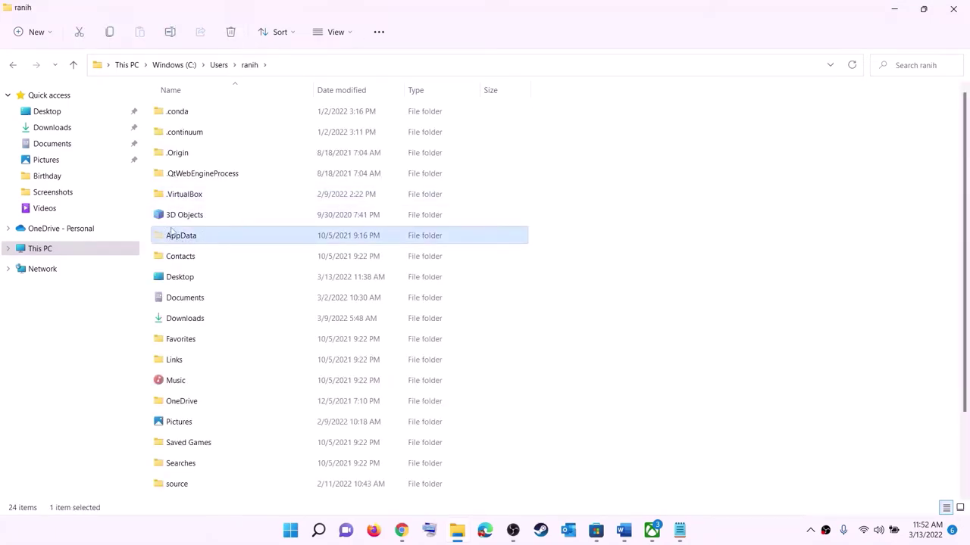
click(335, 32)
mouse_move(330, 247)
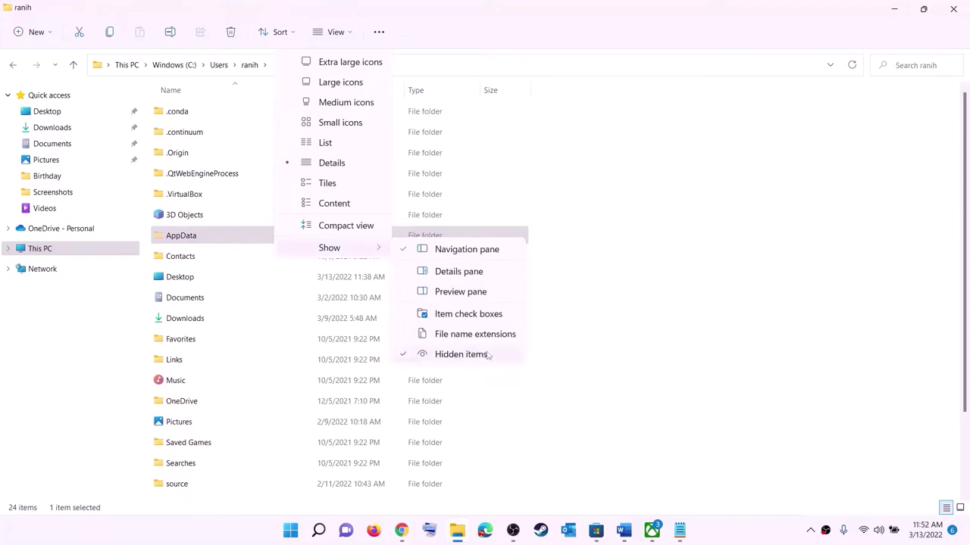
click(200, 237)
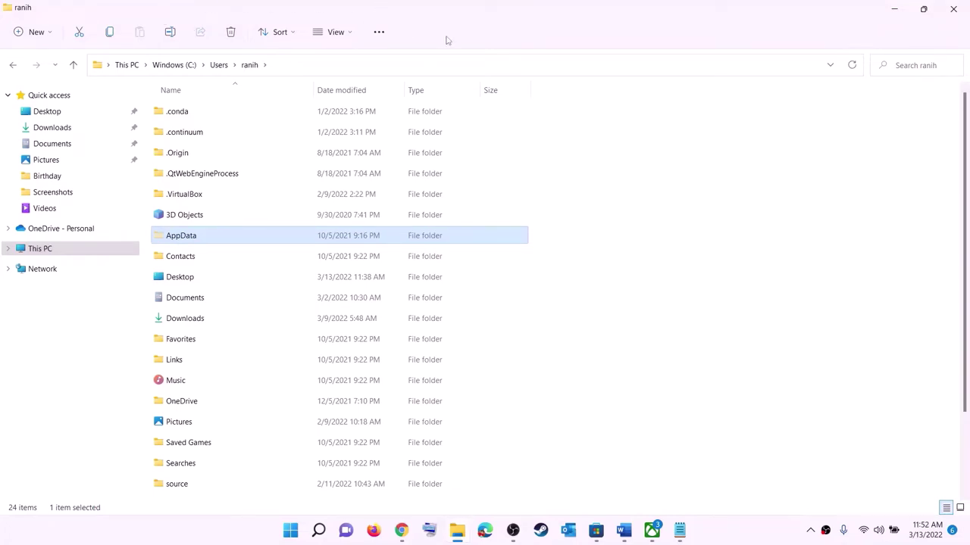
Open the AppData\Local\Packages folder inside the user's profile folder
click(212, 240)
click(240, 237)
double_click(220, 240)
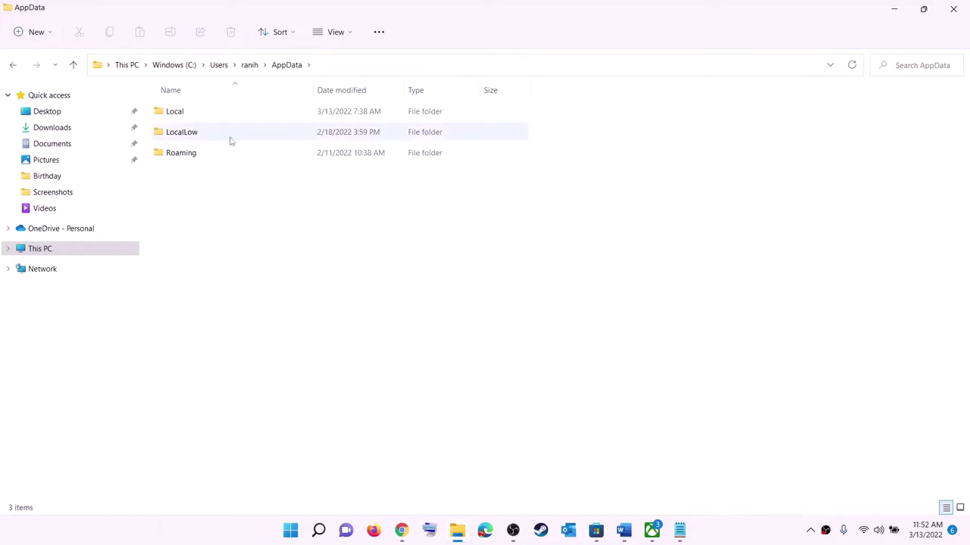
click(194, 112)
double_click(196, 112)
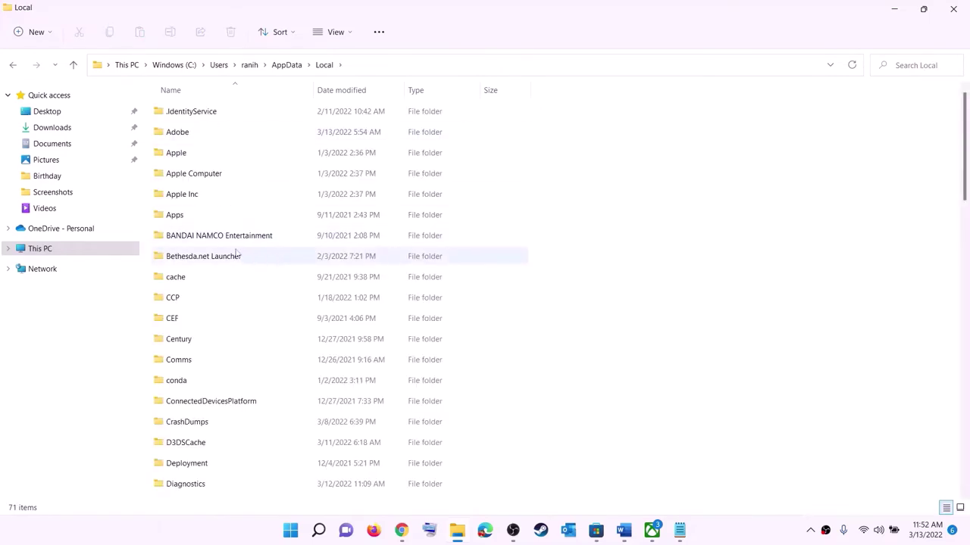
click(221, 240)
key(p)
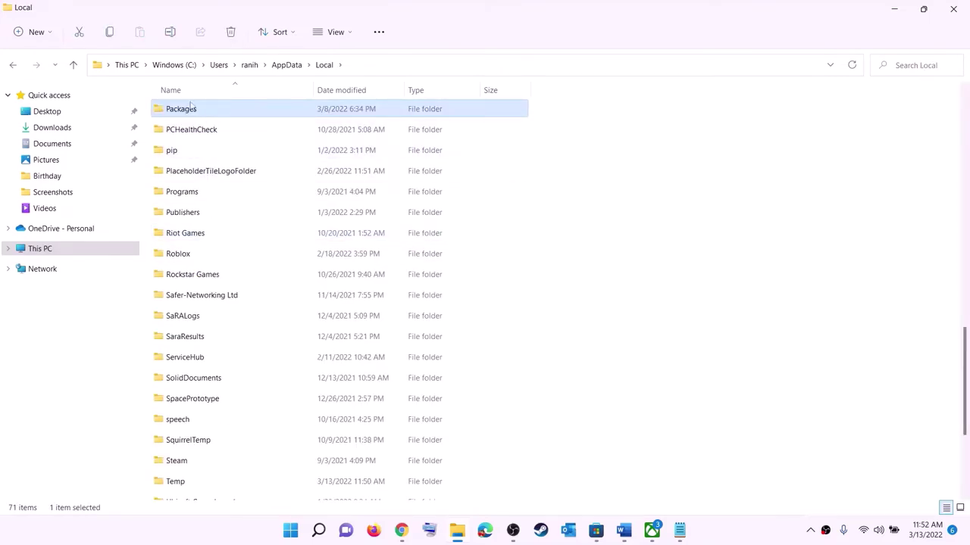
click(206, 114)
click(225, 111)
double_click(226, 111)
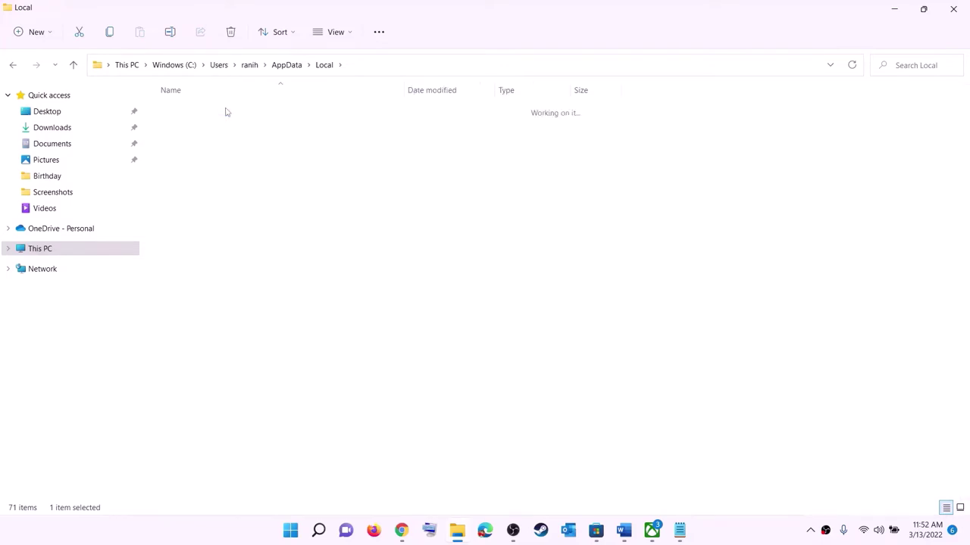
Find and open the Microsoft.WindowsStore_8wekyb3d8bbwe folder within Packages
scroll(287, 326, down, 13)
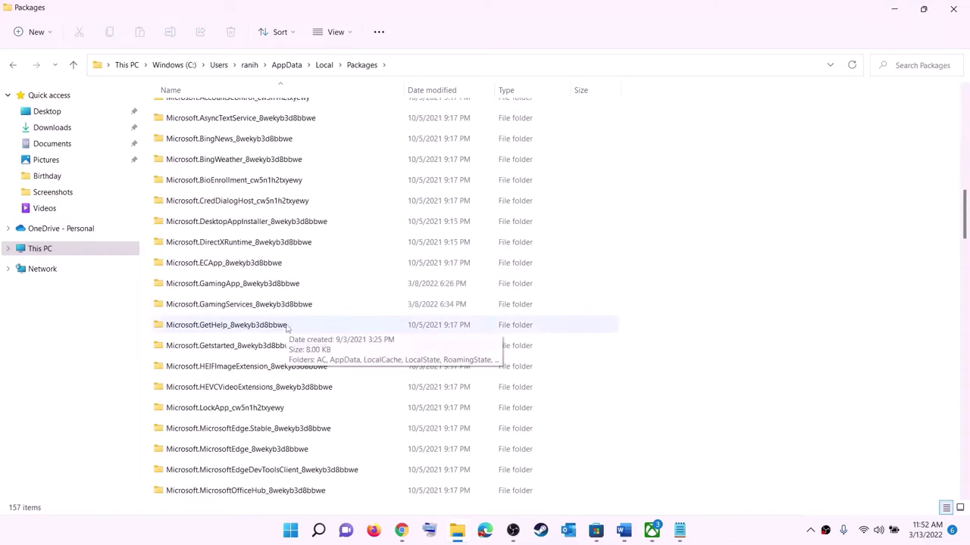
scroll(286, 327, down, 18)
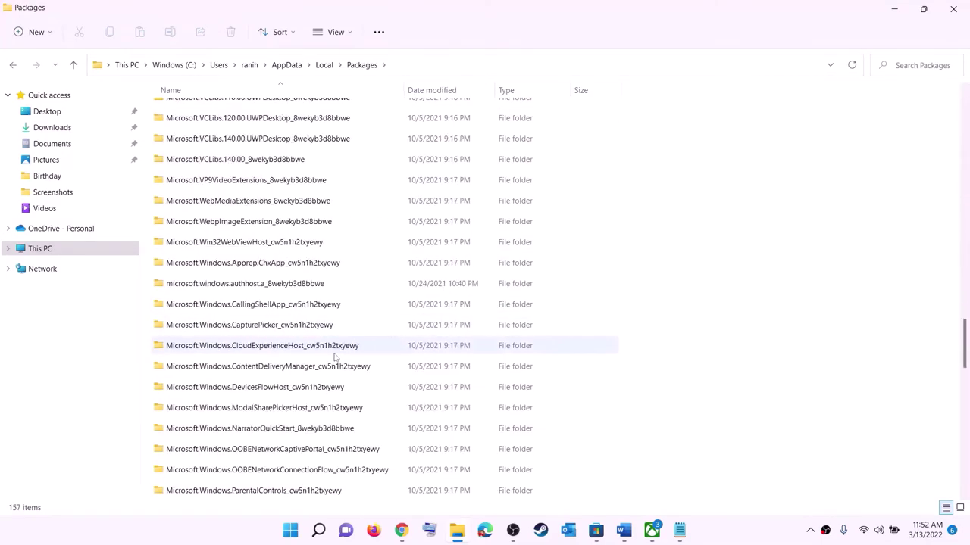
scroll(335, 356, down, 6)
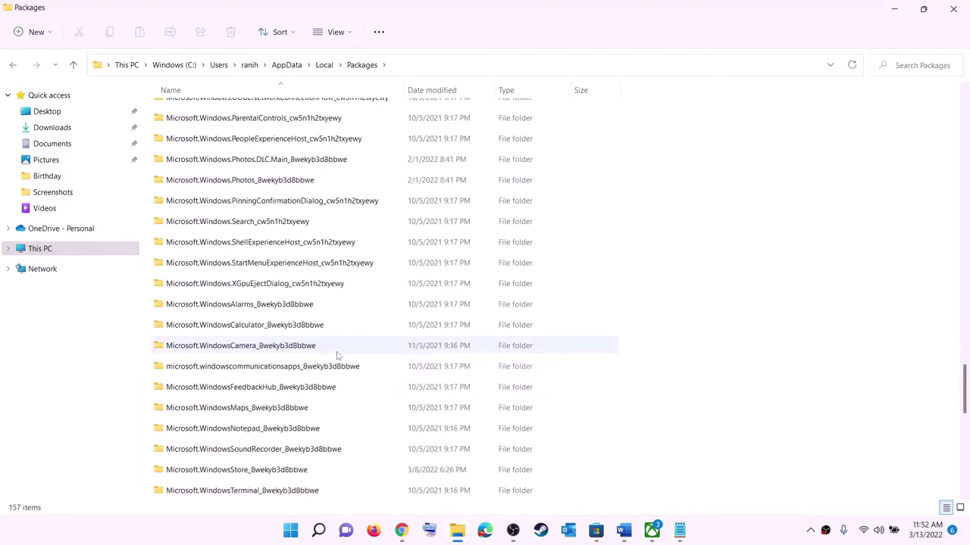
click(219, 409)
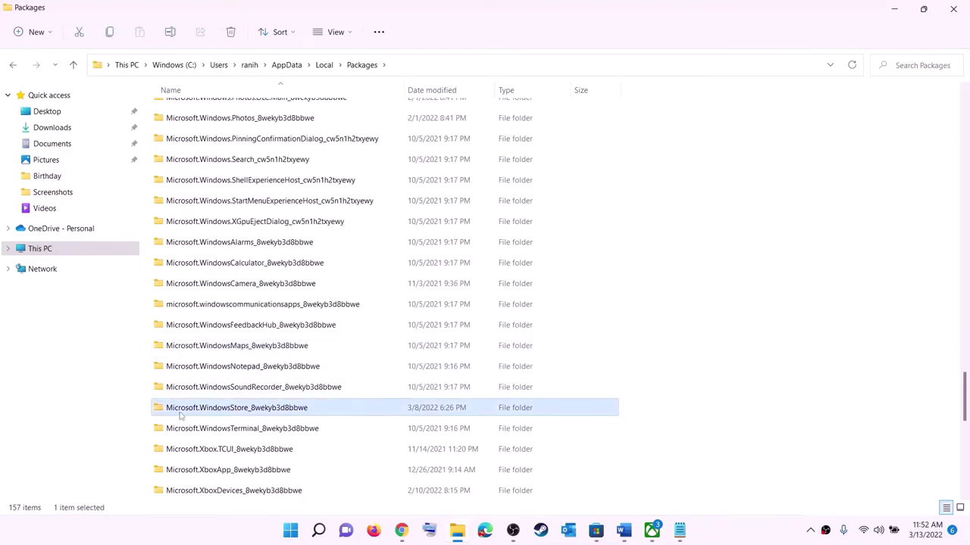
click(273, 413)
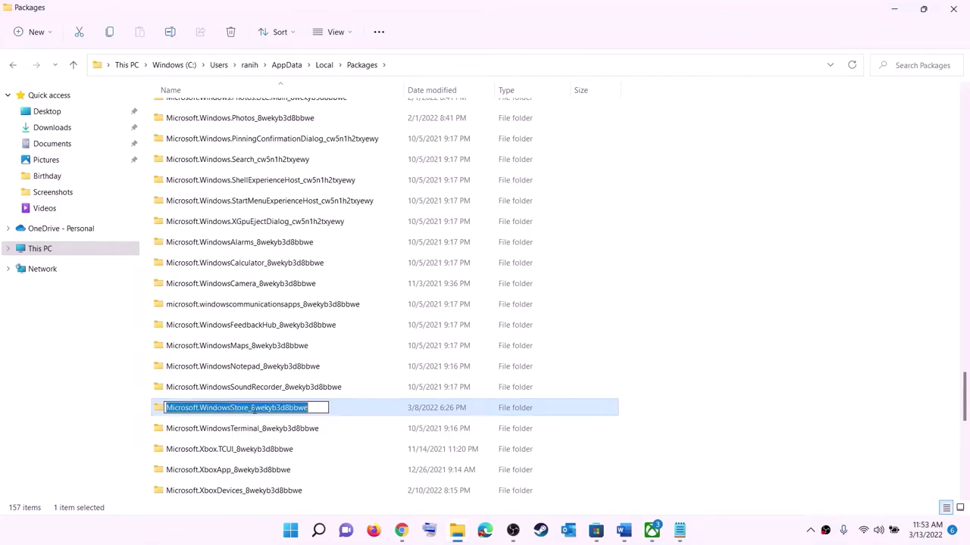
click(360, 413)
click(273, 409)
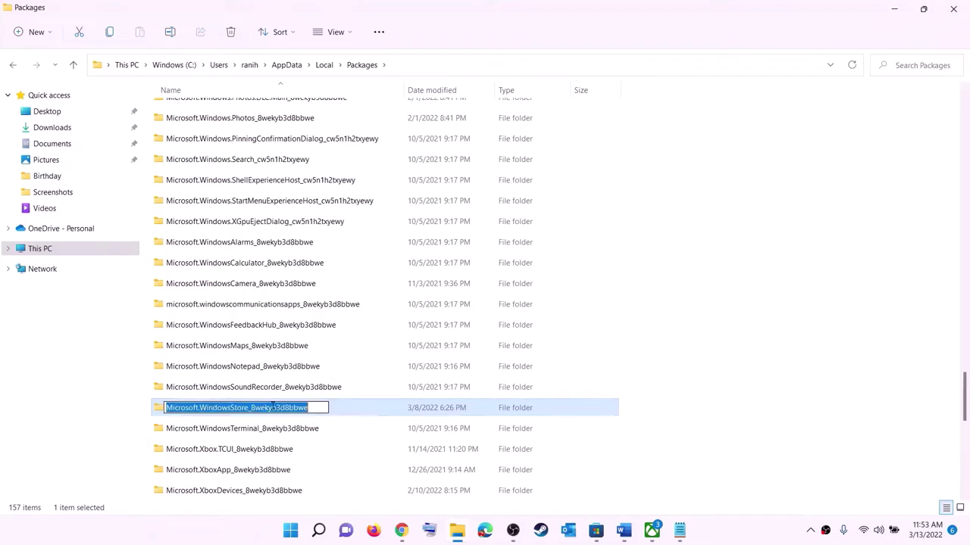
double_click(342, 412)
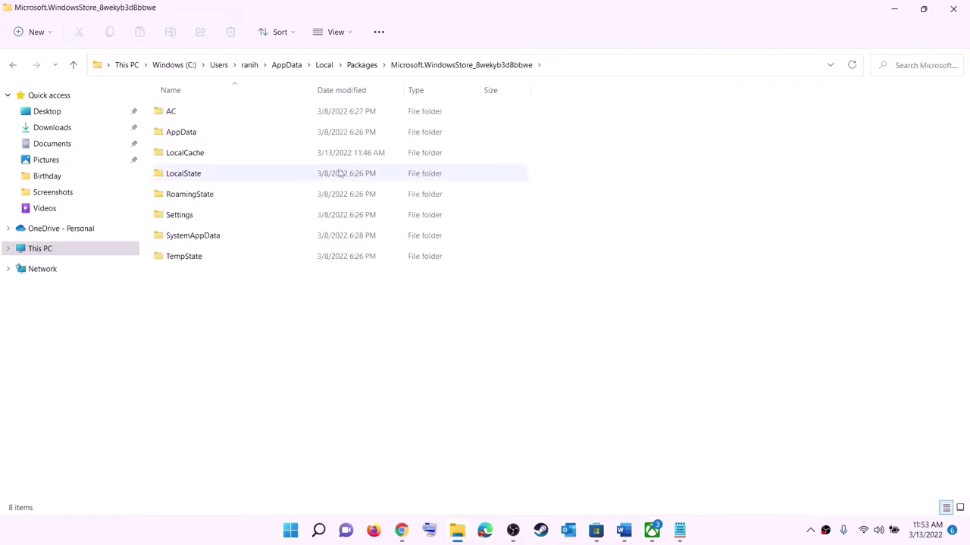
Delete the LocalCache folder from the Microsoft.WindowsStore_8wekyb3d8bbwe folder
click(184, 155)
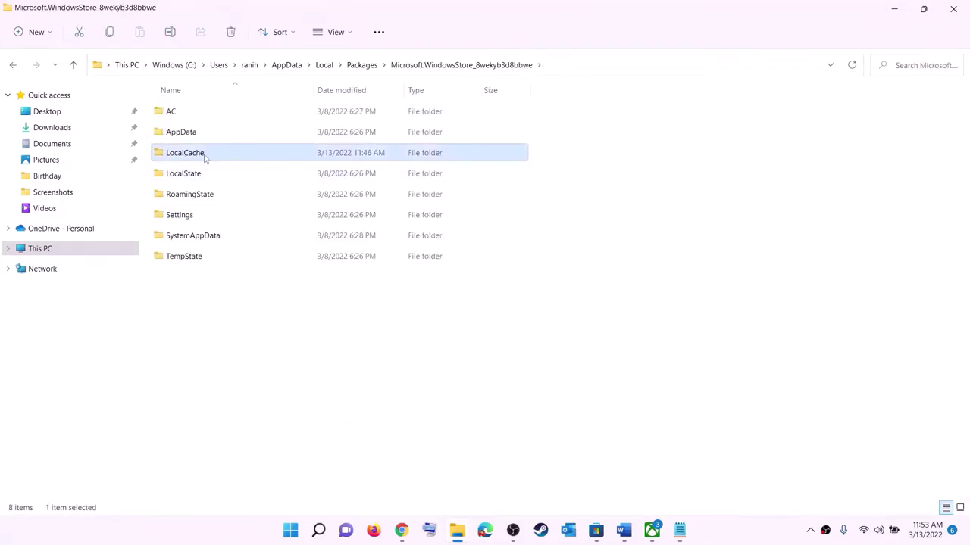
right_click(204, 157)
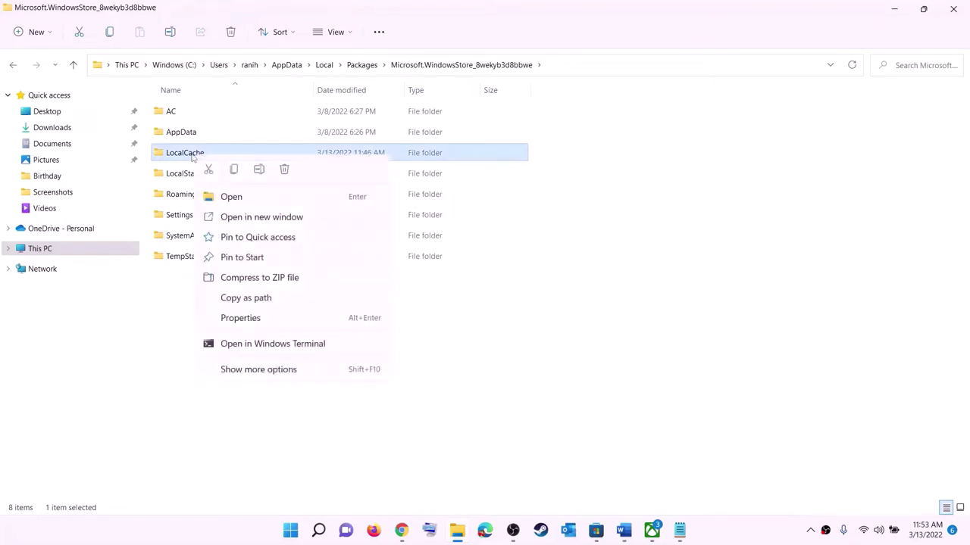
click(284, 170)
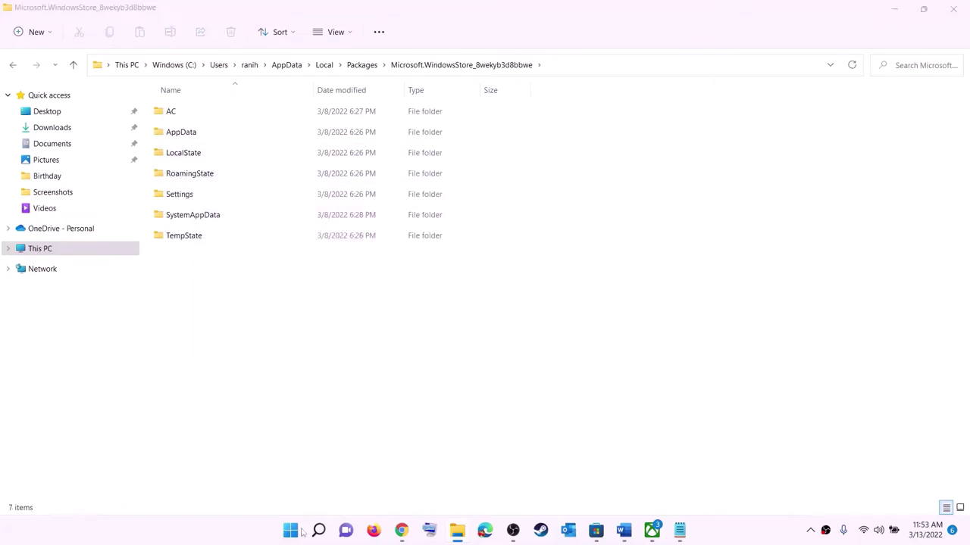
click(300, 532)
click(641, 487)
key(Escape)
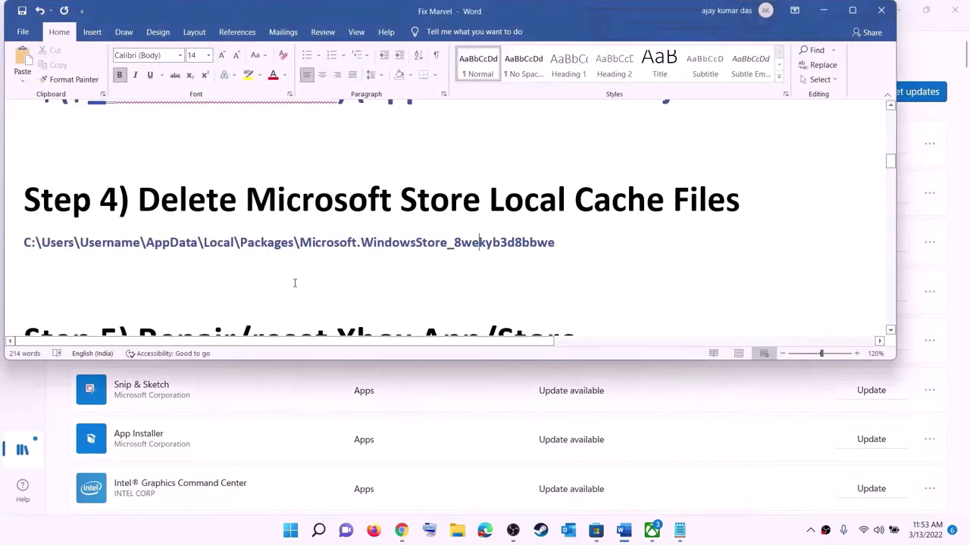
Return to the Word document and select the Step 5 heading text about resetting the Xbox App/Store
scroll(294, 276, down, 3)
scroll(295, 281, up, 2)
drag(233, 279, 593, 261)
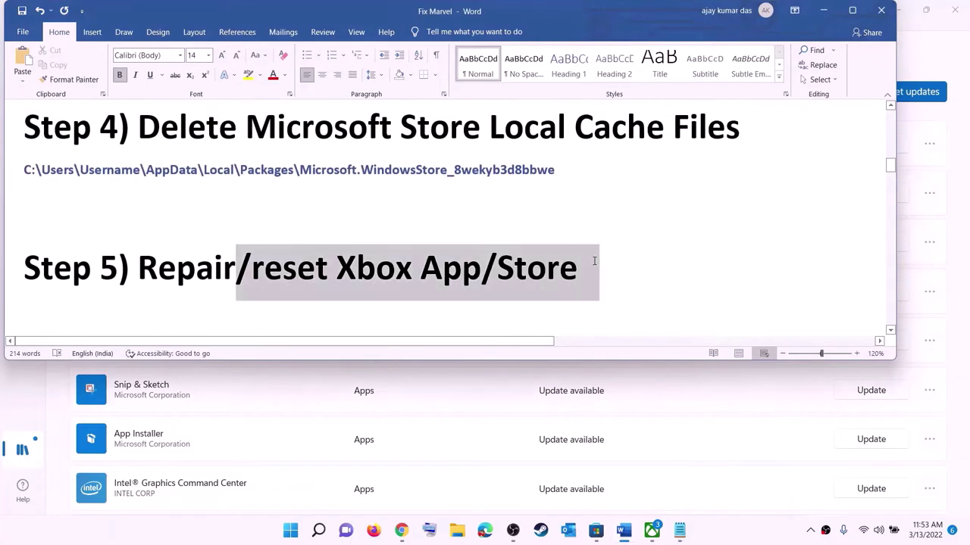
Search Windows for xbox and open the Xbox app's settings page
click(290, 531)
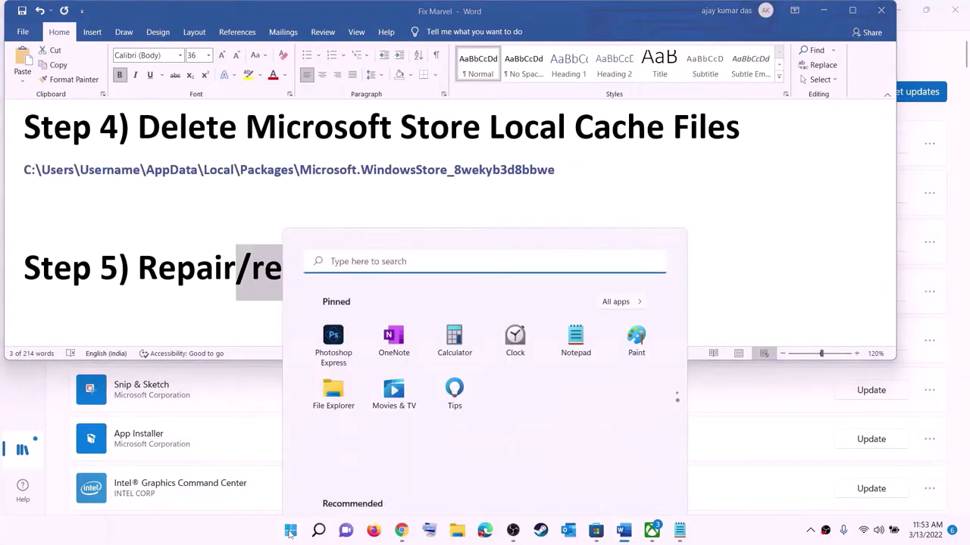
text(xbox)
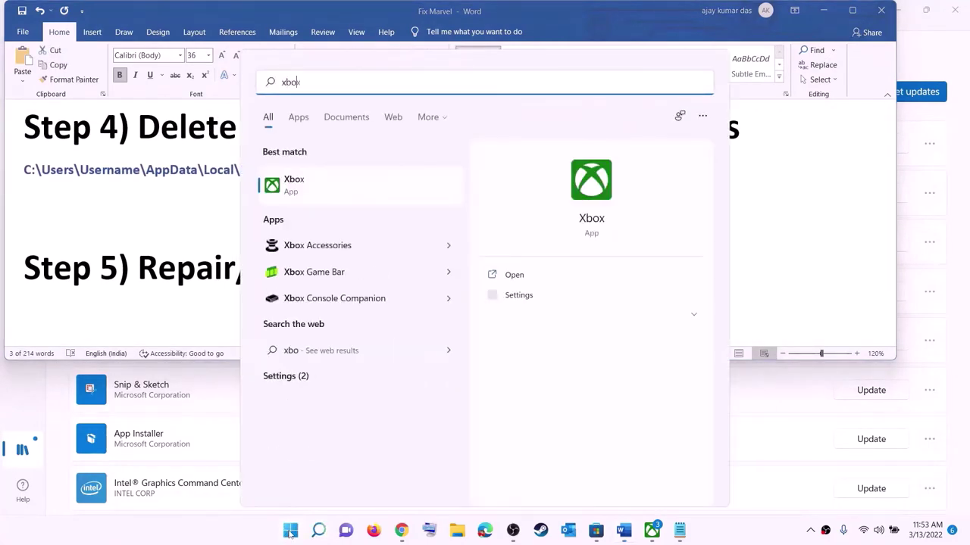
right_click(304, 187)
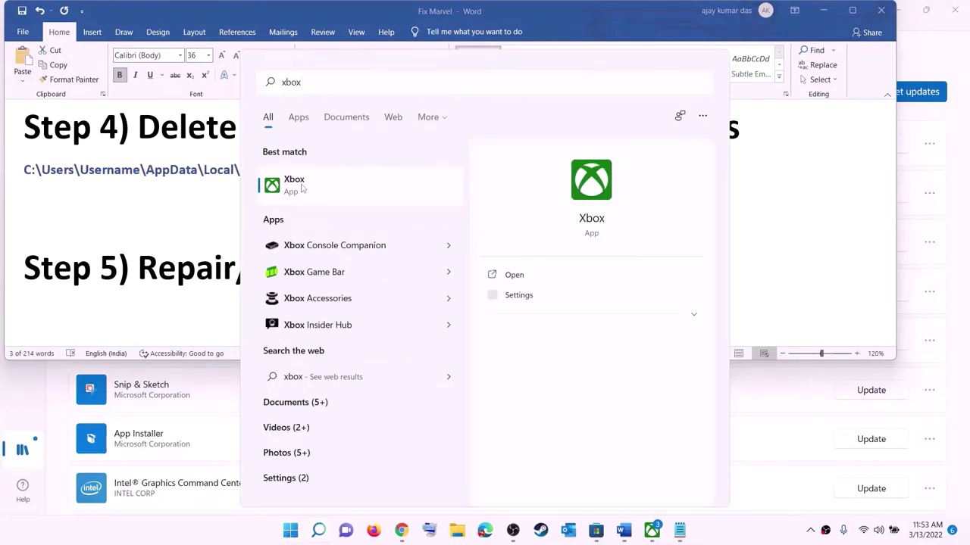
click(361, 251)
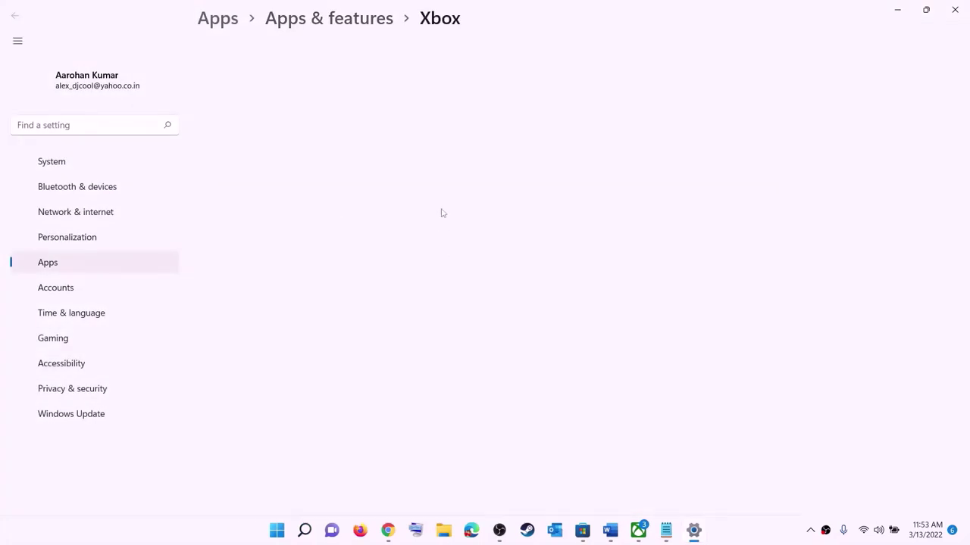
Repair the Xbox app, and reset it with confirmation that its data is deleted
scroll(394, 303, down, 10)
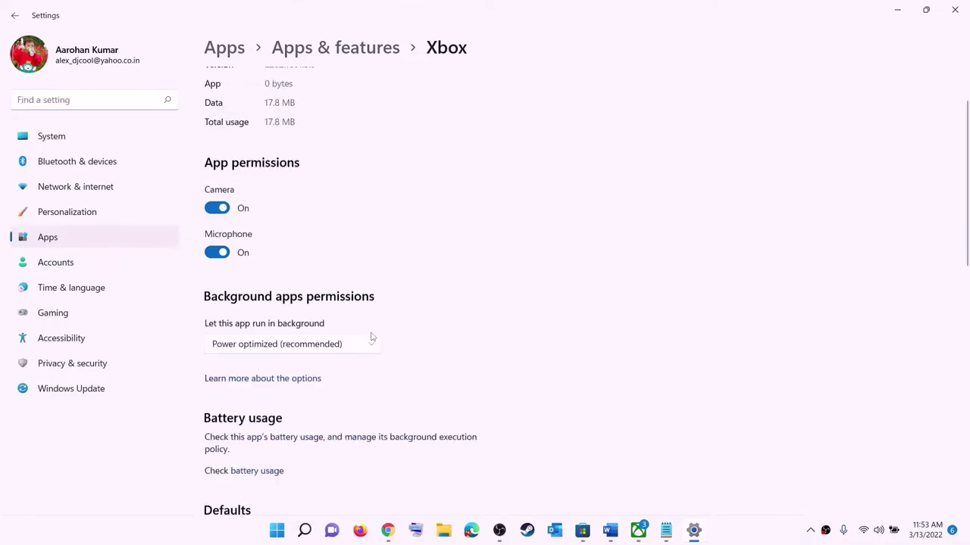
click(235, 218)
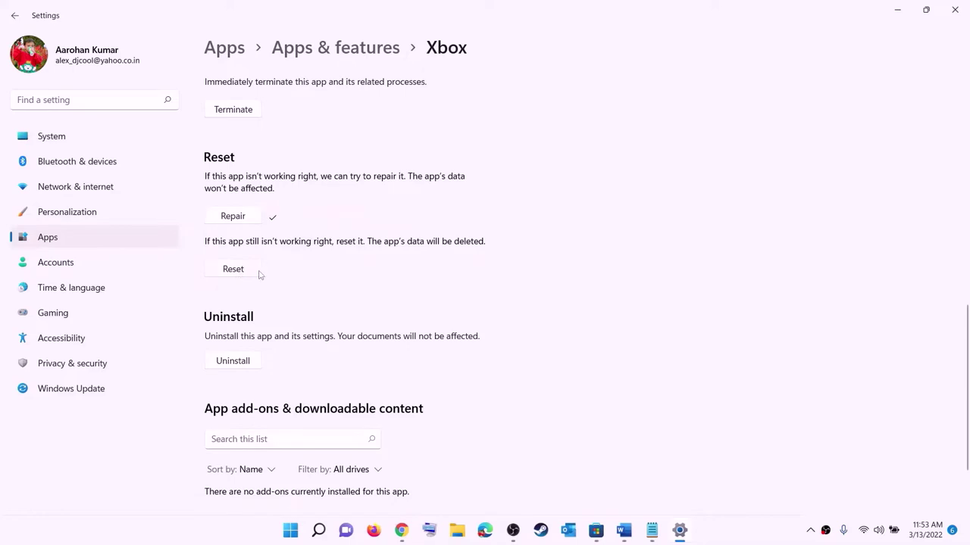
click(231, 274)
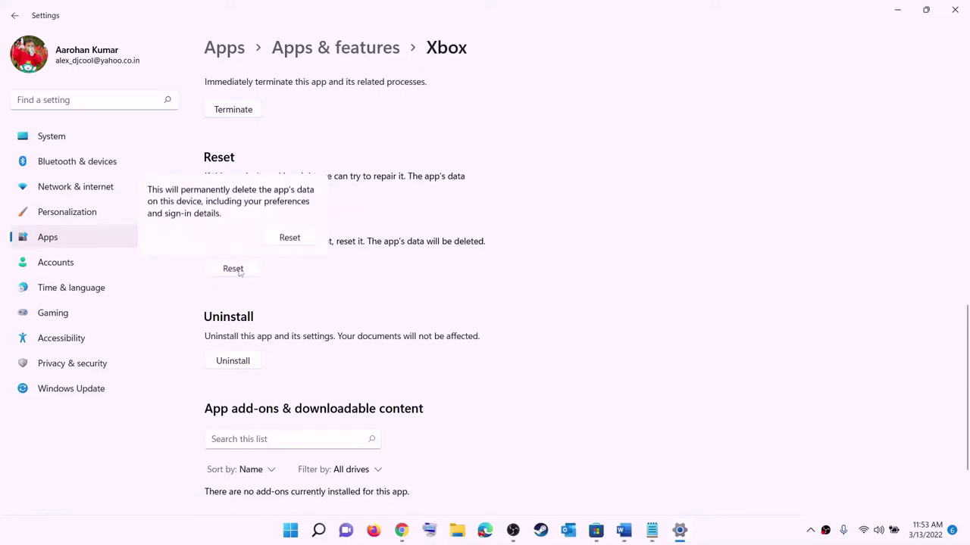
click(289, 237)
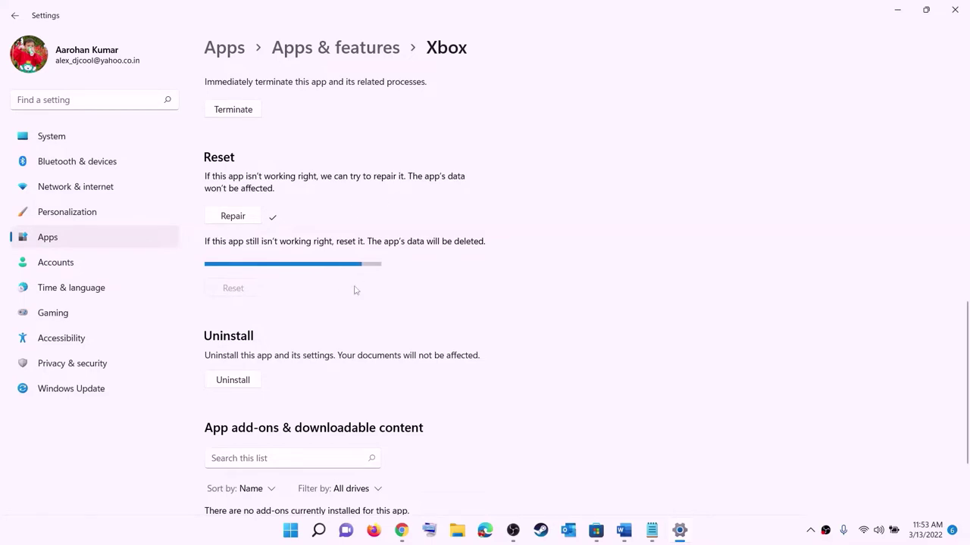
Search Windows for store and open the Microsoft Store's app settings page
click(289, 533)
text(store)
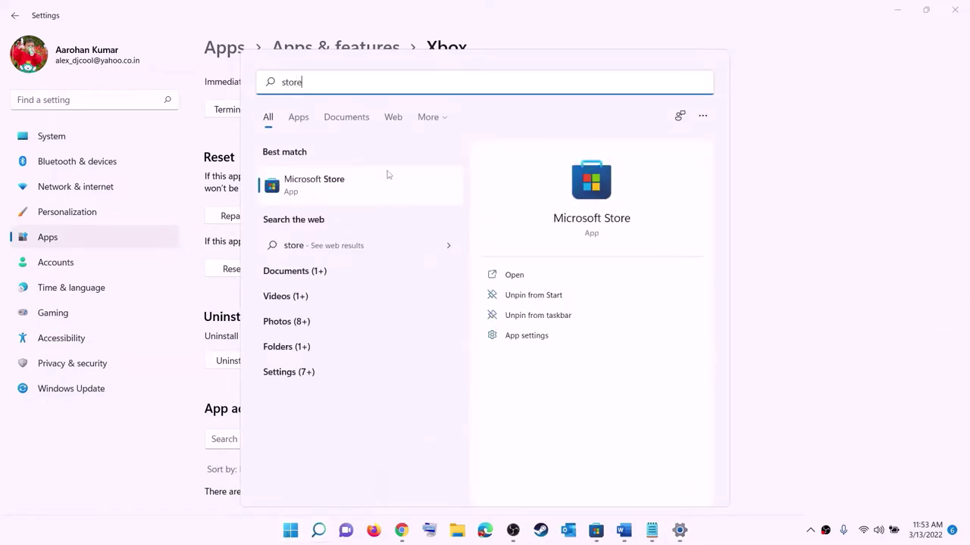
right_click(313, 197)
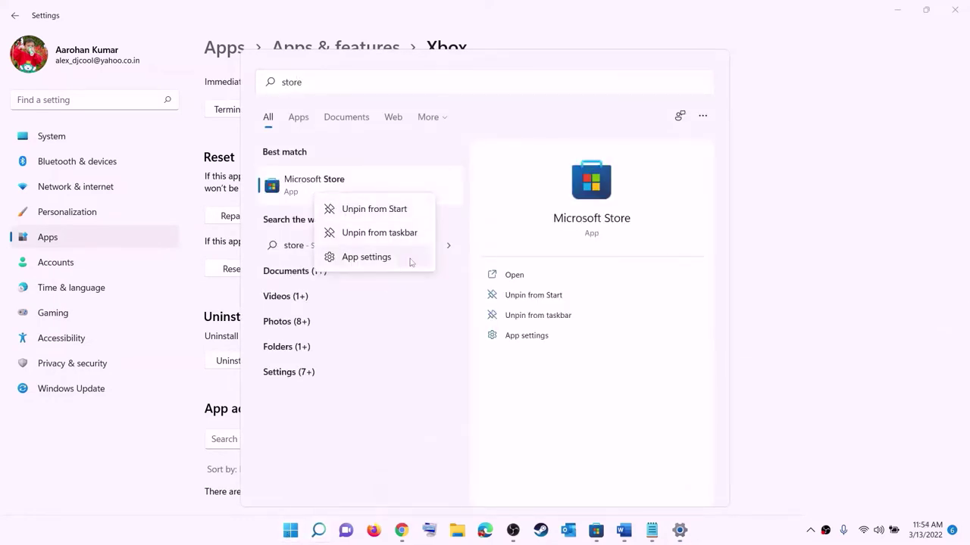
click(372, 257)
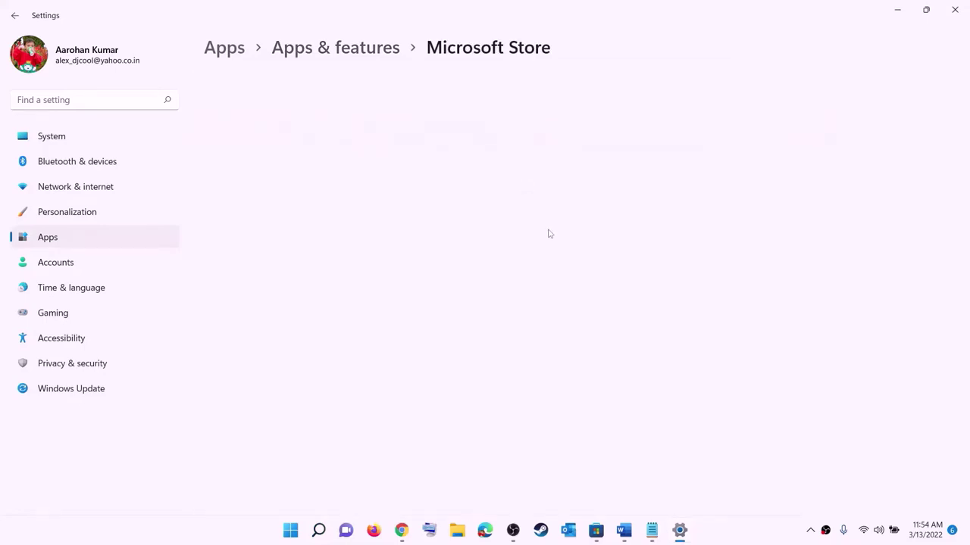
Repair the Microsoft Store app, and reset it with confirmation that its data is deleted
scroll(300, 363, down, 7)
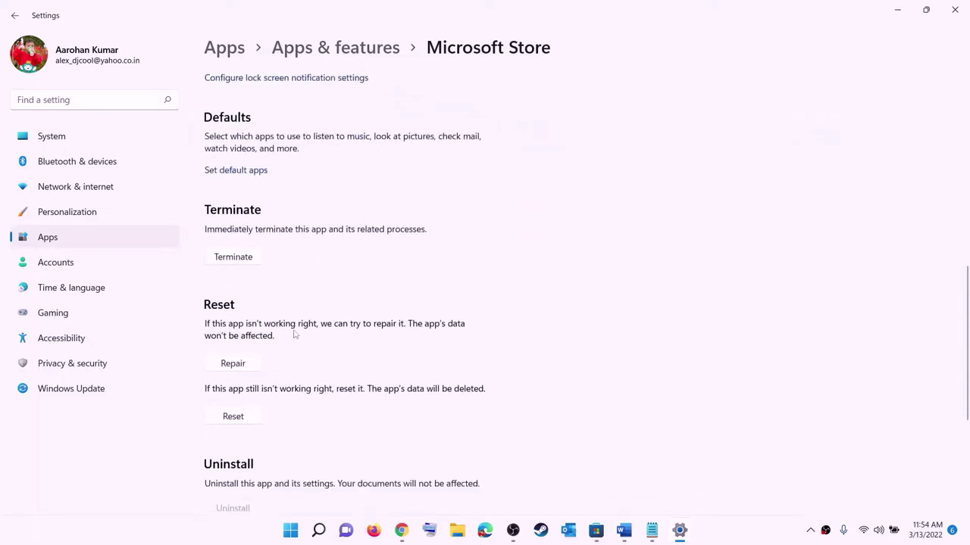
click(241, 365)
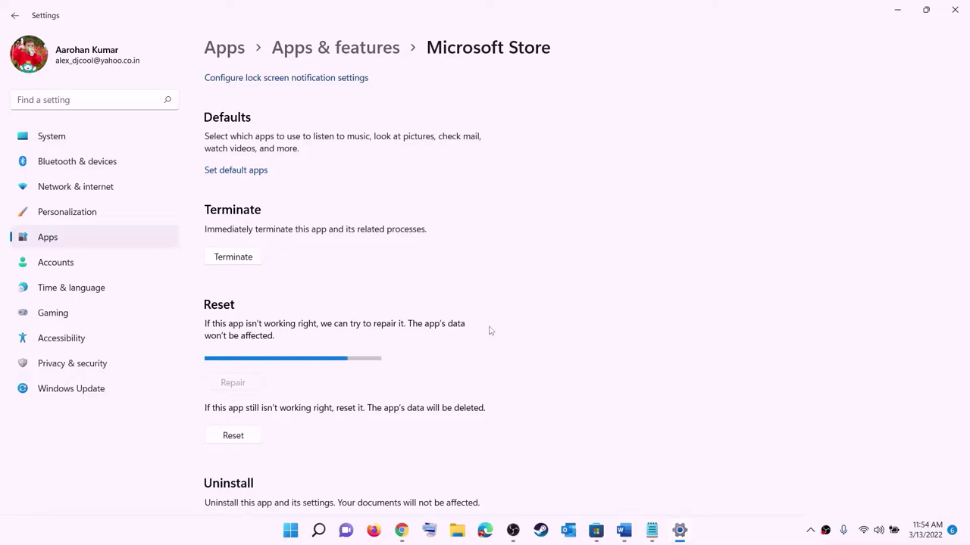
click(241, 437)
click(287, 404)
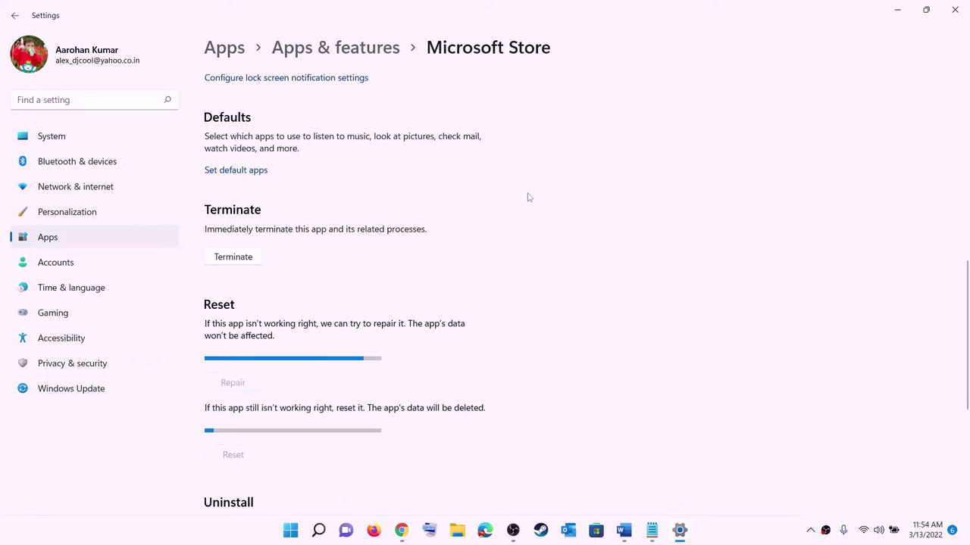
Return to the Fix Marvel document in Word and highlight the Step 6 heading text about updating Xbox App/Store from store library
click(624, 532)
scroll(168, 264, down, 3)
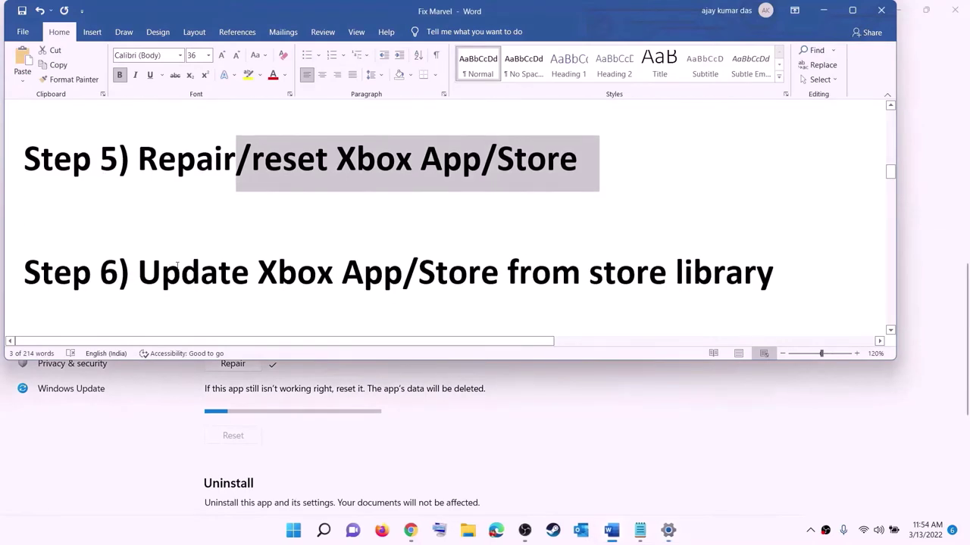
drag(139, 269, 770, 262)
click(647, 272)
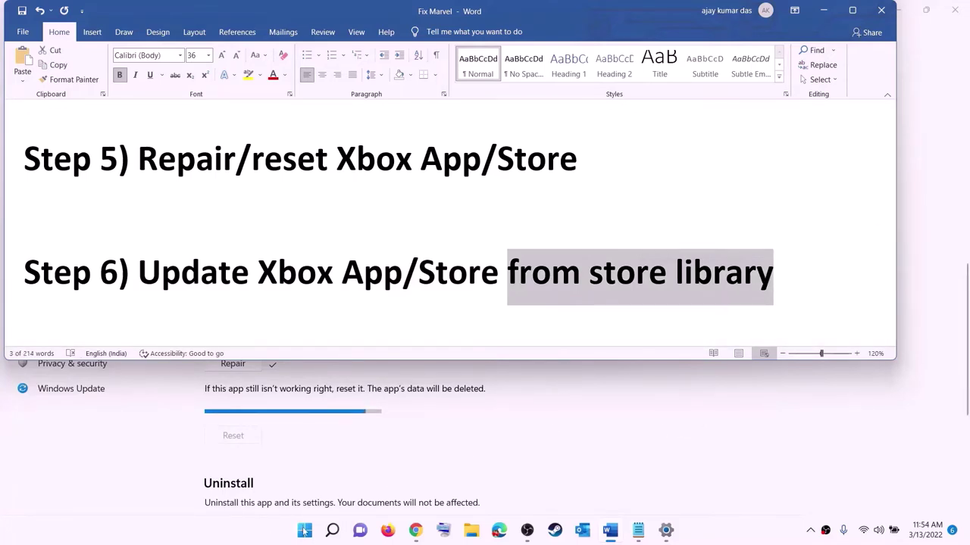
Launch the Microsoft Store in a maximized window and check for updates in its library
click(304, 530)
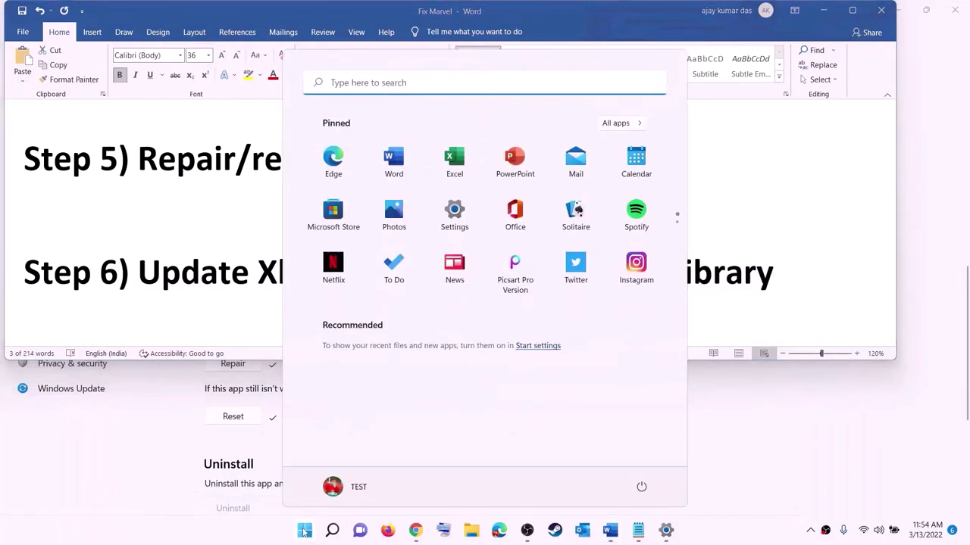
text(store)
key(Return)
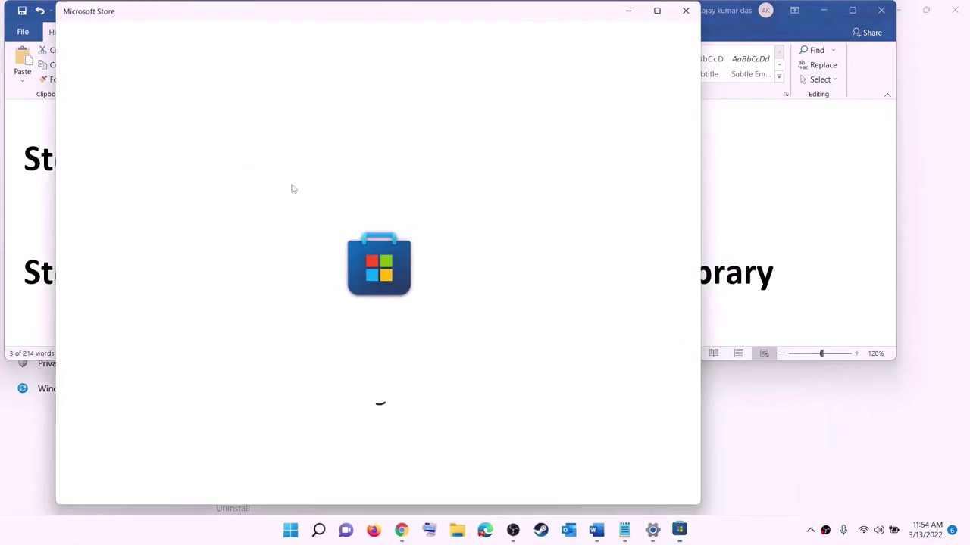
click(656, 11)
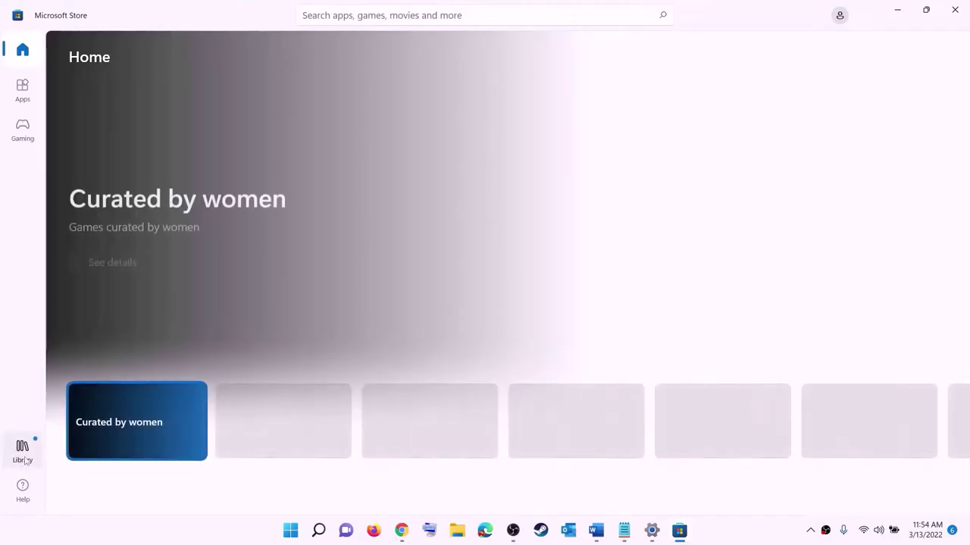
click(23, 456)
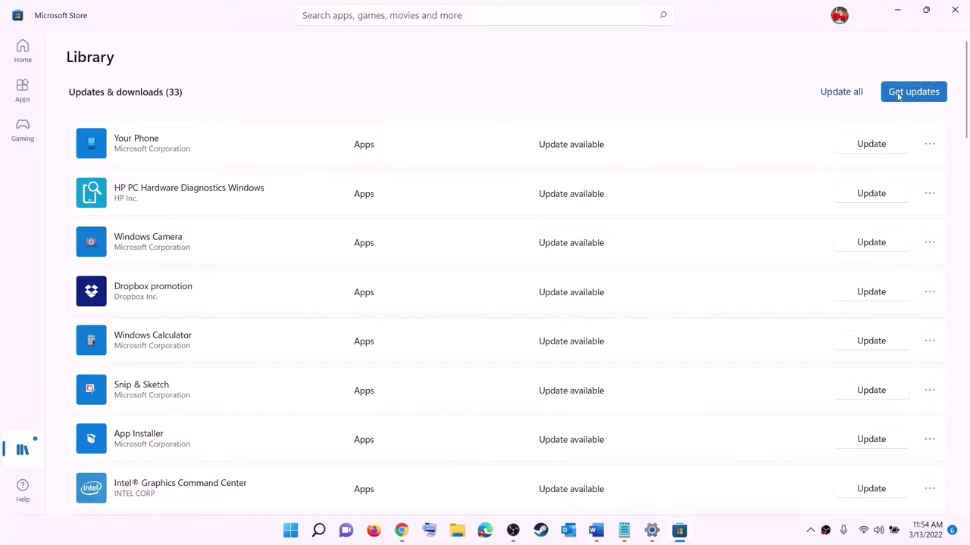
click(899, 96)
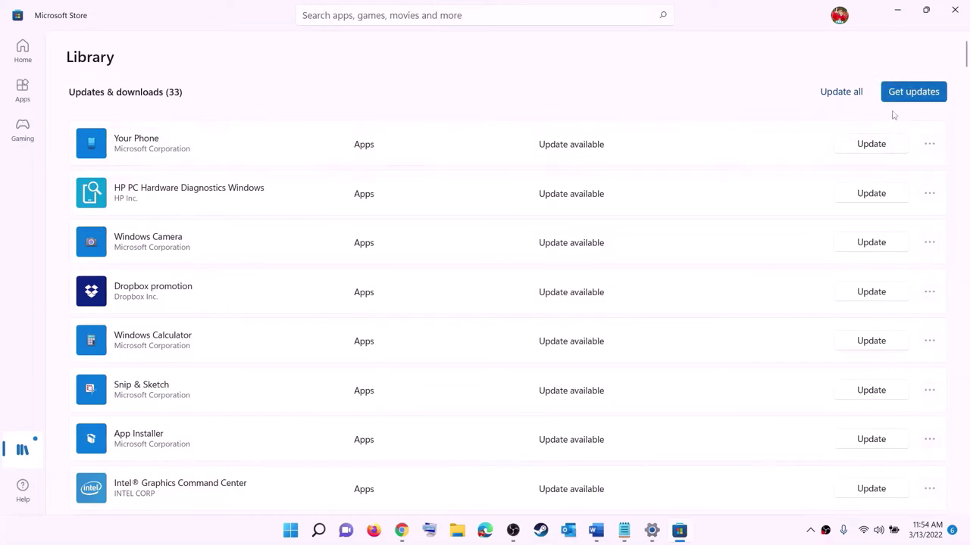
Minimize the Microsoft Store and highlight "Xbox identity provider and" in the Word document's Step 7 heading
click(899, 14)
scroll(220, 276, down, 4)
drag(238, 241, 648, 241)
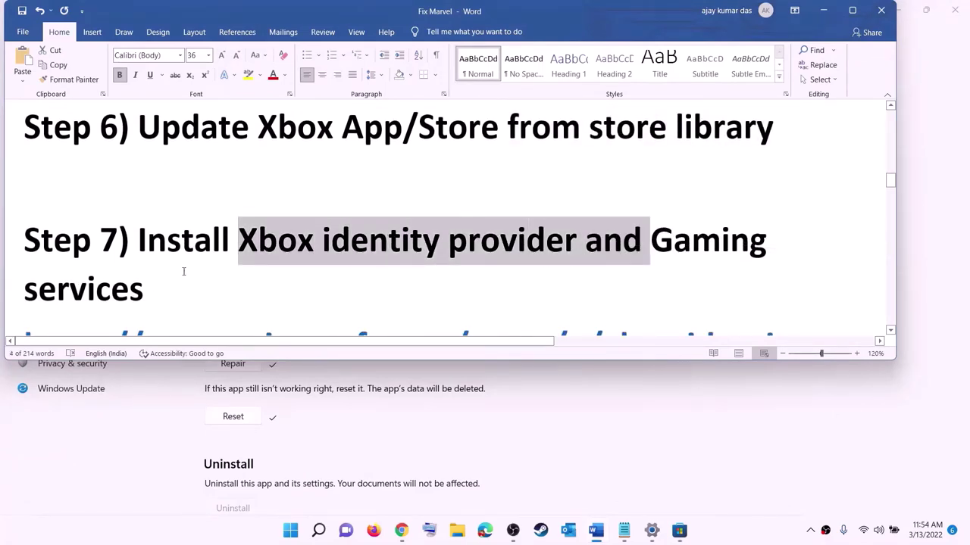
Copy the Xbox Identity Provider link under Step 7 and open its page in Chrome
scroll(182, 276, down, 3)
scroll(316, 268, down, 1)
drag(565, 262, 25, 152)
right_click(166, 203)
click(193, 225)
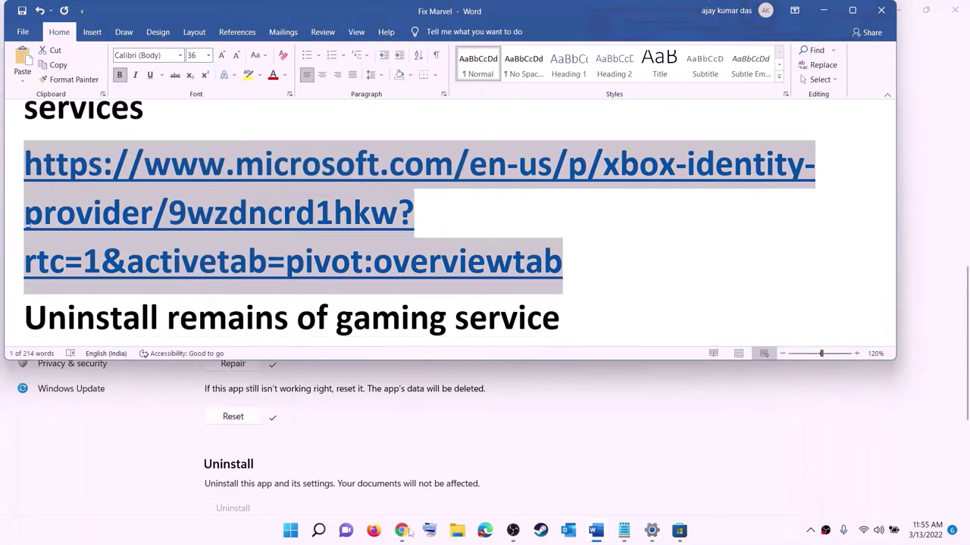
ctrl+click(195, 220)
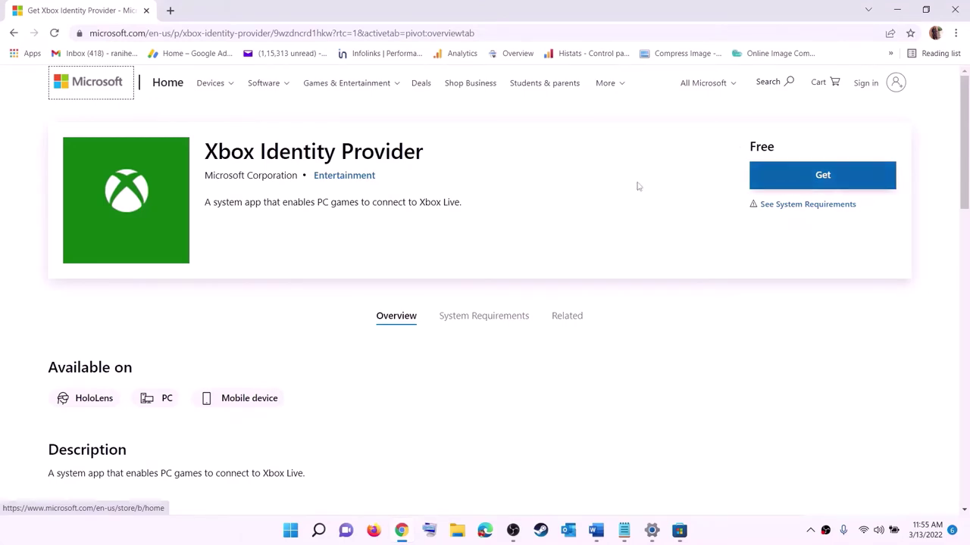
Get Xbox Identity Provider from its web page, allow its Microsoft Store listing to open, and return to the browser
click(852, 172)
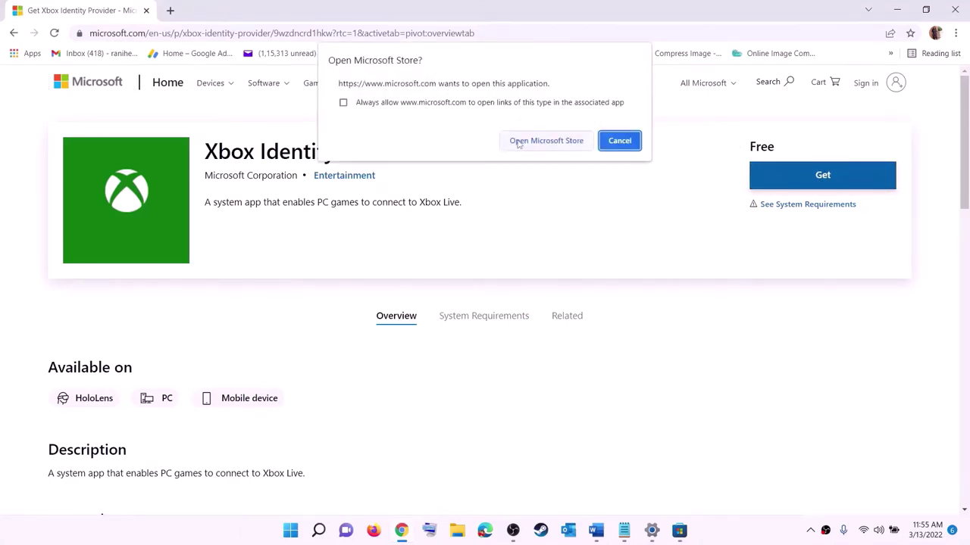
click(539, 142)
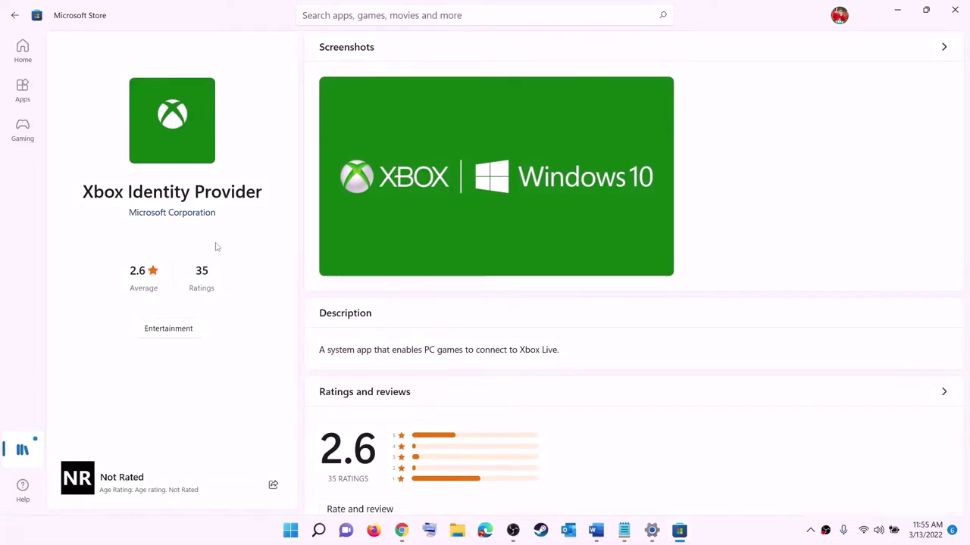
drag(91, 194, 231, 235)
click(173, 244)
key(alt+Tab)
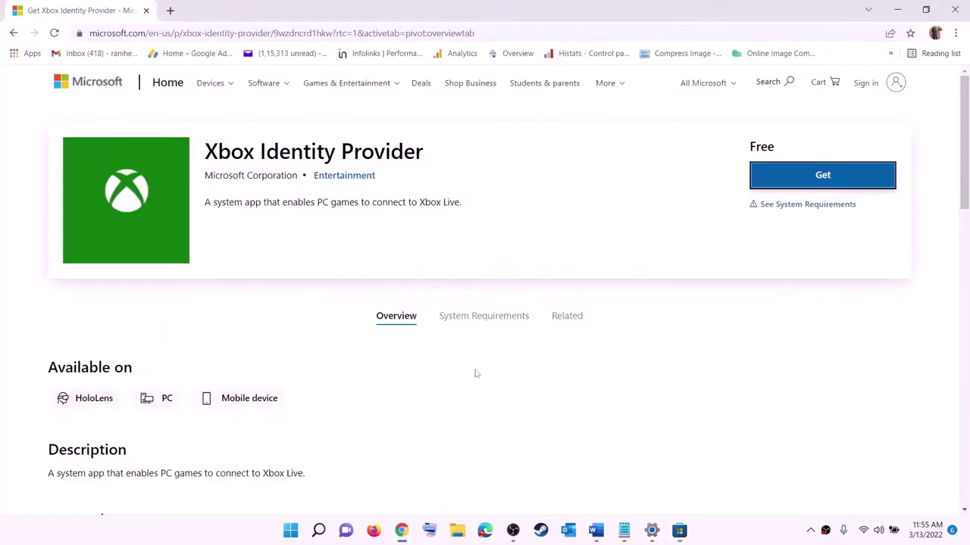
Copy the command get-appxpackage Microsoft.GamingServices | remove-AppxPackage -allusers from the Word document
click(596, 530)
scroll(279, 244, down, 5)
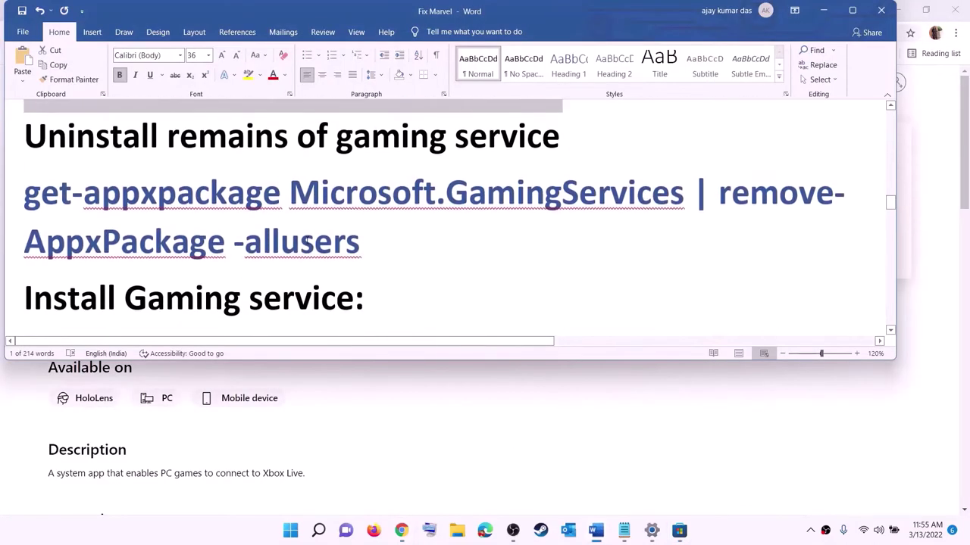
drag(360, 243, 22, 190)
right_click(108, 217)
click(134, 236)
Open Windows PowerShell as administrator and run get-appxpackage Microsoft.GamingServices | remove-AppxPackage -allusers
click(291, 531)
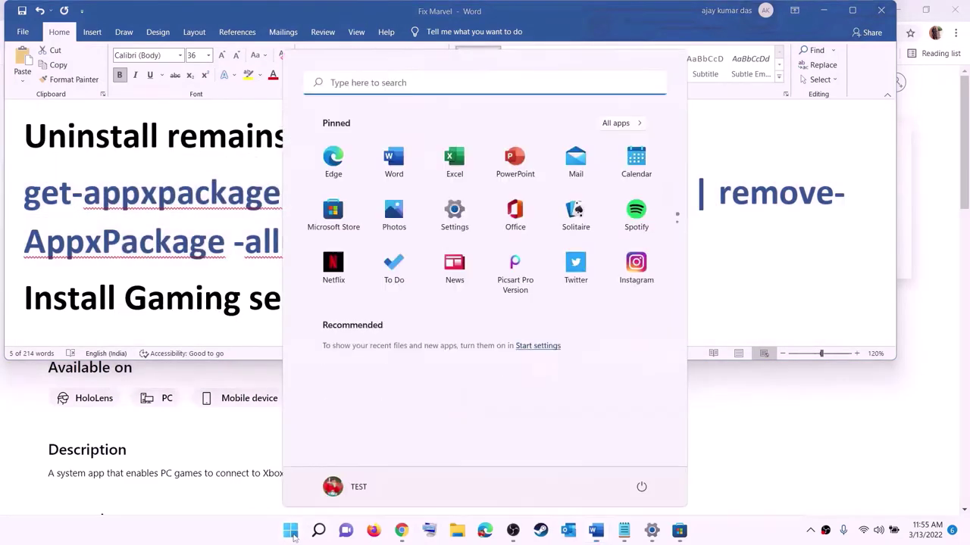
text(powers)
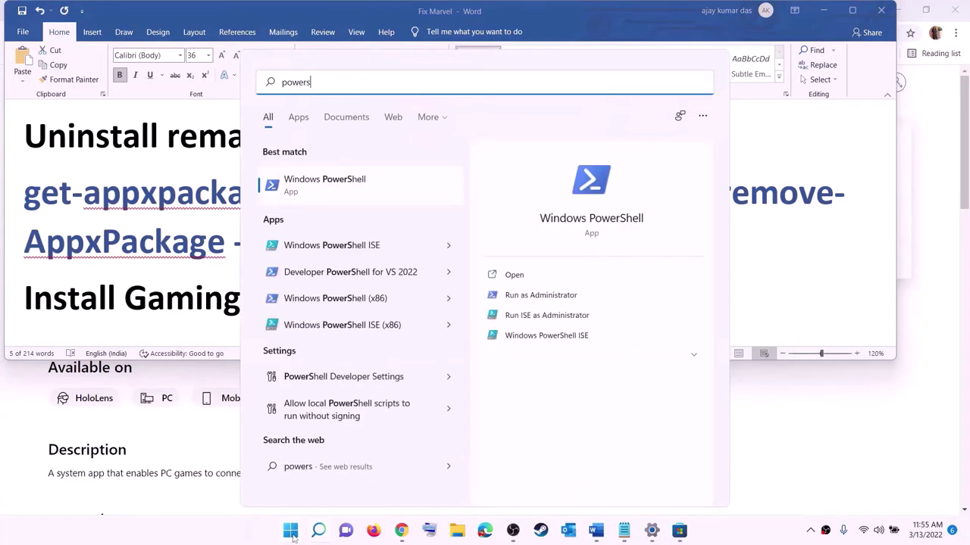
text(hell)
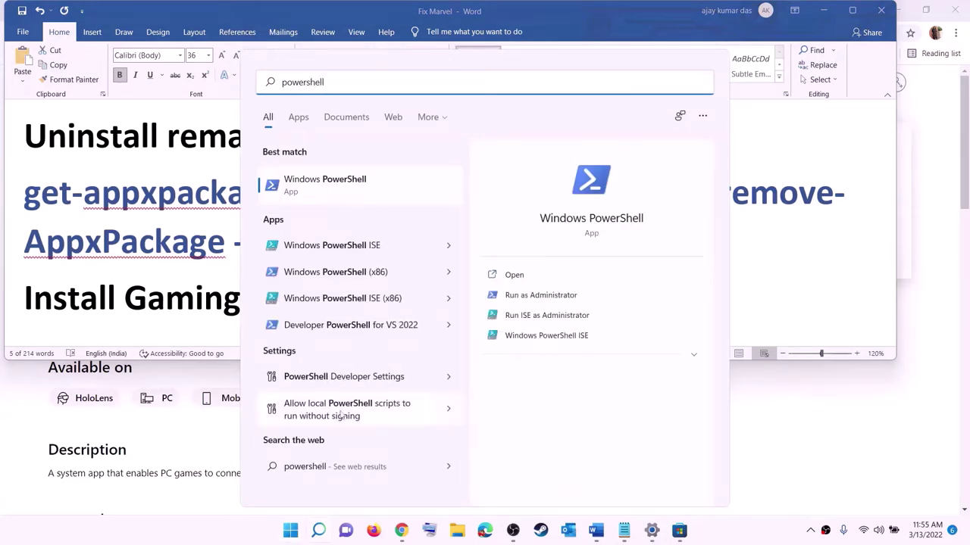
right_click(332, 196)
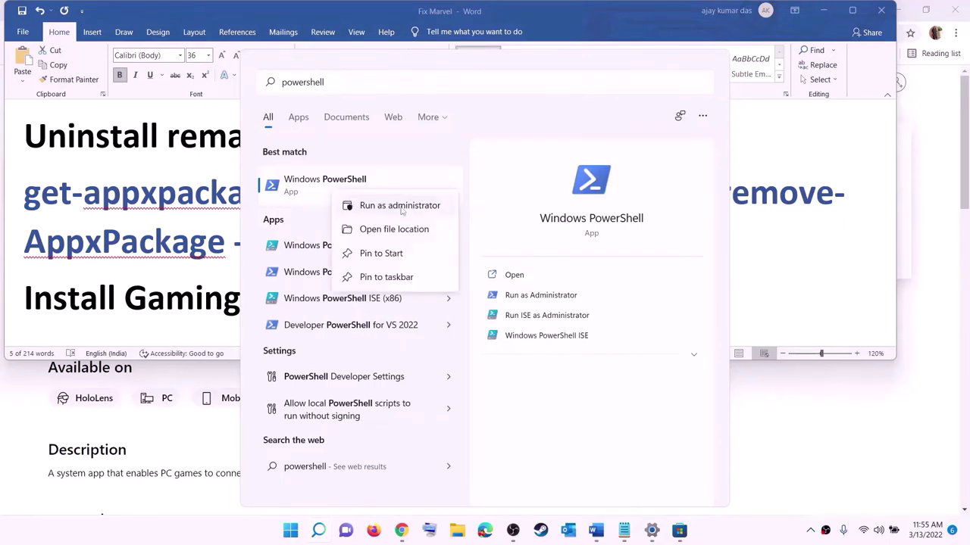
click(405, 208)
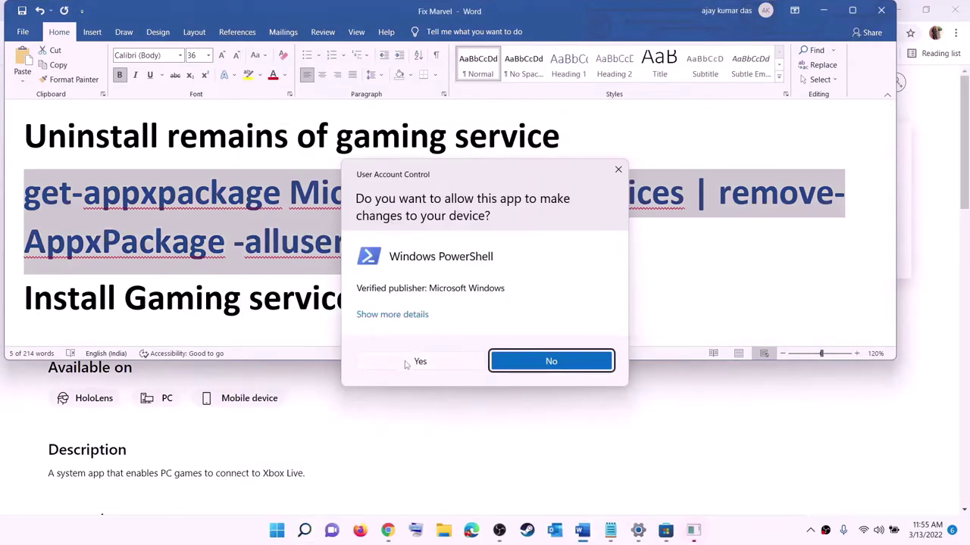
click(421, 363)
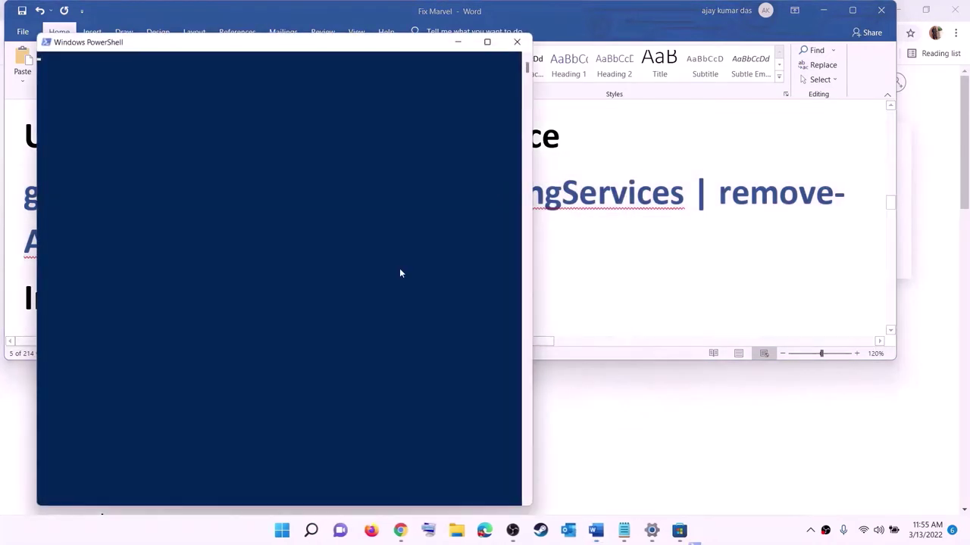
drag(352, 47, 451, 111)
key(ctrl+v)
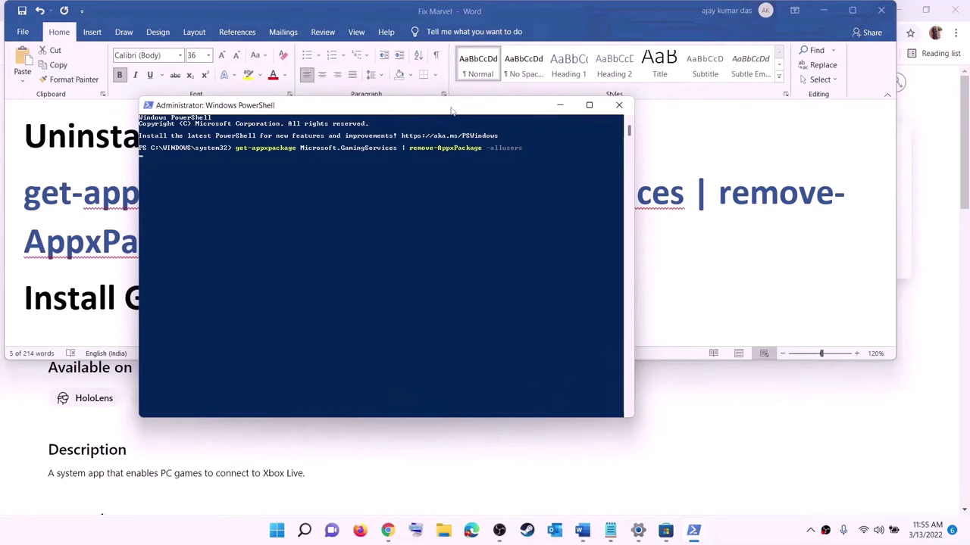
Copy the command start ms-windows-store://pdp/?productid=9MWPM2CQNLHN under "Install Gaming service" in the Word document
key(Return)
key(alt+Tab)
scroll(240, 244, down, 3)
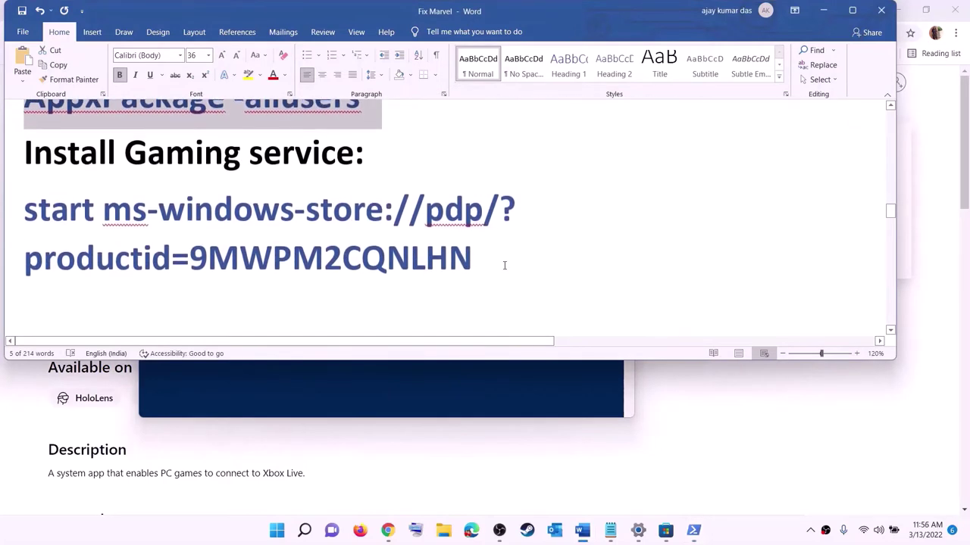
drag(505, 265, 8, 235)
right_click(106, 229)
click(133, 251)
Run start ms-windows-store://pdp/?productid=9MWPM2CQNLHN in the administrator PowerShell and install Gaming Services from its Microsoft Store page
key(alt+Tab)
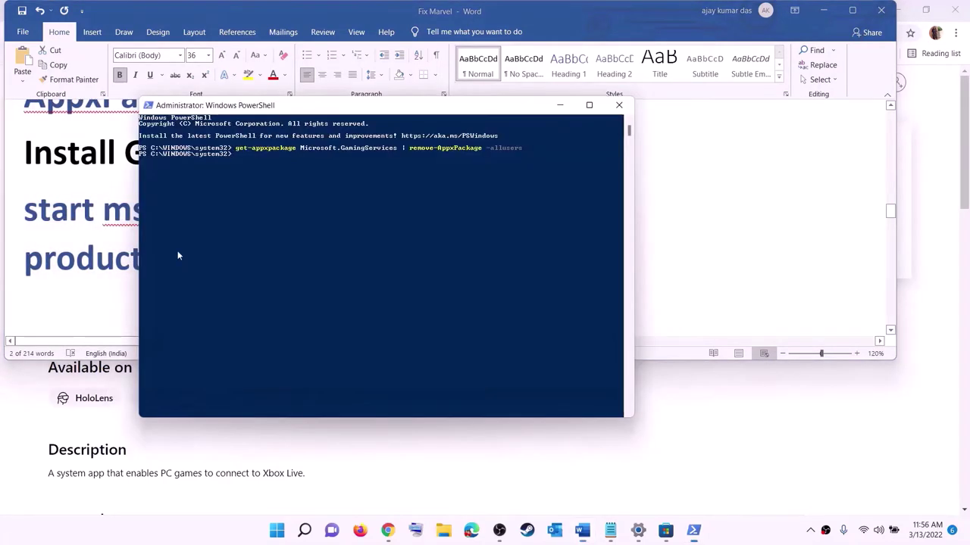
right_click(289, 215)
key(Return)
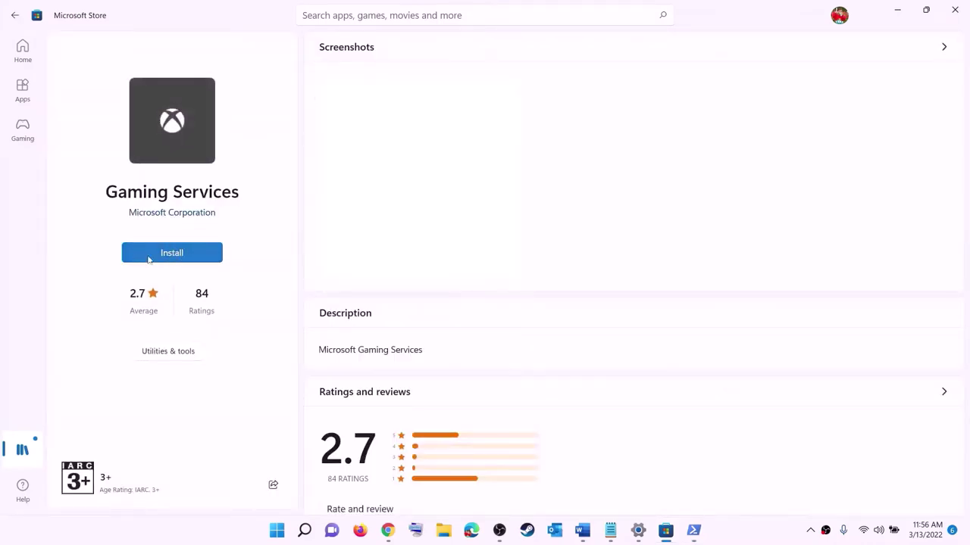
click(158, 257)
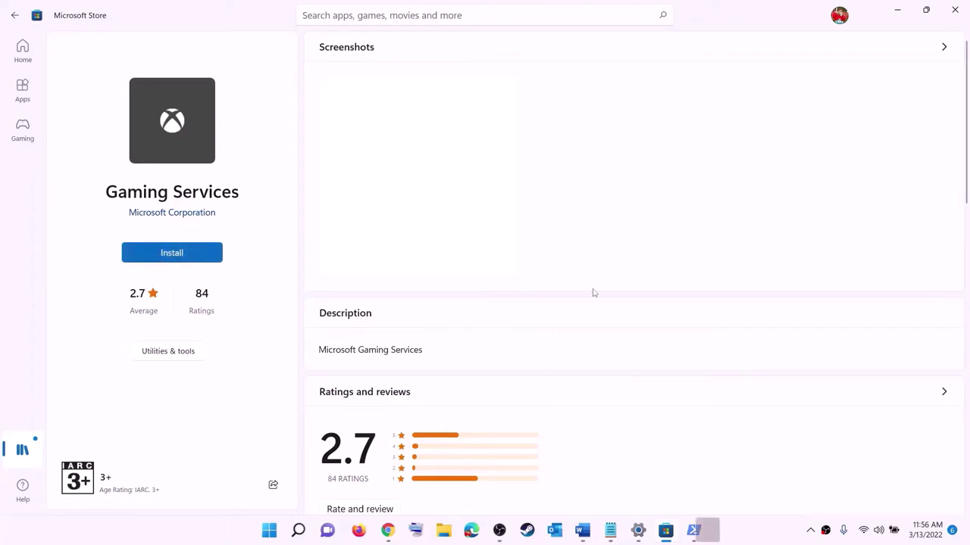
click(436, 365)
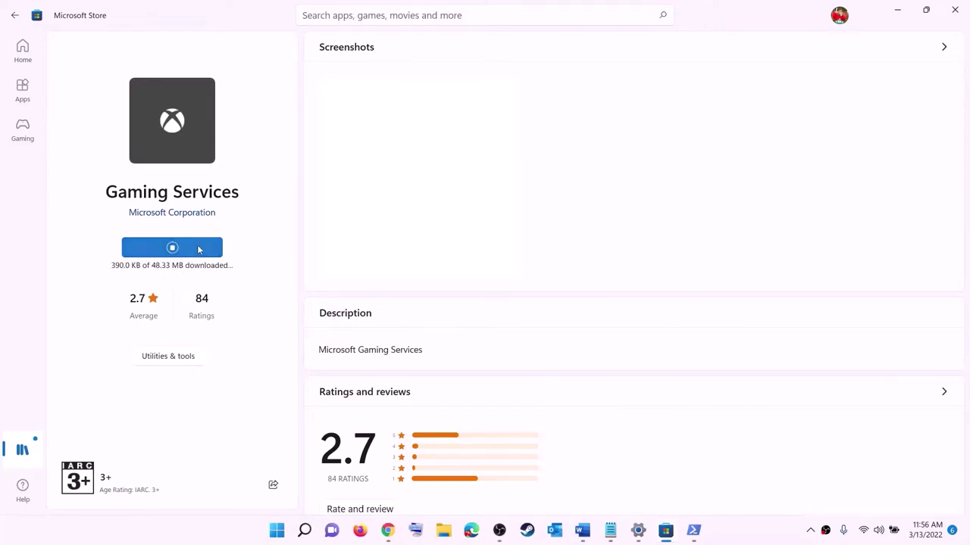
Bring up the list of services in the Word document, starting with IP Helper, and open the Windows Services app
click(582, 531)
scroll(319, 260, down, 1)
scroll(319, 261, down, 7)
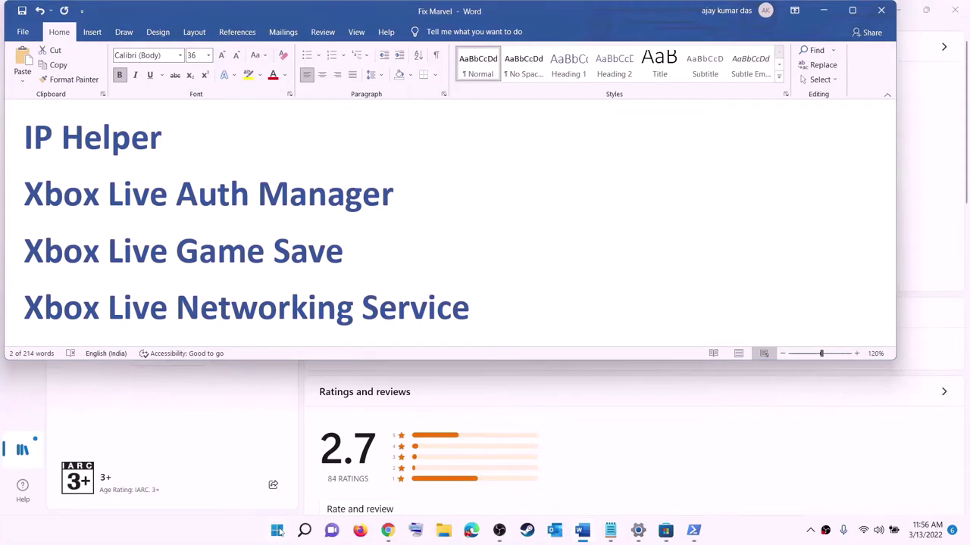
click(278, 532)
text(serv)
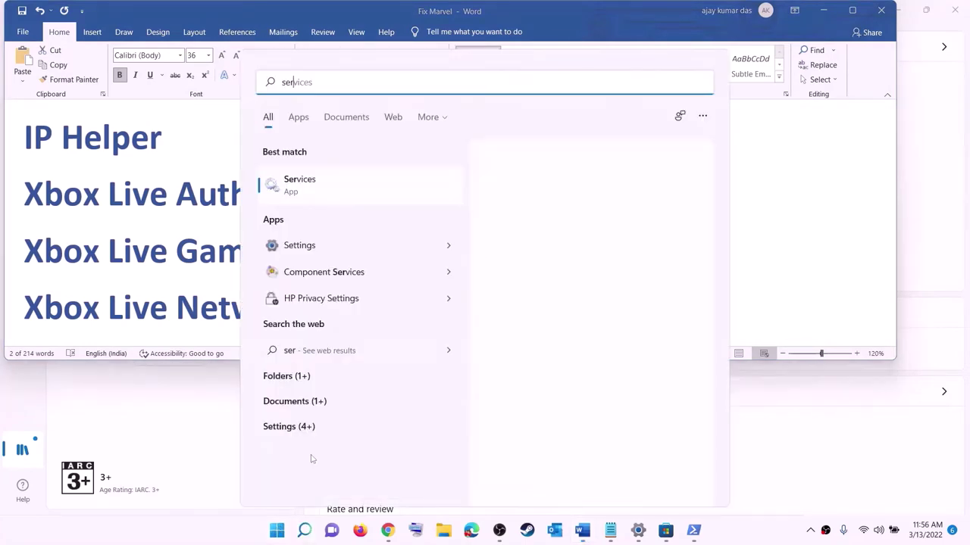
text(ic)
click(270, 188)
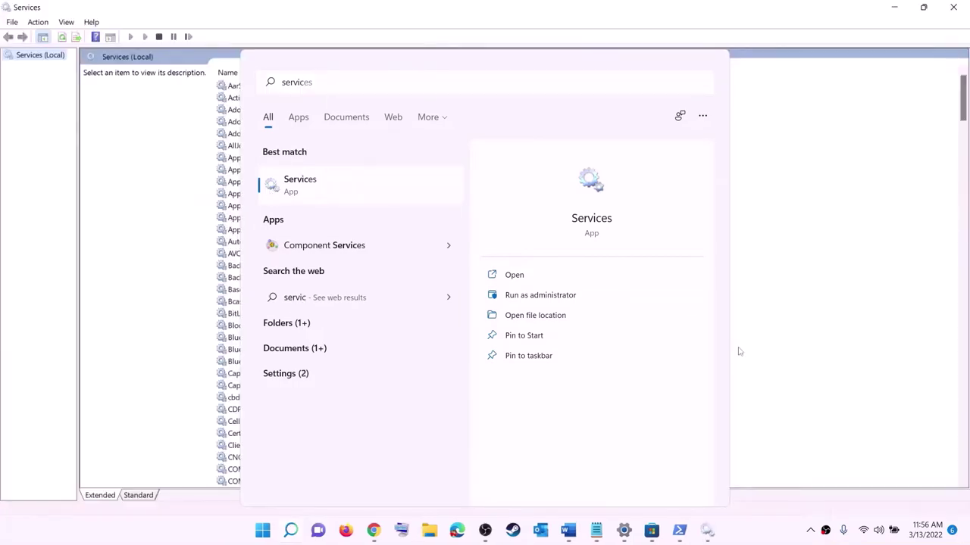
Set the IP Helper service's startup type to Automatic and apply the change
click(280, 301)
key(i)
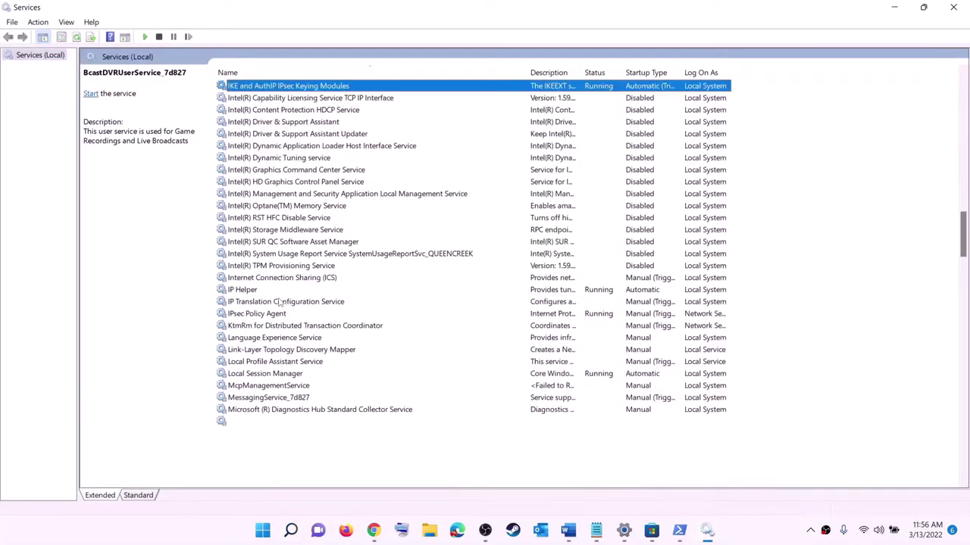
click(252, 292)
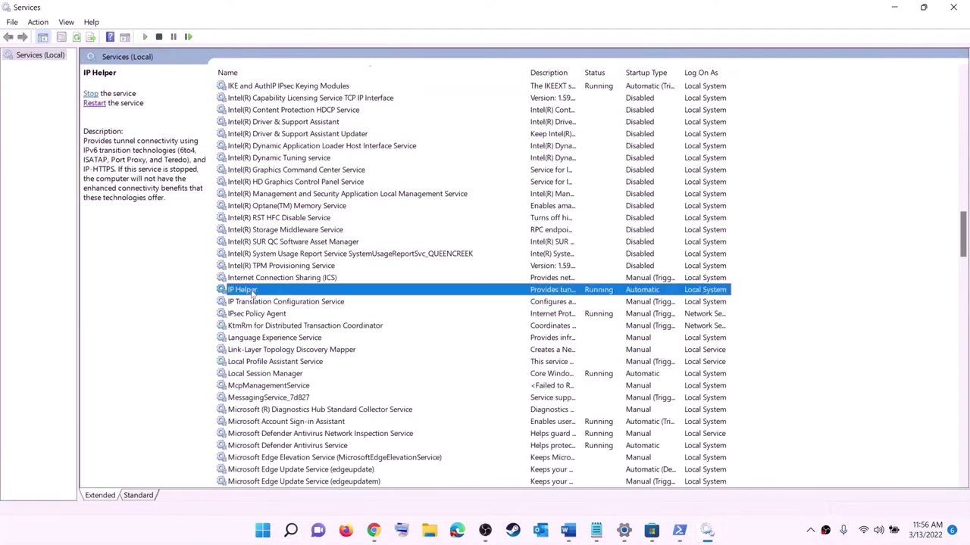
double_click(292, 294)
click(445, 251)
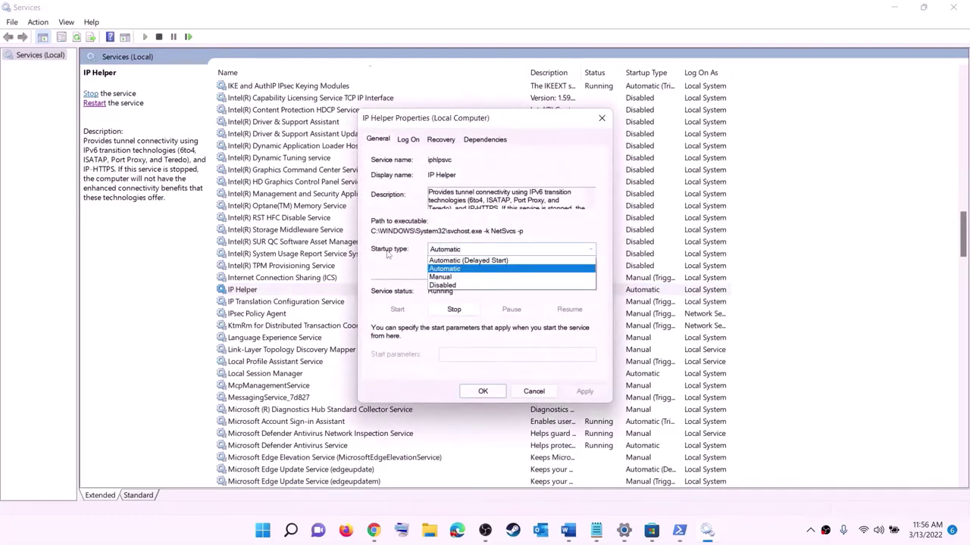
click(531, 269)
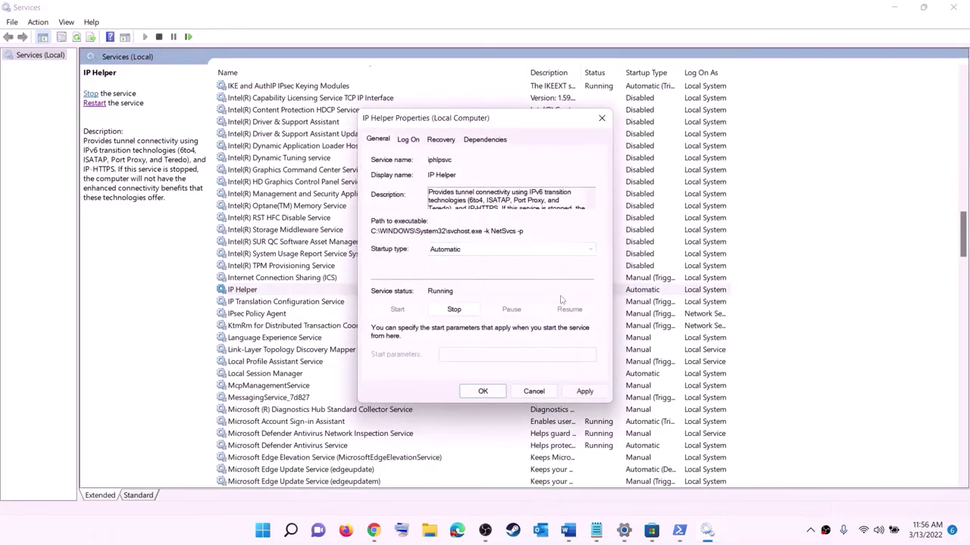
click(579, 392)
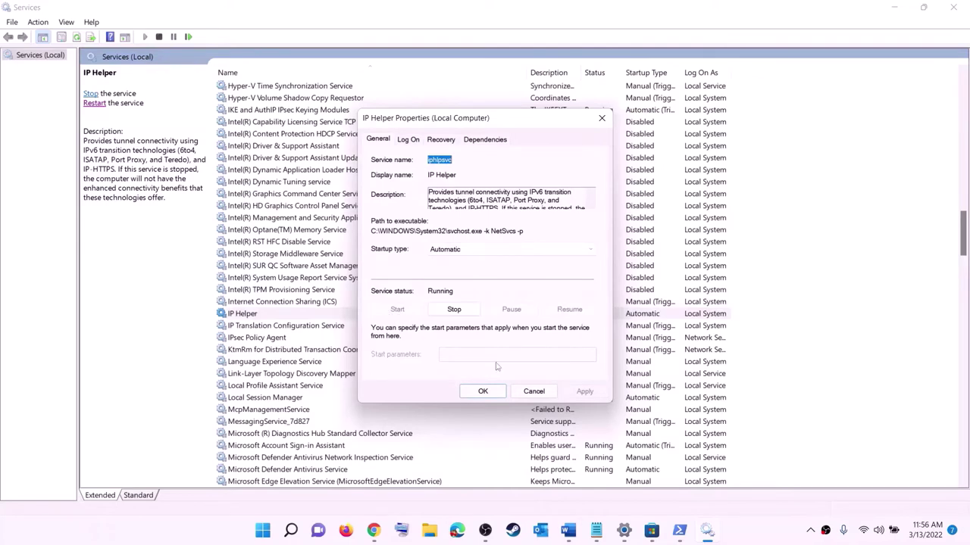
click(483, 391)
Set the Xbox Accessory Management Service's startup type to Automatic and close its properties
click(299, 363)
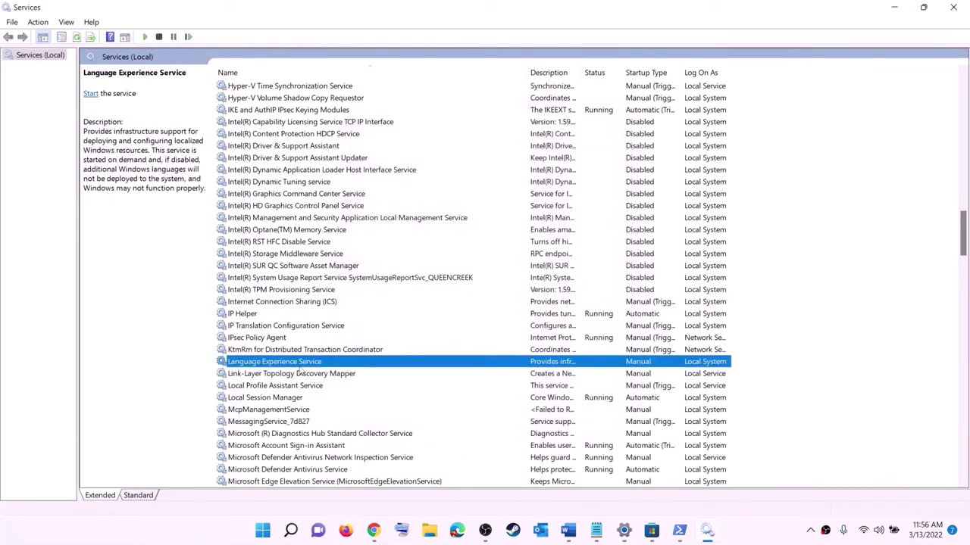
key(x)
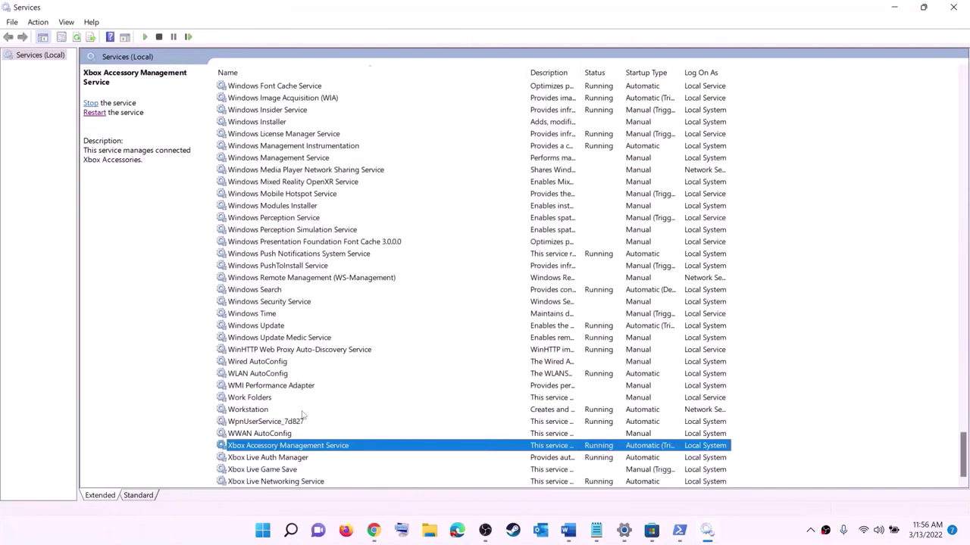
double_click(266, 449)
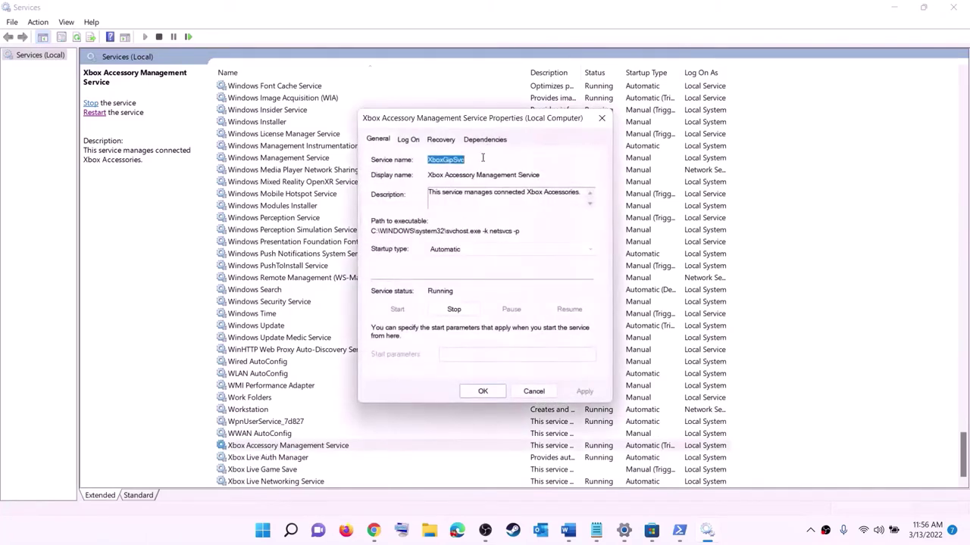
click(463, 253)
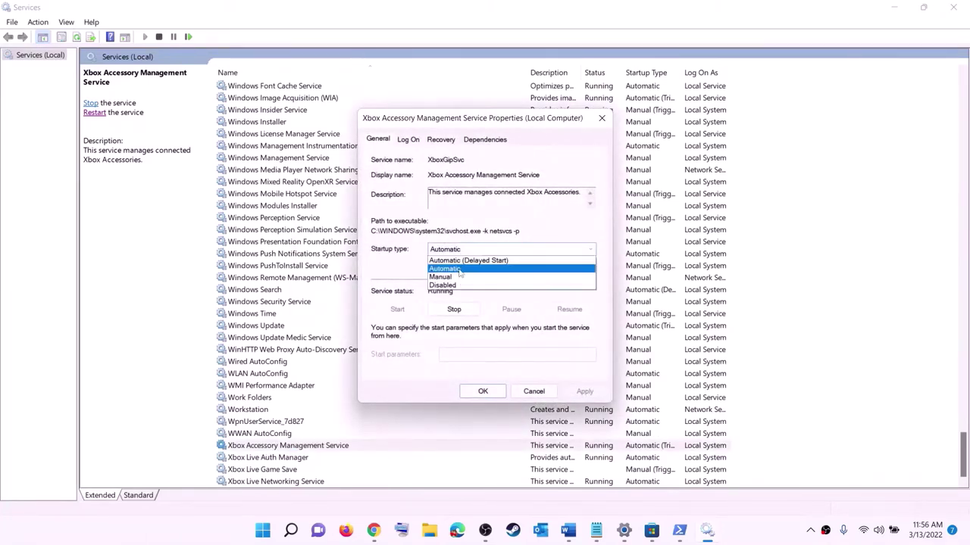
click(462, 269)
key(Tab)
key(Tab)
key(Tab)
key(Tab)
key(Tab)
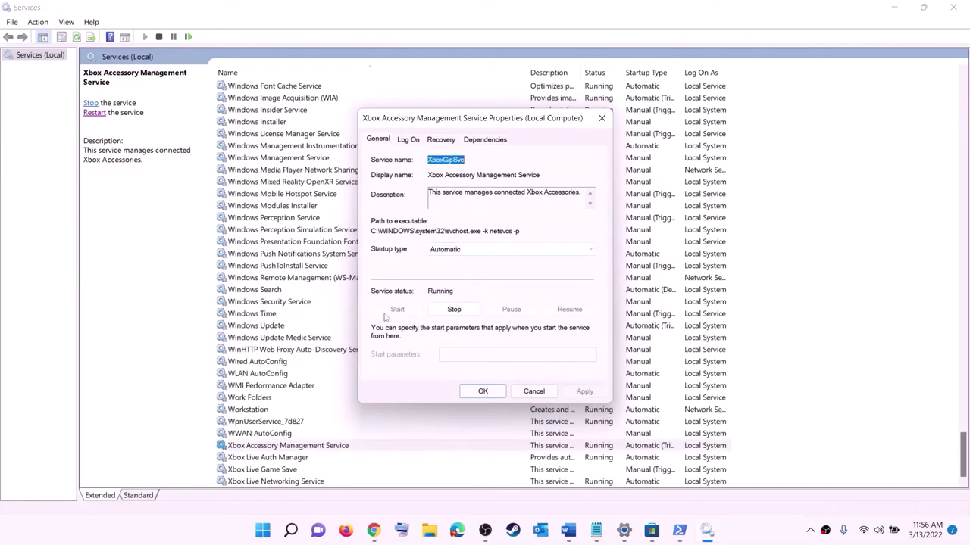
click(485, 392)
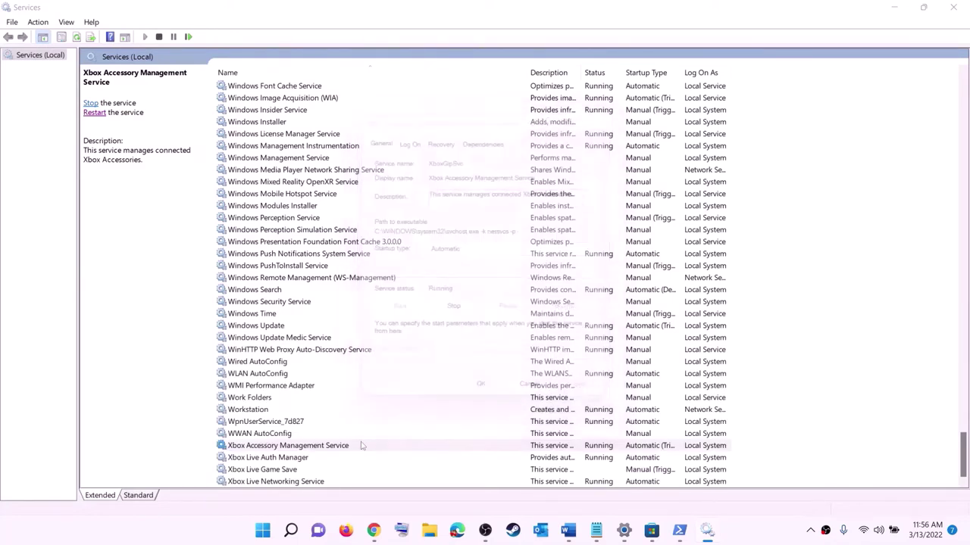
Set the Xbox Live Auth Manager service's startup type to Automatic and close its properties
double_click(256, 458)
click(488, 264)
click(485, 286)
key(Tab)
key(Tab)
key(Tab)
key(Tab)
key(Tab)
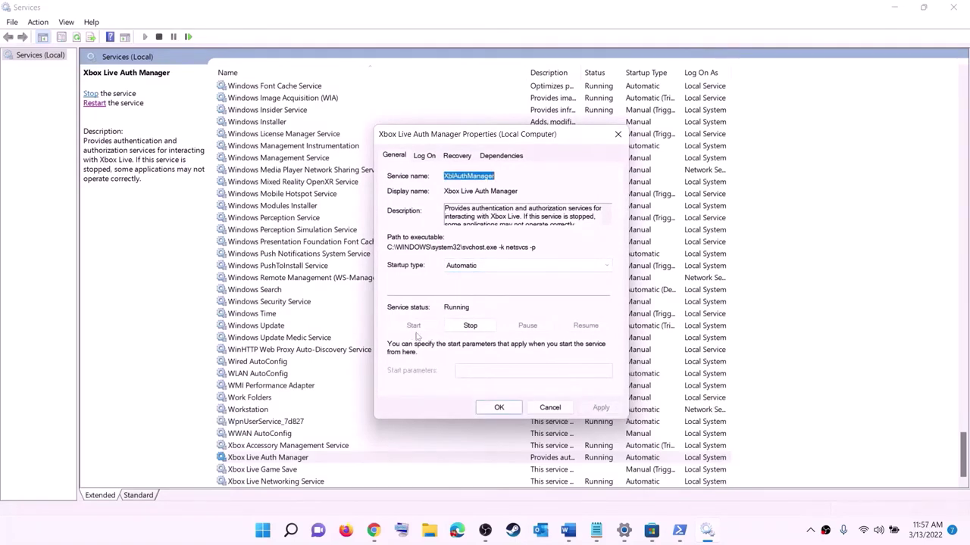
click(499, 408)
Set the Xbox Live Game Save service's startup type to Automatic, apply it, and start the service
double_click(262, 469)
click(485, 255)
click(450, 268)
click(583, 391)
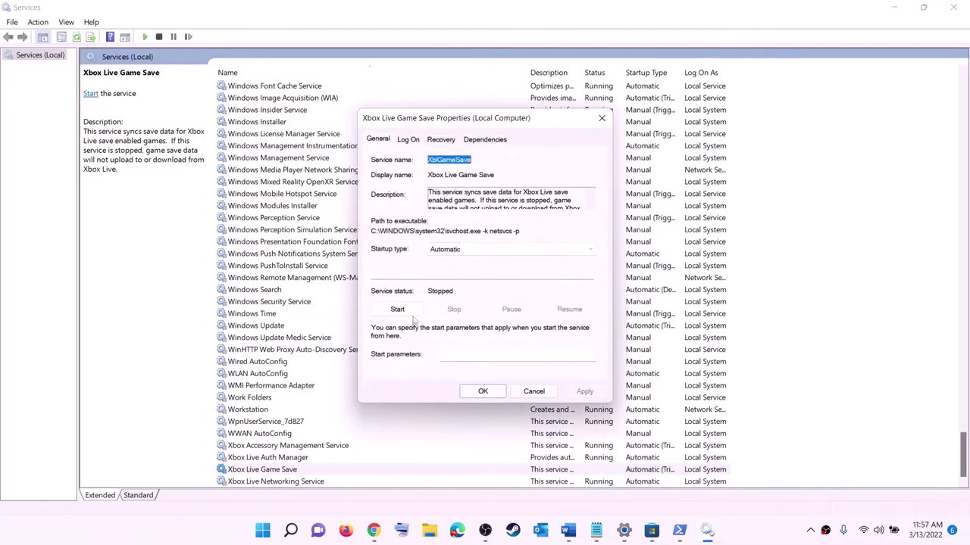
click(401, 309)
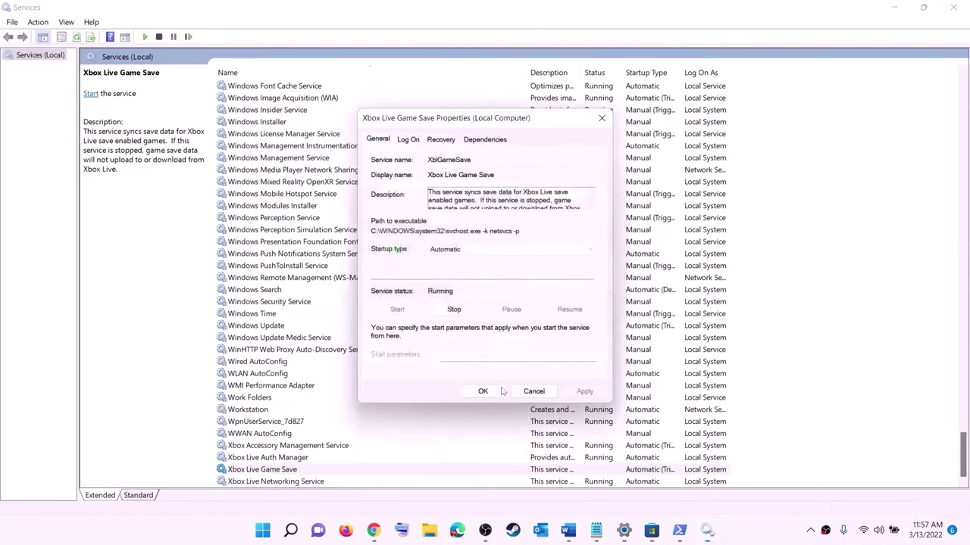
click(484, 392)
Set the Xbox Live Networking Service's startup type to Automatic and apply the change
double_click(282, 483)
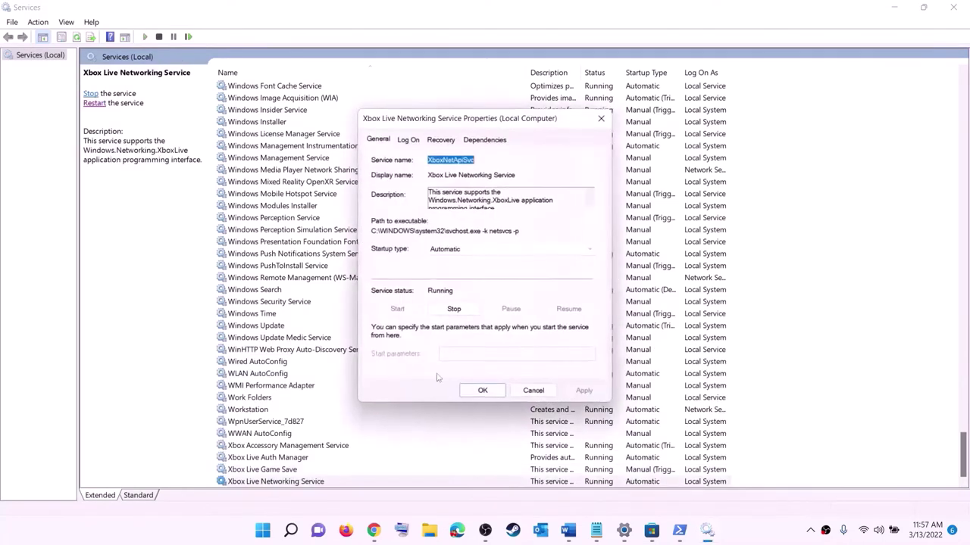
click(485, 249)
click(462, 271)
click(584, 391)
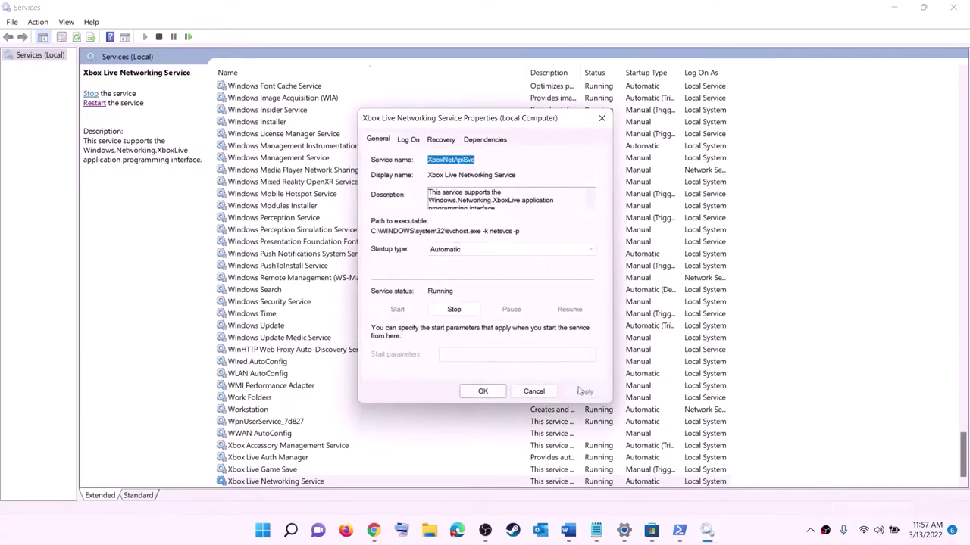
click(470, 390)
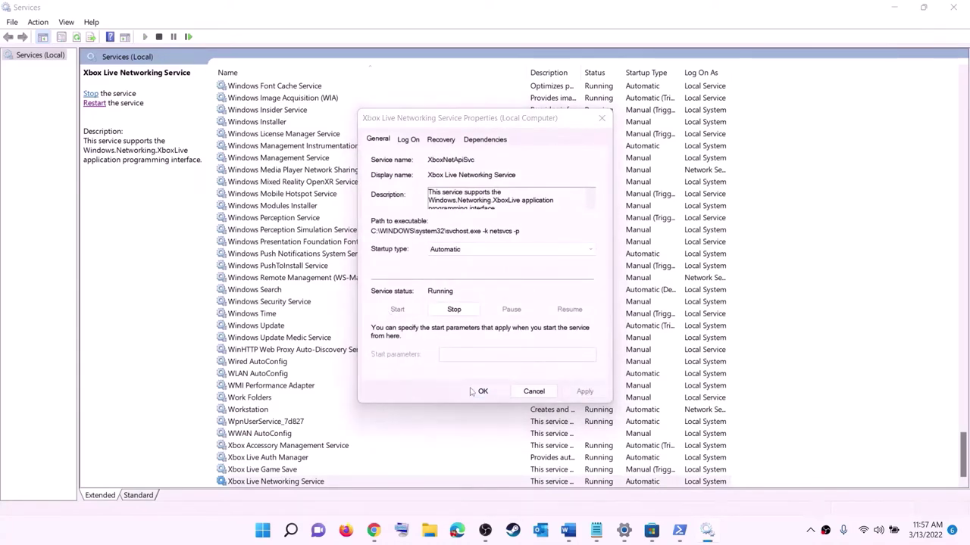
Set the Windows Update service's startup type to Automatic (Delayed Start) and apply the change
click(274, 327)
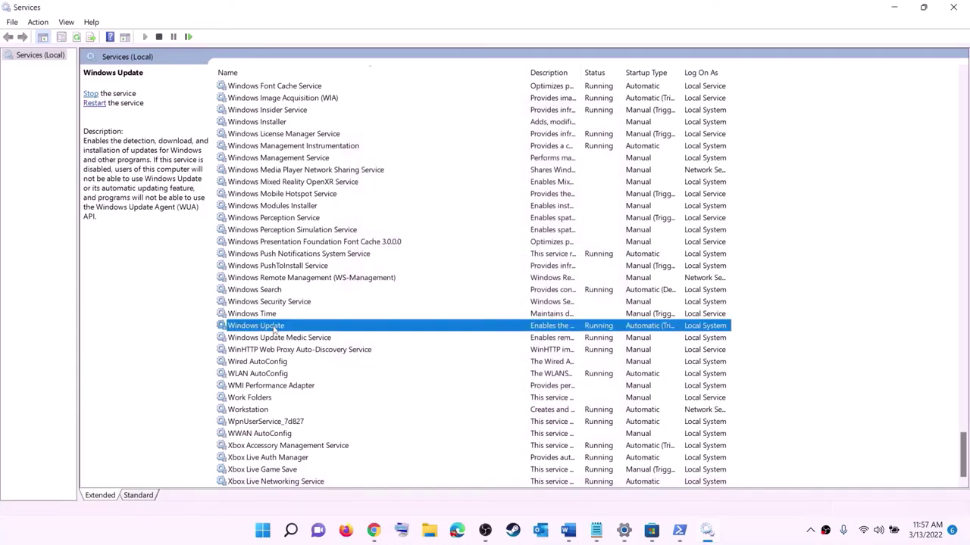
double_click(450, 331)
click(511, 249)
click(470, 263)
click(584, 392)
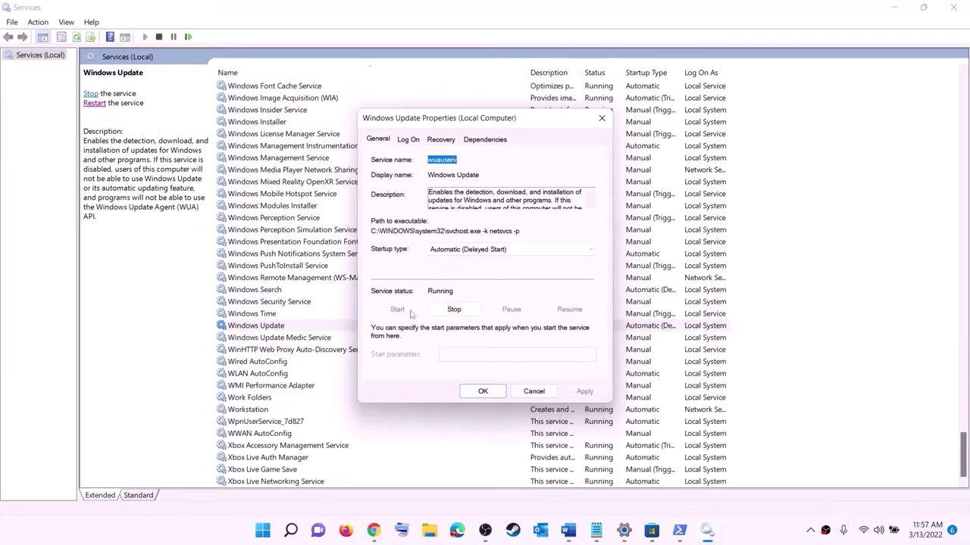
click(482, 389)
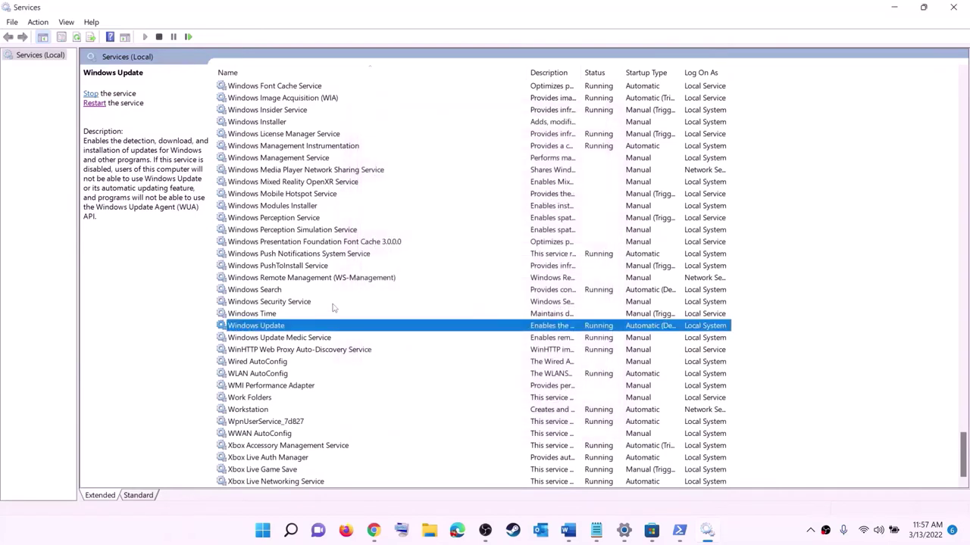
Find the two Gaming Services entries and stop the one that logs on as Local System
click(319, 282)
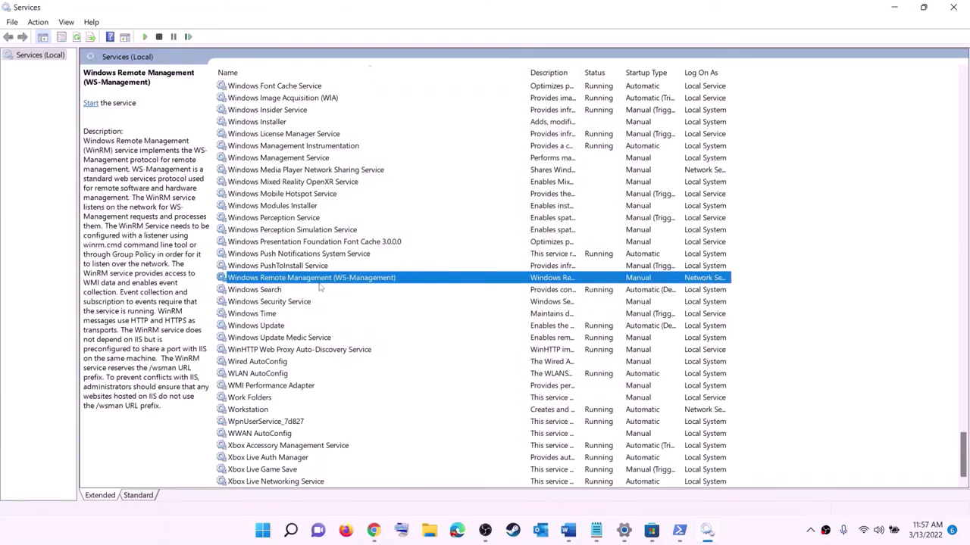
key(g)
scroll(659, 267, up, 4)
key(Down)
key(Up)
key(Down)
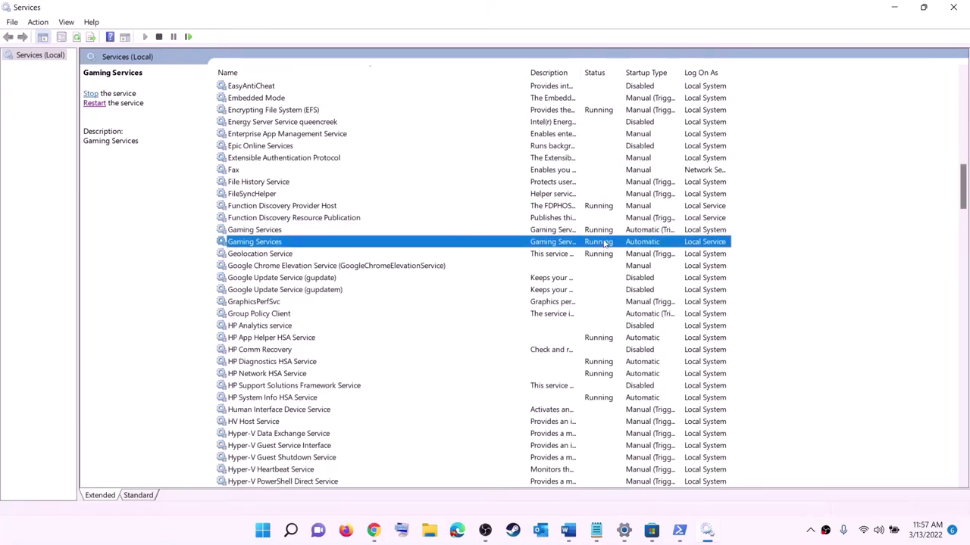
key(Up)
right_click(615, 233)
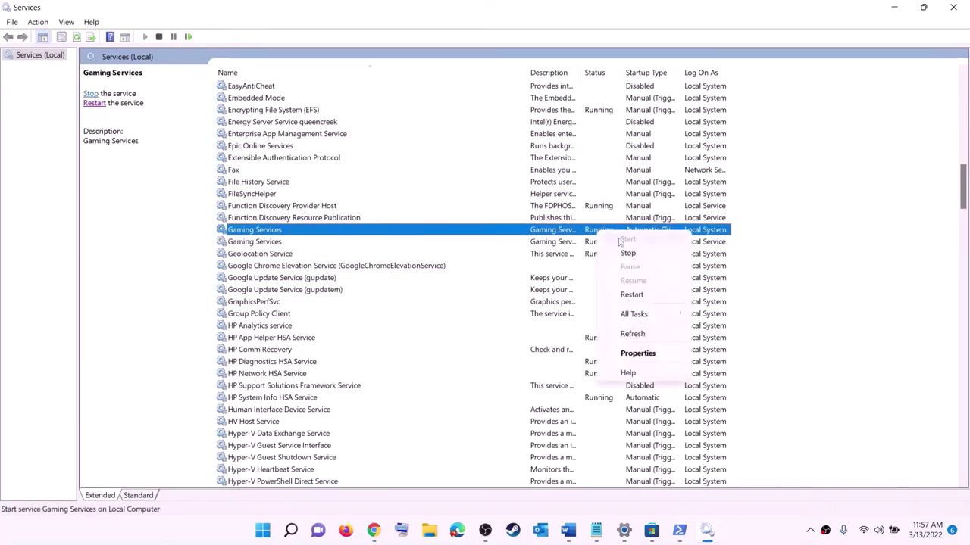
click(557, 247)
click(588, 234)
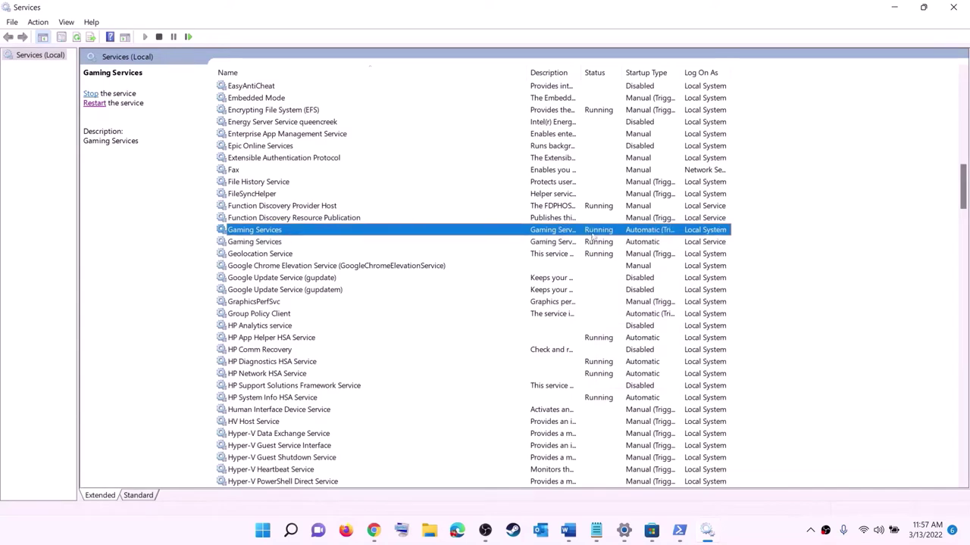
right_click(596, 235)
click(615, 254)
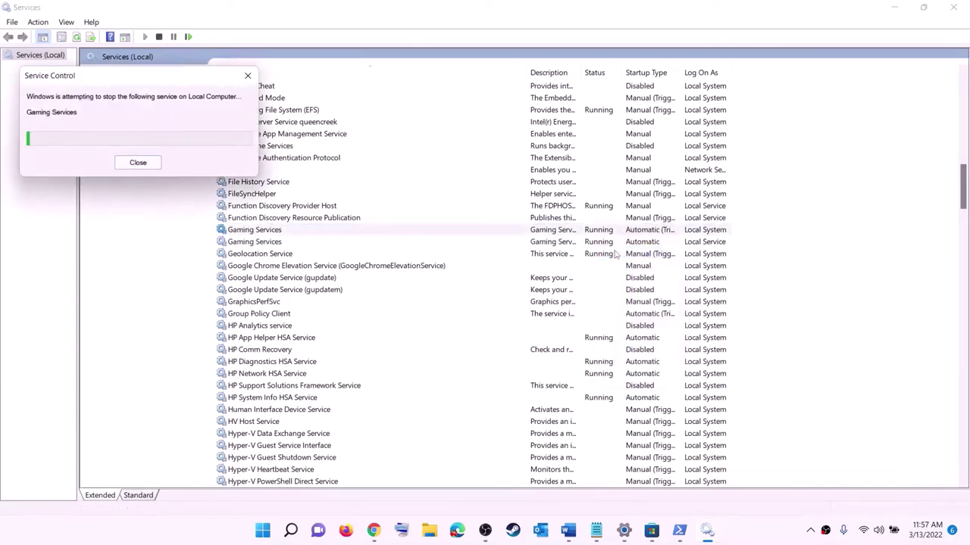
Stop the other Gaming Services entry, which logs on as Local Service
click(600, 243)
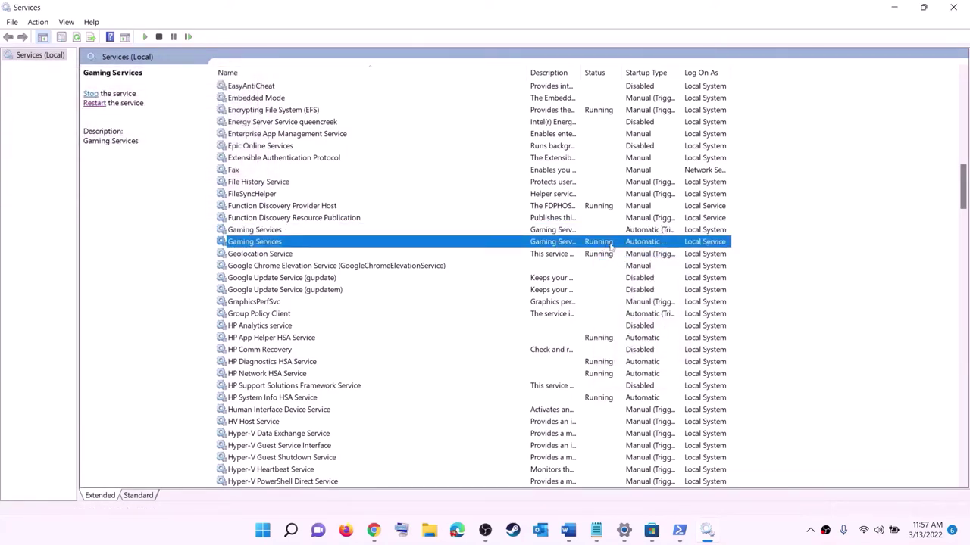
right_click(600, 246)
click(613, 265)
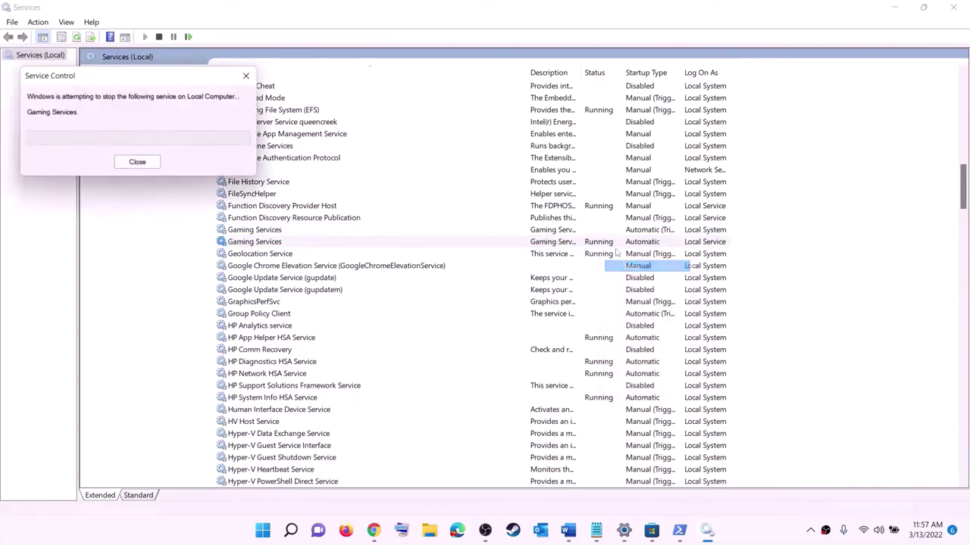
Start both Gaming Services entries, first the one that logs on as Local System and then the Local Service one
click(576, 231)
right_click(578, 231)
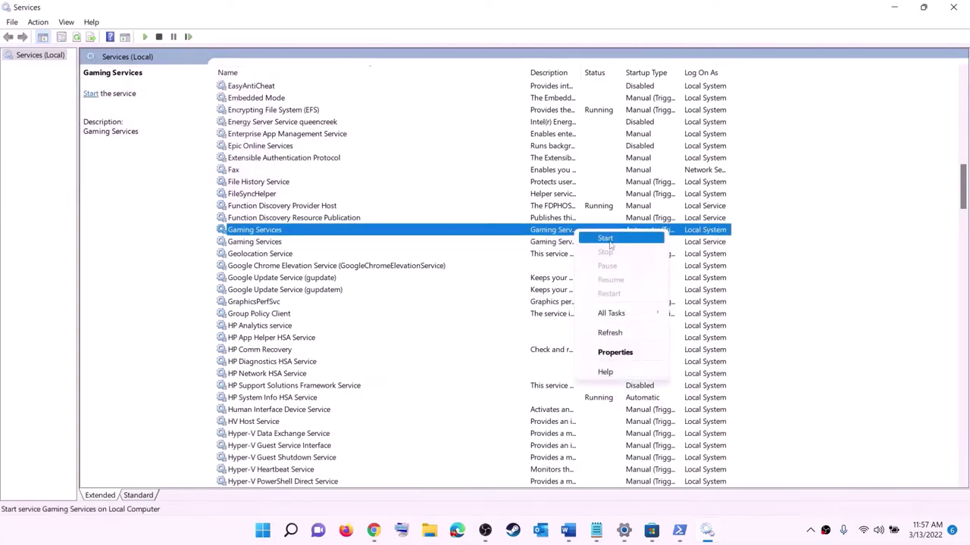
click(616, 240)
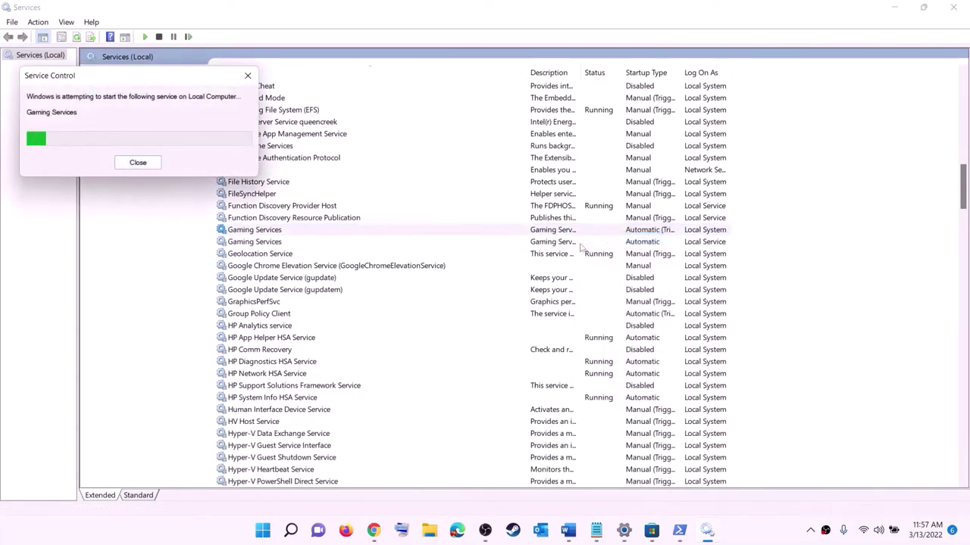
click(576, 241)
right_click(577, 245)
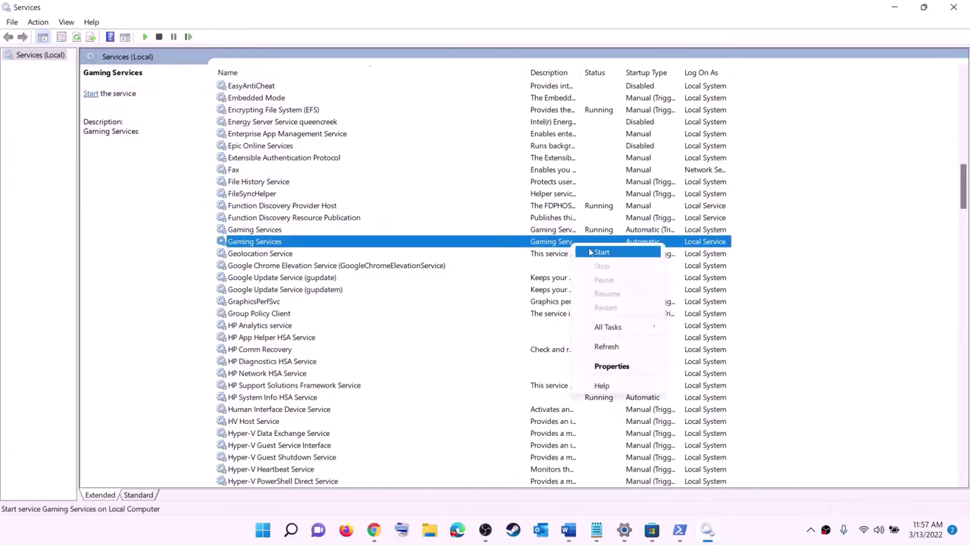
click(600, 253)
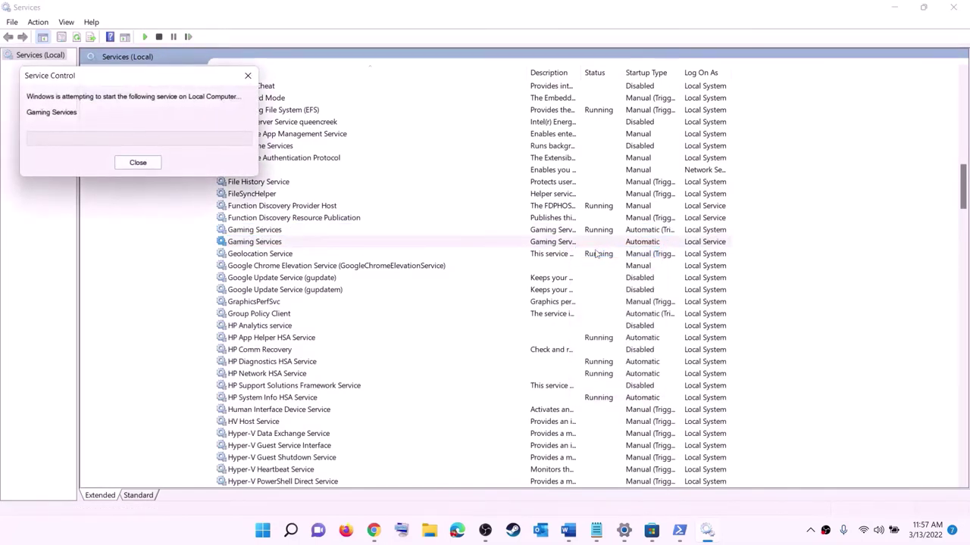
Set the Microsoft Store Install Service's startup type to Automatic and apply the change
click(549, 315)
key(m)
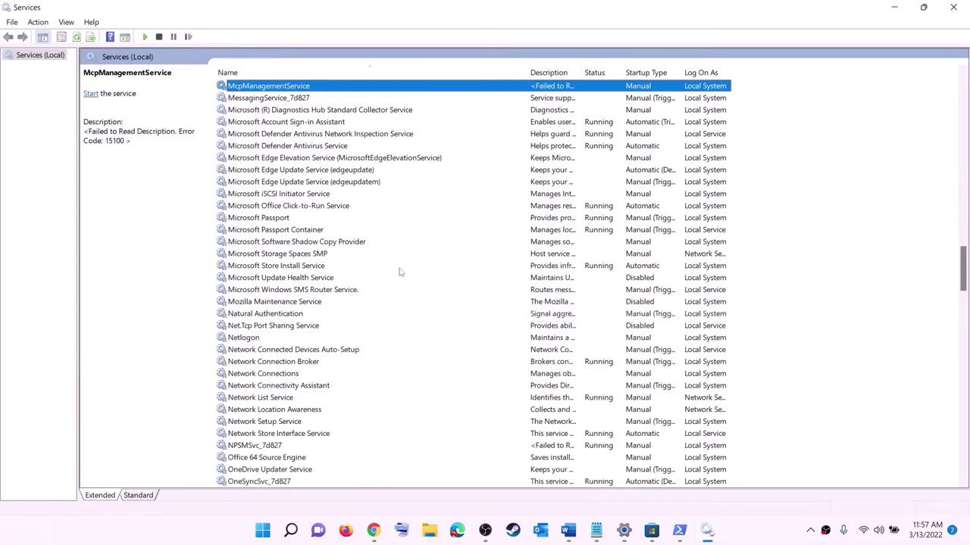
click(288, 267)
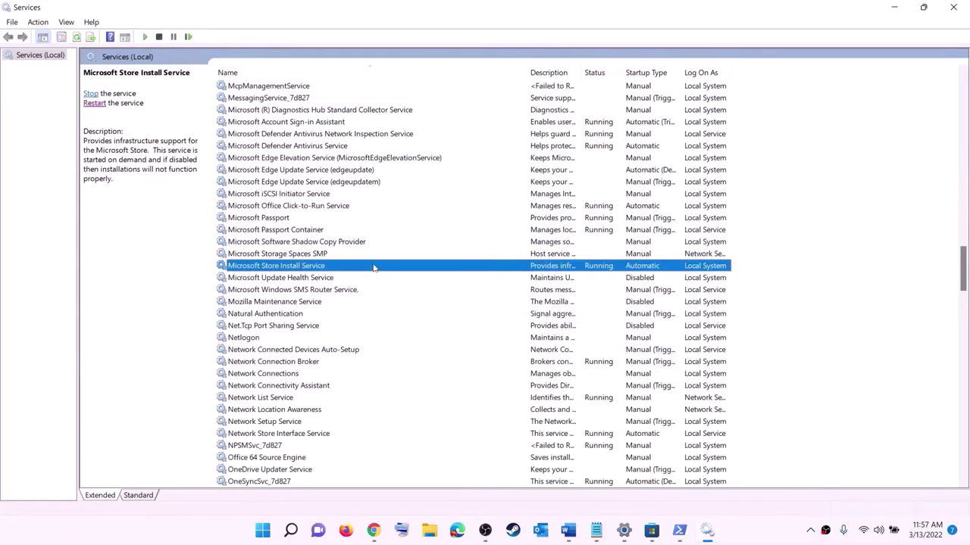
double_click(374, 268)
click(476, 252)
click(460, 270)
click(584, 391)
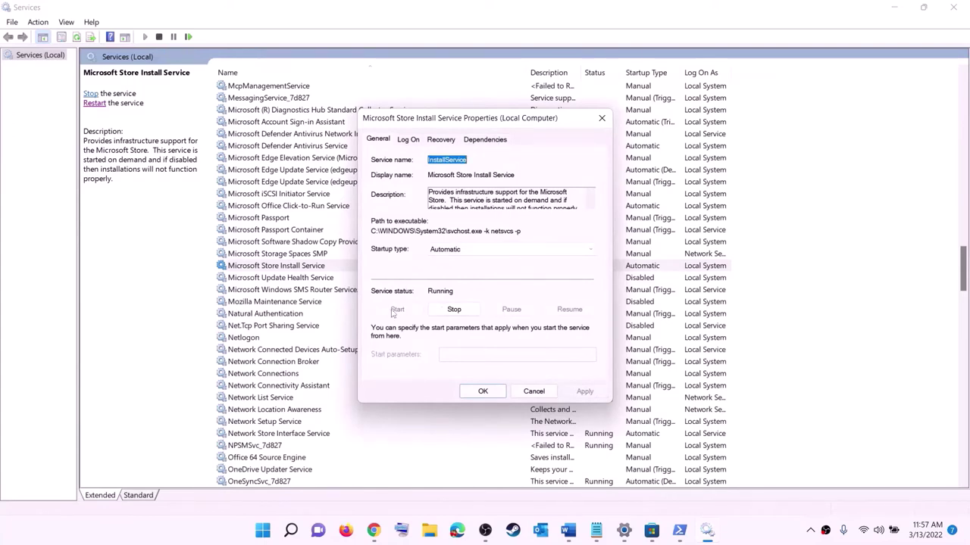
click(482, 391)
Set the Background Intelligent Transfer Service's startup type to Automatic and apply the change
click(320, 236)
key(b)
scroll(319, 239, up, 4)
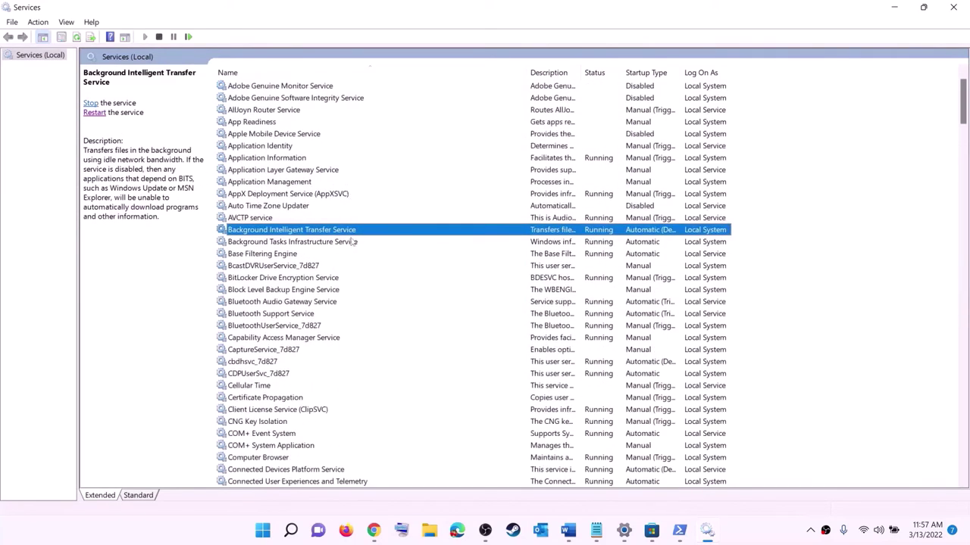
double_click(354, 230)
click(488, 256)
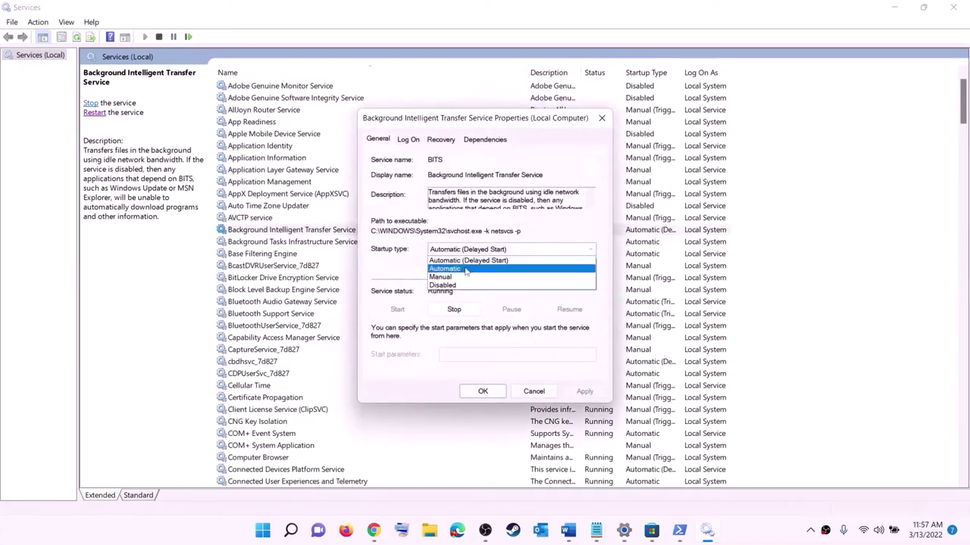
click(463, 262)
click(584, 391)
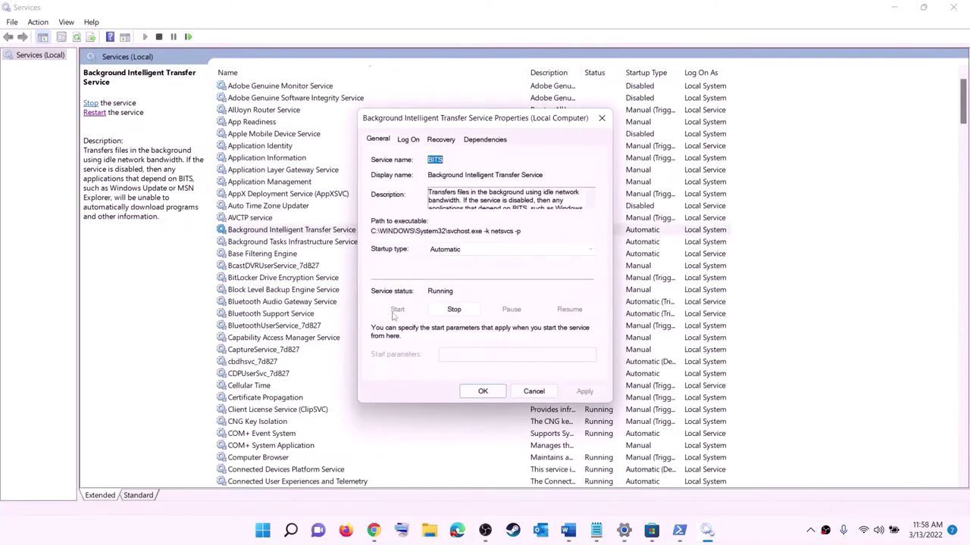
click(482, 391)
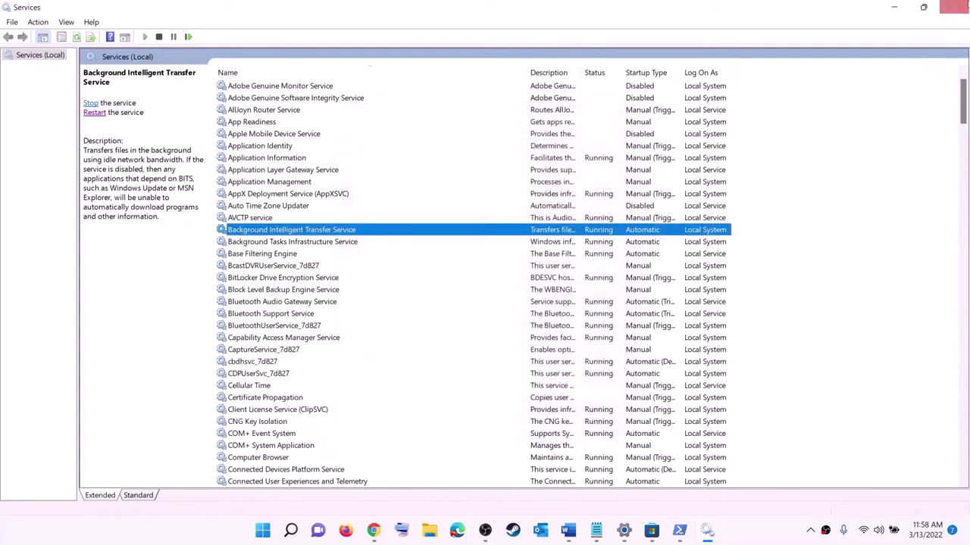
Close Services and find Step 9, Update Windows, in the Fix Marvel document
click(952, 6)
scroll(351, 285, down, 8)
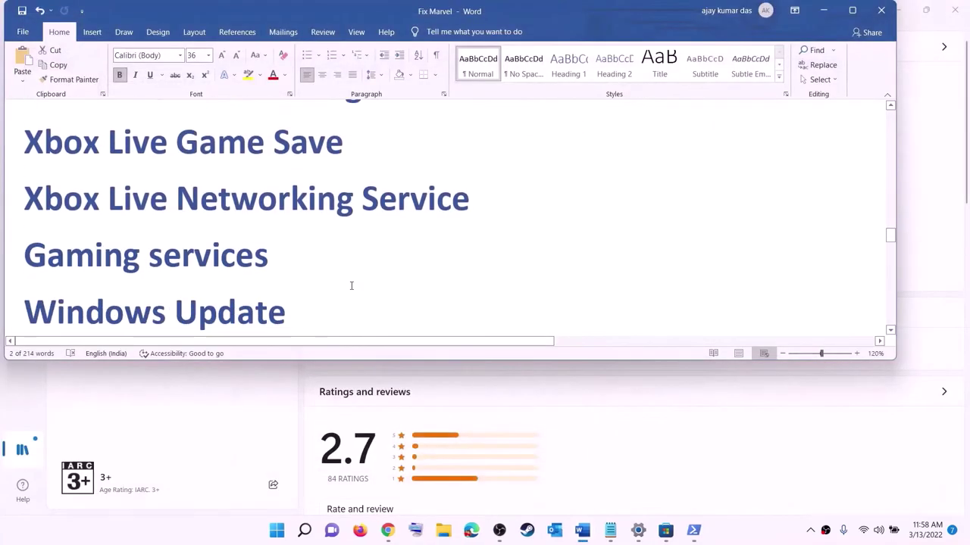
drag(181, 237, 418, 227)
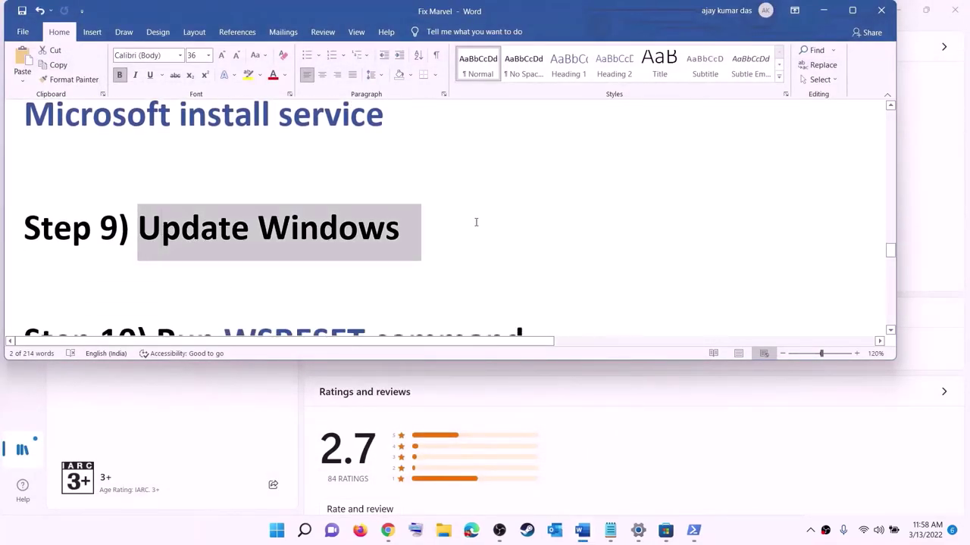
Switch to Settings and open the Windows Update page
key(super)
click(456, 215)
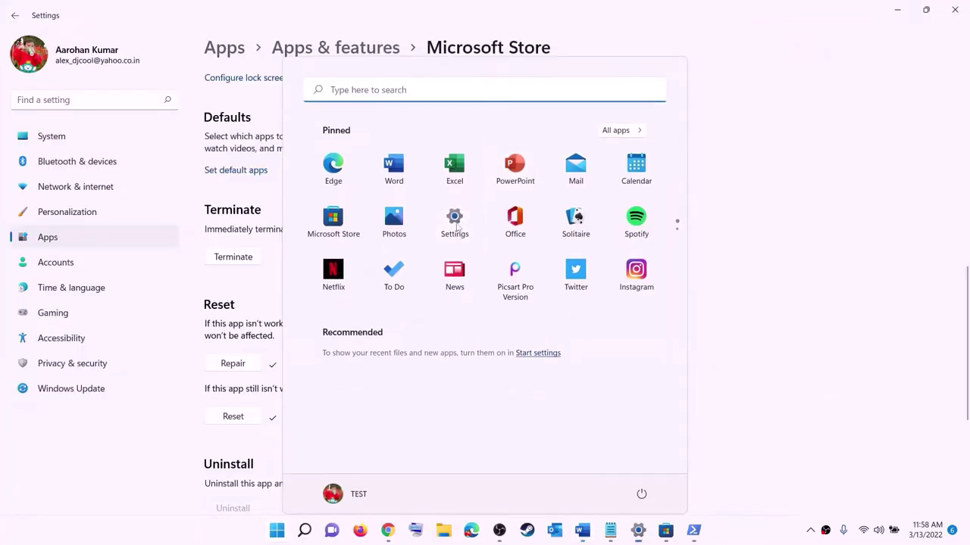
click(72, 389)
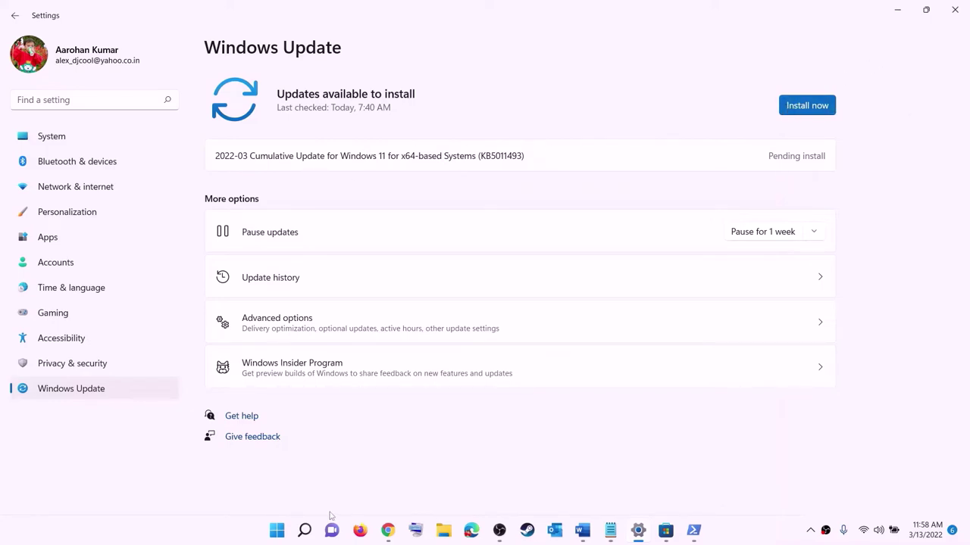
click(277, 530)
click(641, 487)
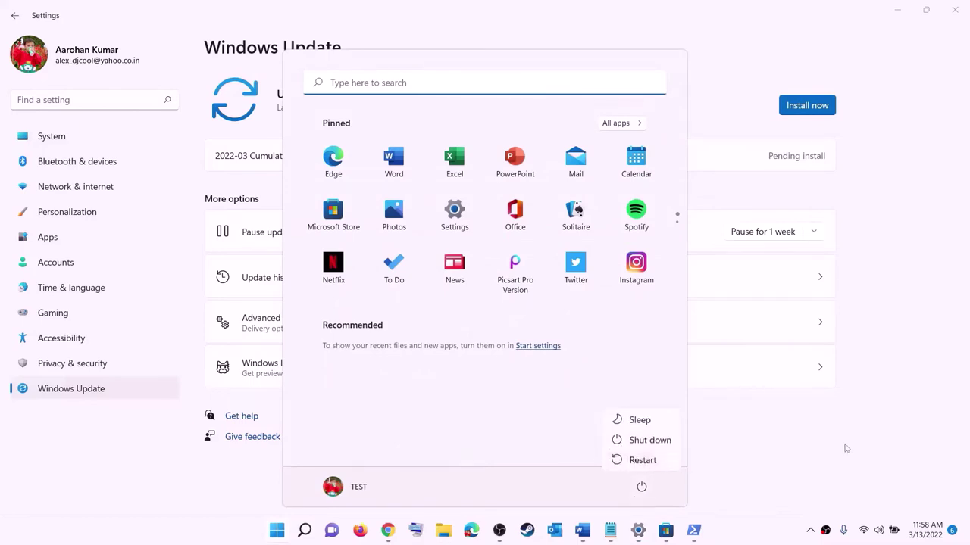
click(904, 12)
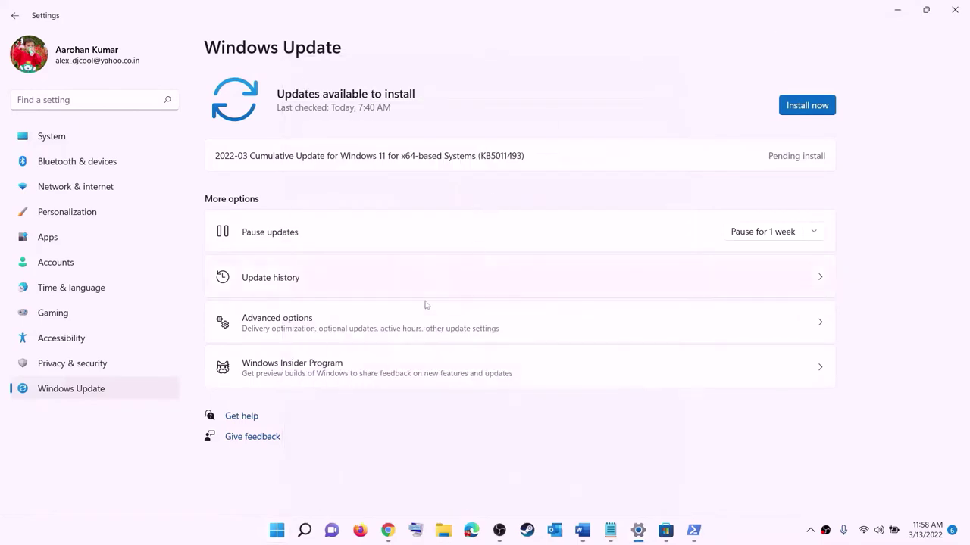
Copy the WSRESET command from Step 10 of the Fix Marvel document in Word and run it through Windows search
click(581, 530)
scroll(303, 250, down, 3)
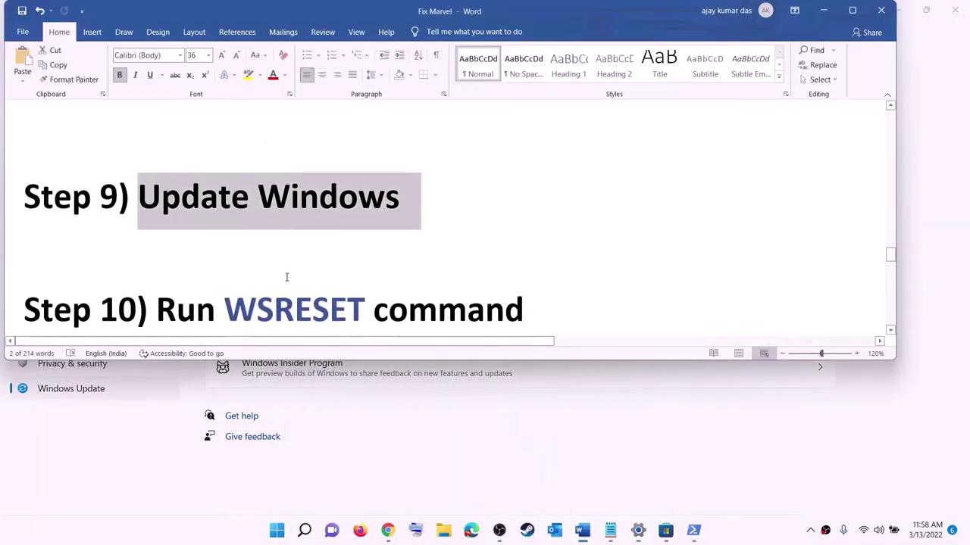
double_click(294, 241)
key(ctrl+c)
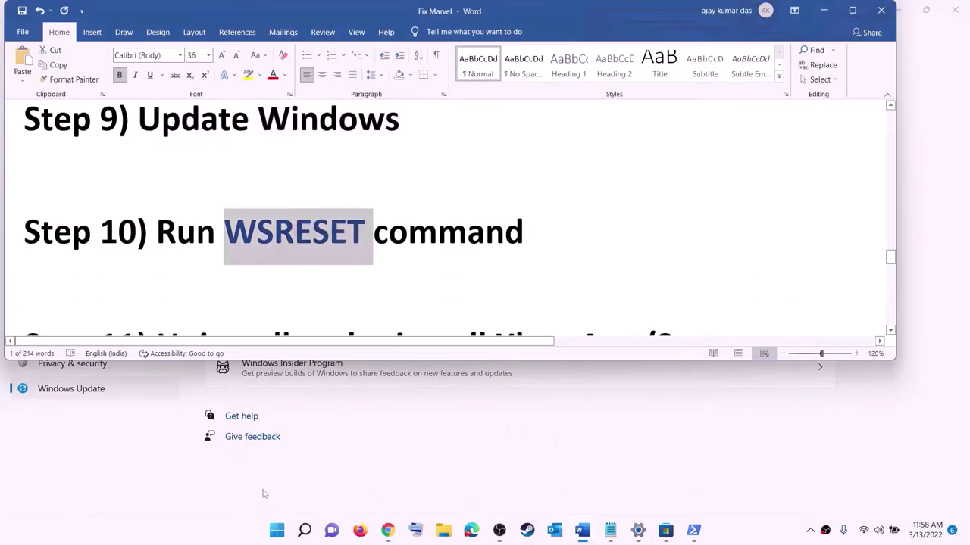
click(276, 540)
key(ctrl+v)
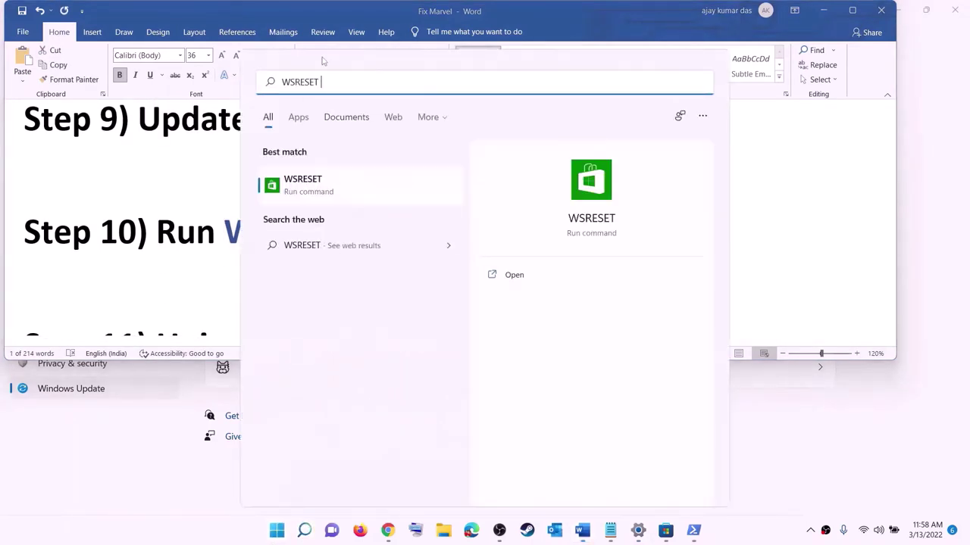
click(318, 193)
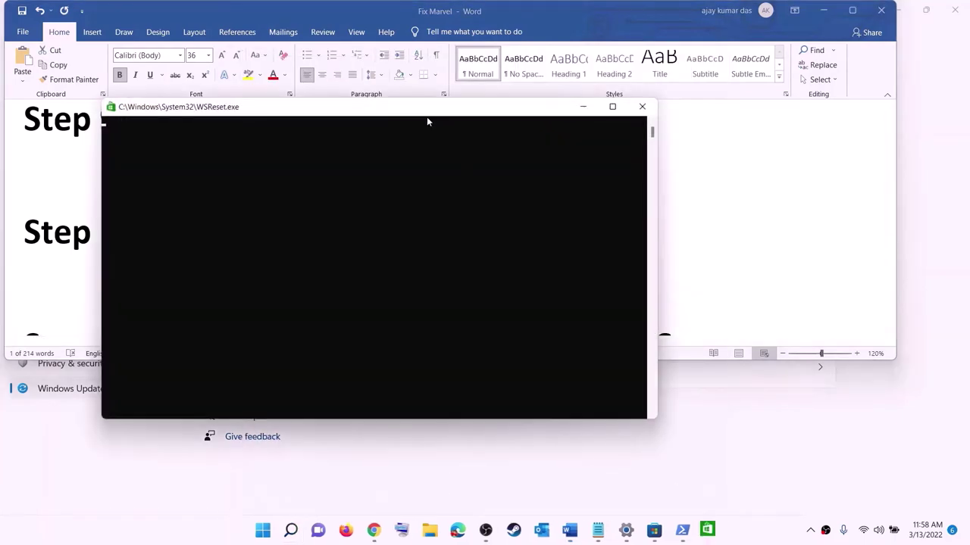
drag(426, 119, 561, 173)
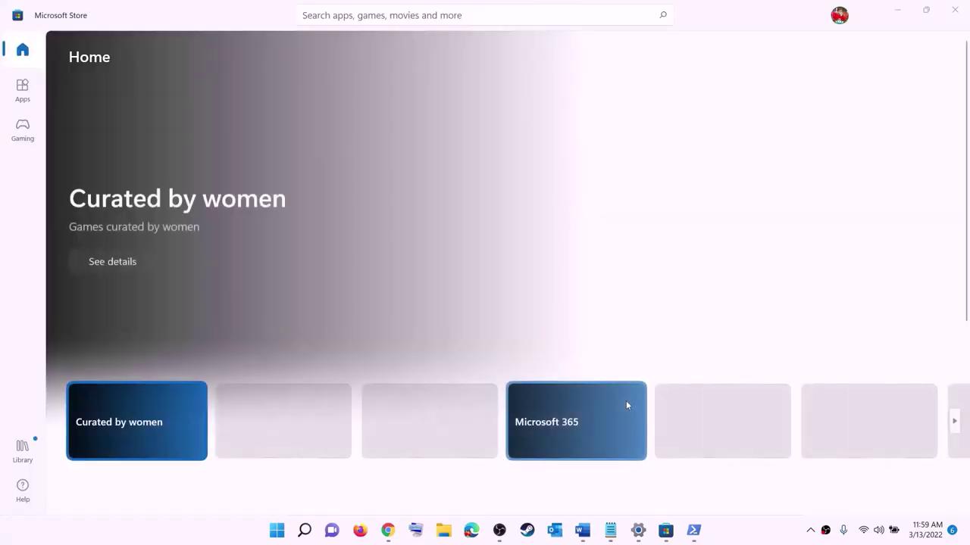
Read Step 11 of the Fix Marvel document on reinstalling the Xbox App/Store and search Windows for the Xbox app
click(581, 530)
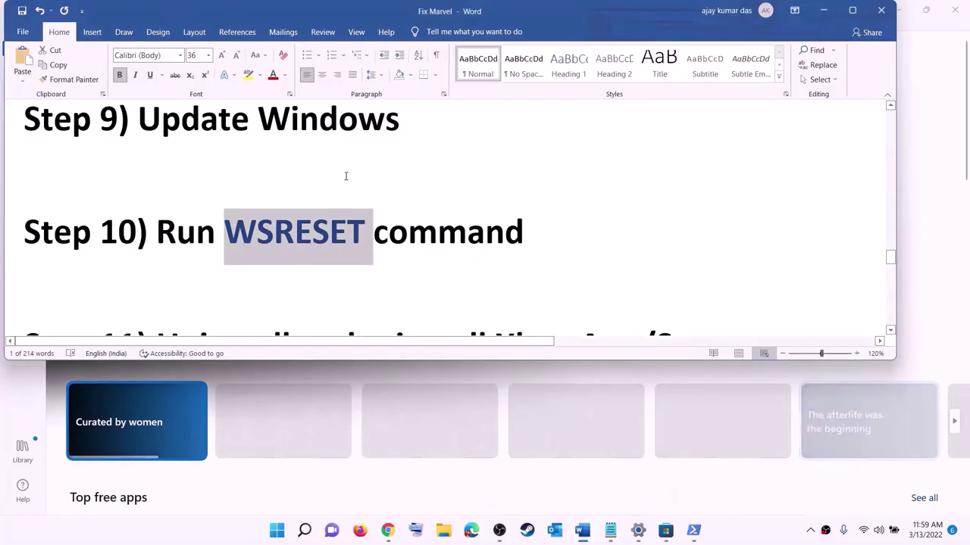
scroll(336, 256, down, 3)
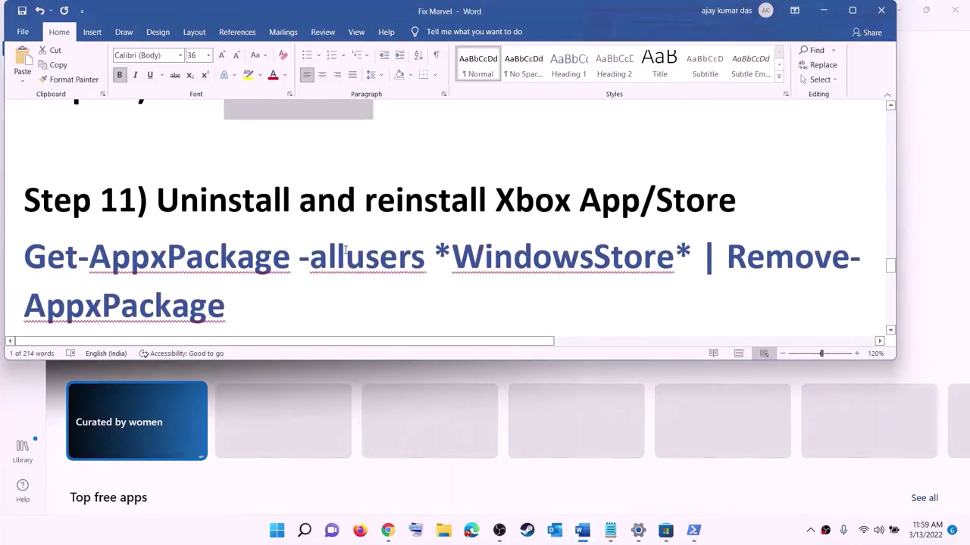
scroll(372, 241, down, 1)
click(276, 530)
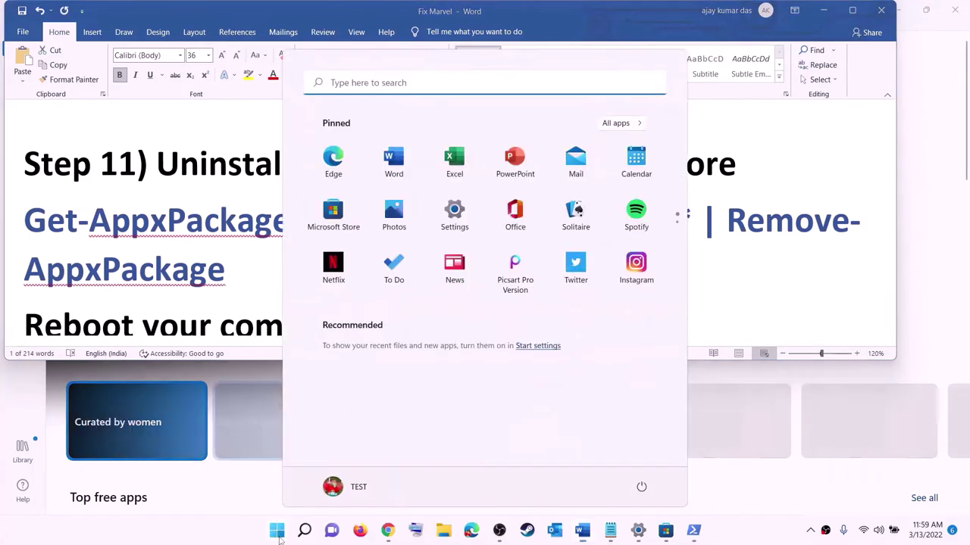
text(xbo)
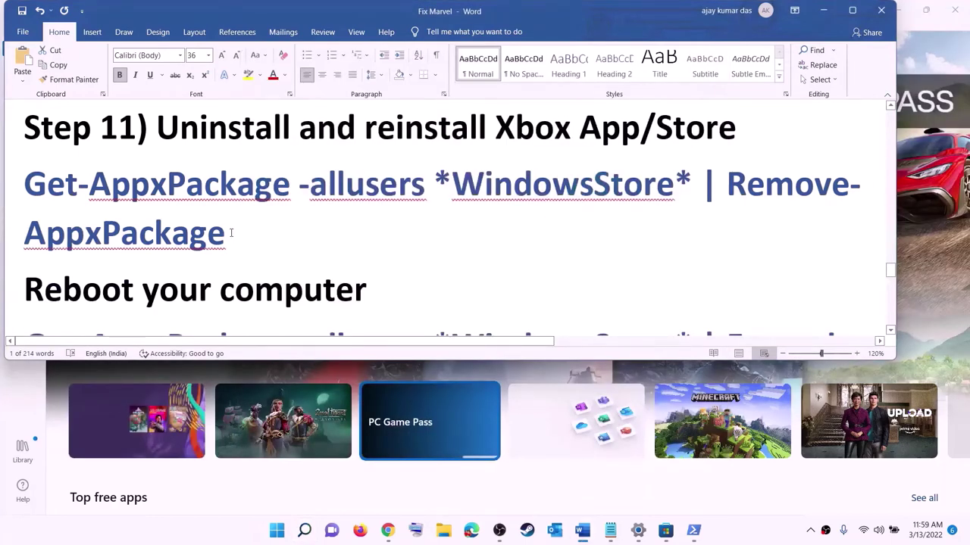
Copy the Get-AppxPackage command that removes WindowsStore from Step 11 of the document
triple_click(231, 233)
right_click(95, 212)
click(123, 231)
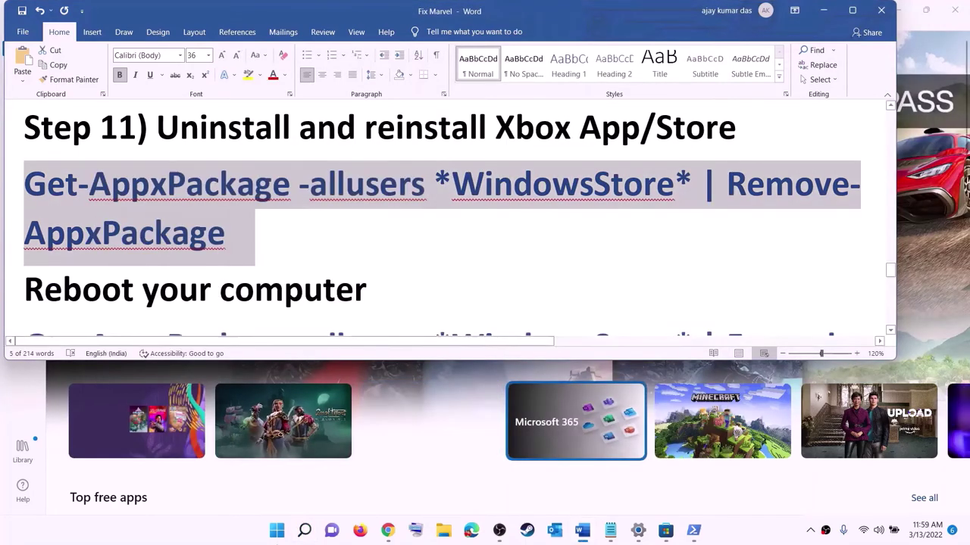
Open Windows PowerShell as administrator and run "Get-AppxPackage -allusers *WindowsStore* | Remove-AppxPackage"
click(280, 535)
text(powe)
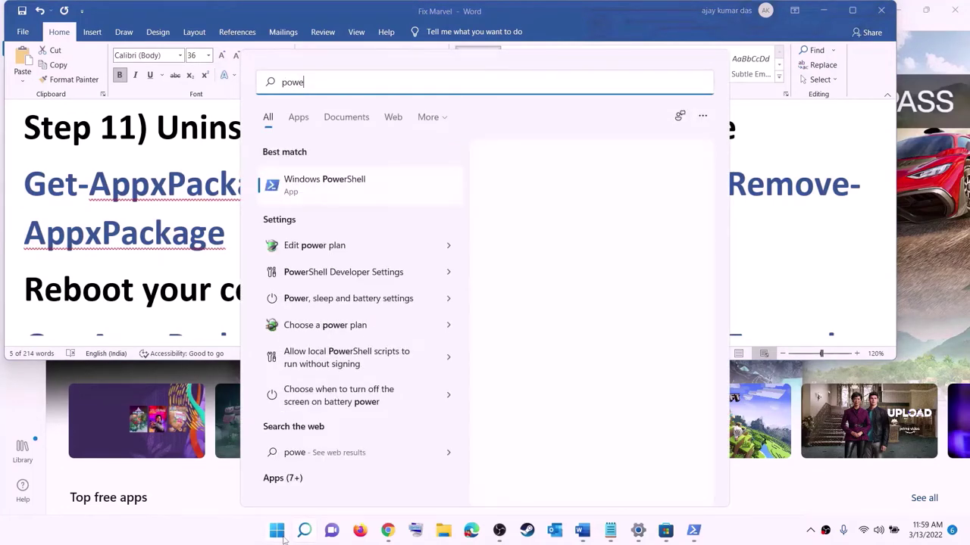
text(rshel)
right_click(327, 186)
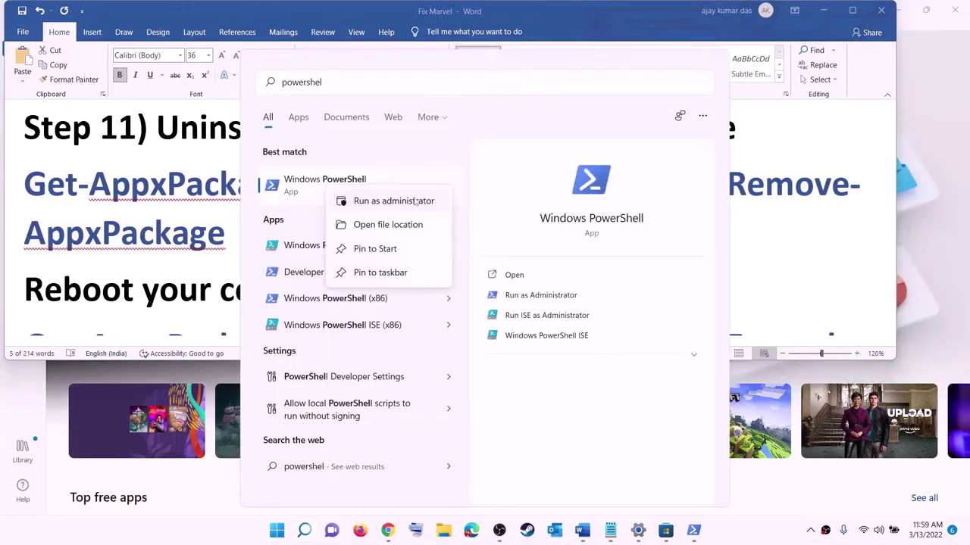
click(416, 201)
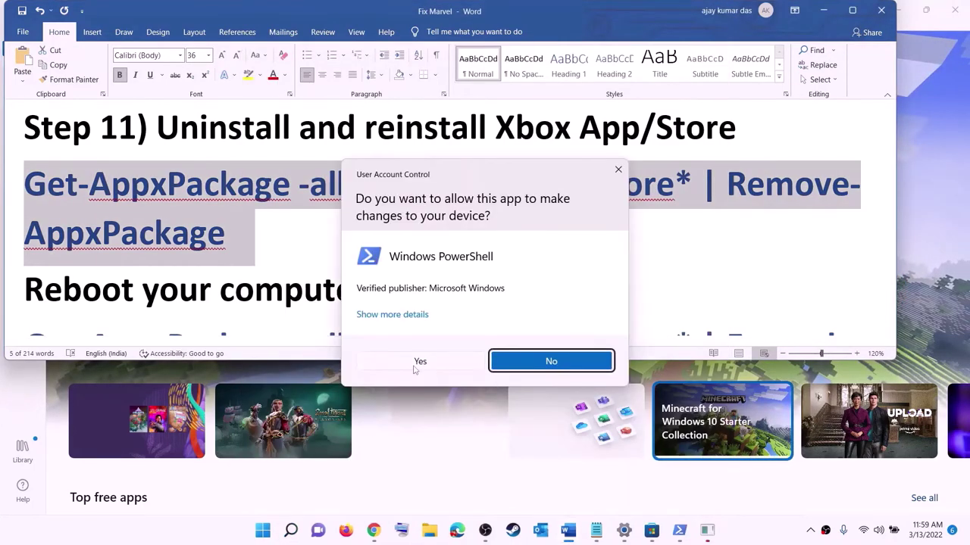
click(415, 369)
right_click(301, 185)
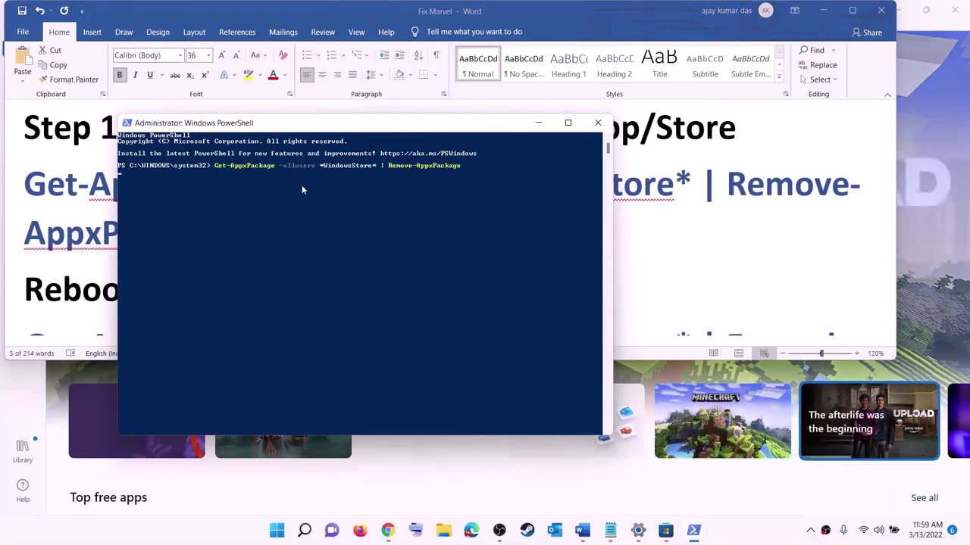
key(Return)
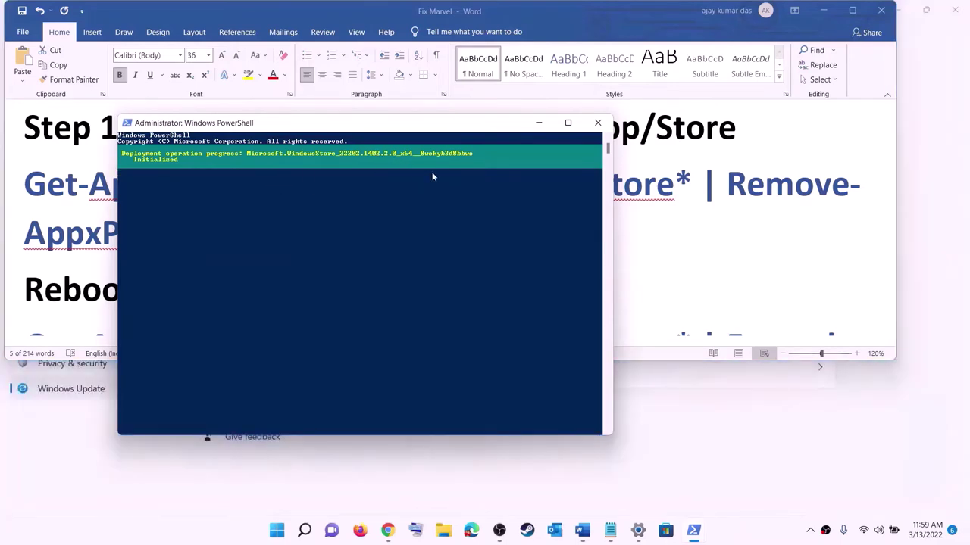
click(61, 258)
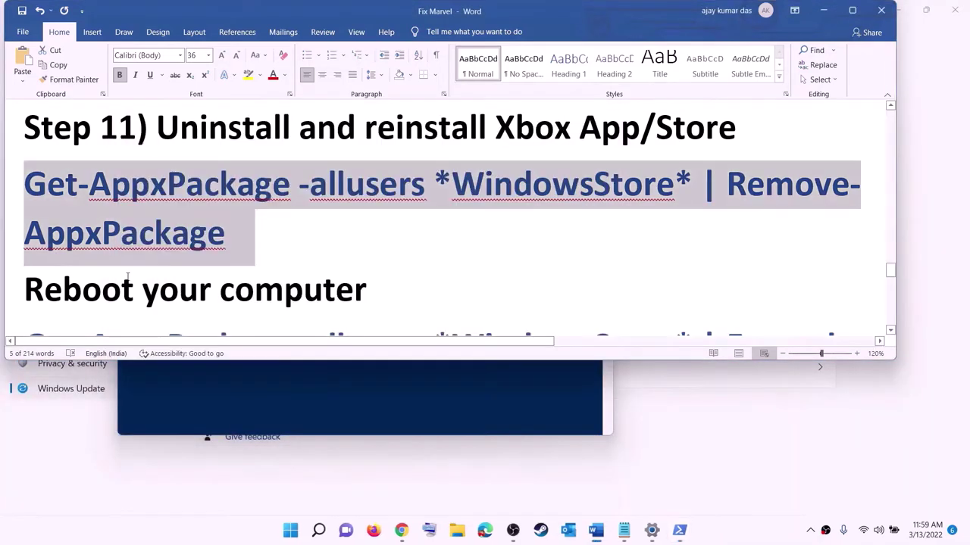
click(293, 536)
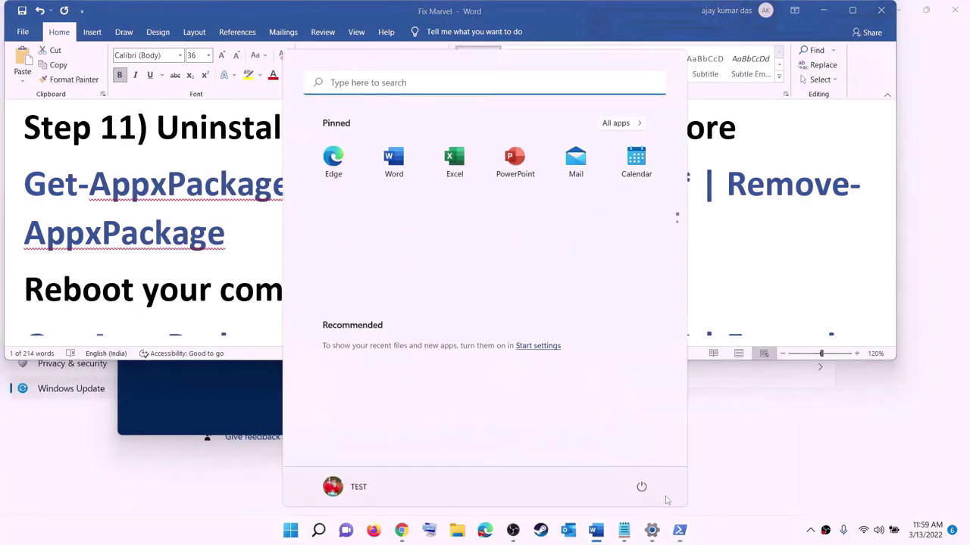
click(641, 487)
key(Escape)
key(Escape)
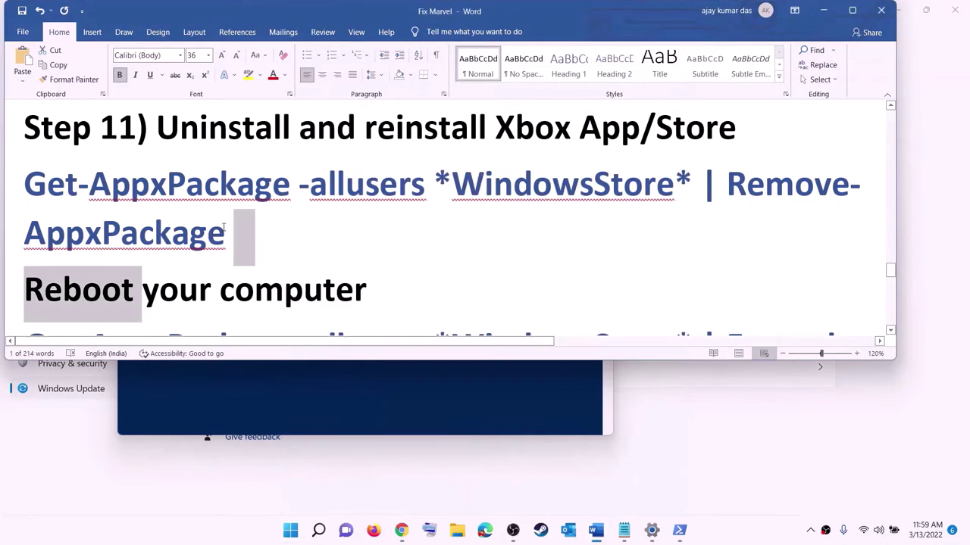
Copy the Get-AppxPackage command that re-registers WindowsStore from Step 11 of the Fix Marvel document
scroll(288, 229, down, 2)
scroll(288, 229, down, 2)
drag(804, 262, 26, 163)
right_click(165, 198)
click(203, 219)
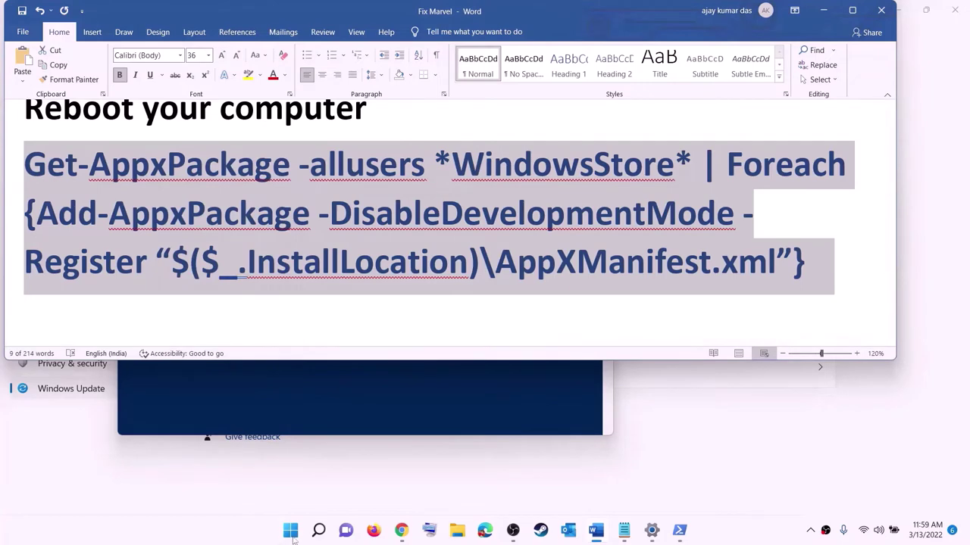
In Windows PowerShell as administrator, run Get-AppxPackage -allusers *WindowsStore* | Foreach {Add-AppxPackage -DisableDevelopmentMode -Register “$($_.InstallLocation)\AppXManifest.xml”}
click(292, 534)
text(powershell)
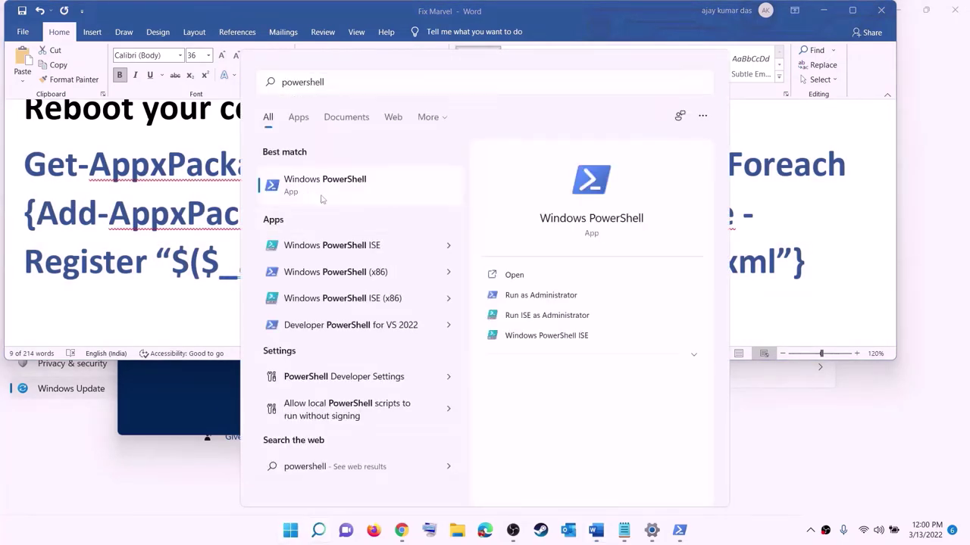
right_click(320, 198)
click(394, 211)
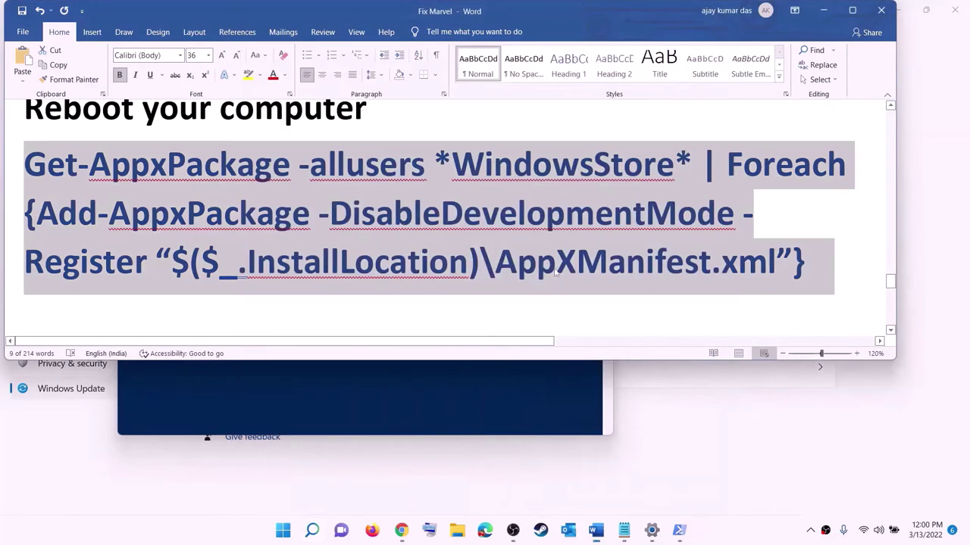
click(436, 363)
drag(364, 51, 459, 108)
key(ctrl+v)
key(Return)
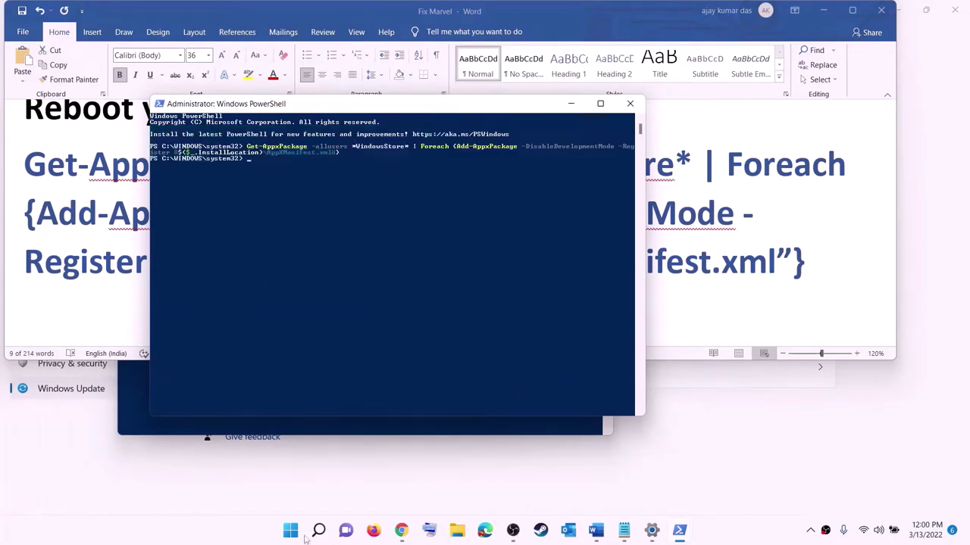
Open Microsoft Store maximized, search it for "xbox" and open the Xbox app's page
click(298, 537)
text(store)
click(303, 180)
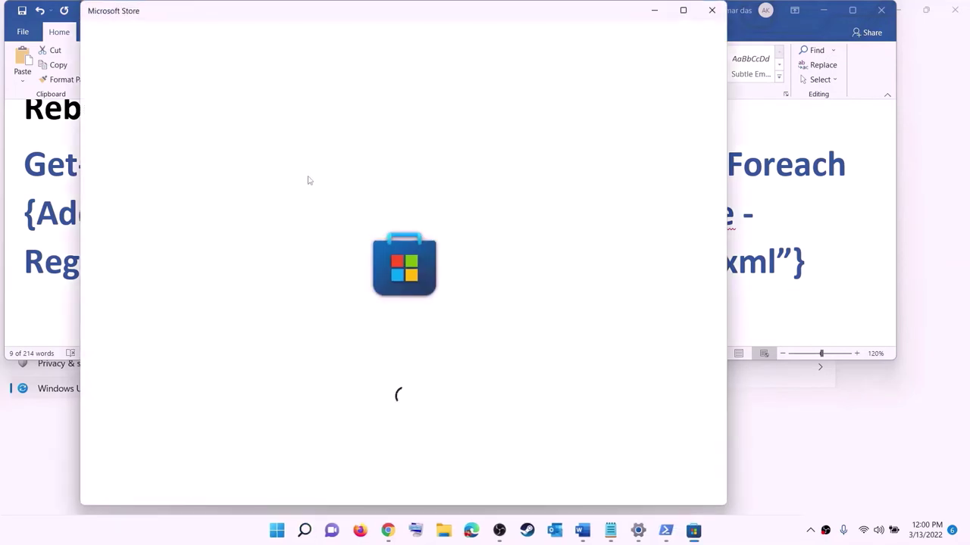
click(683, 10)
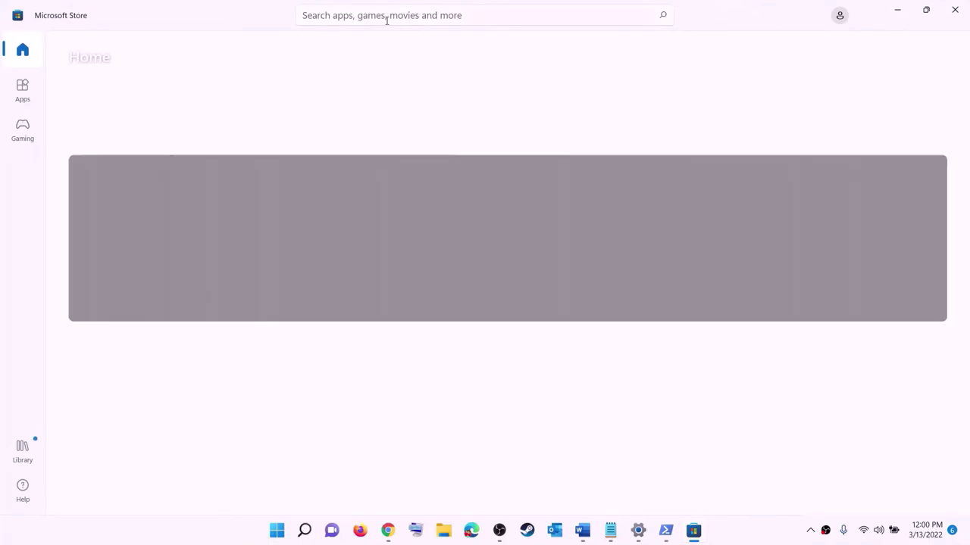
click(364, 15)
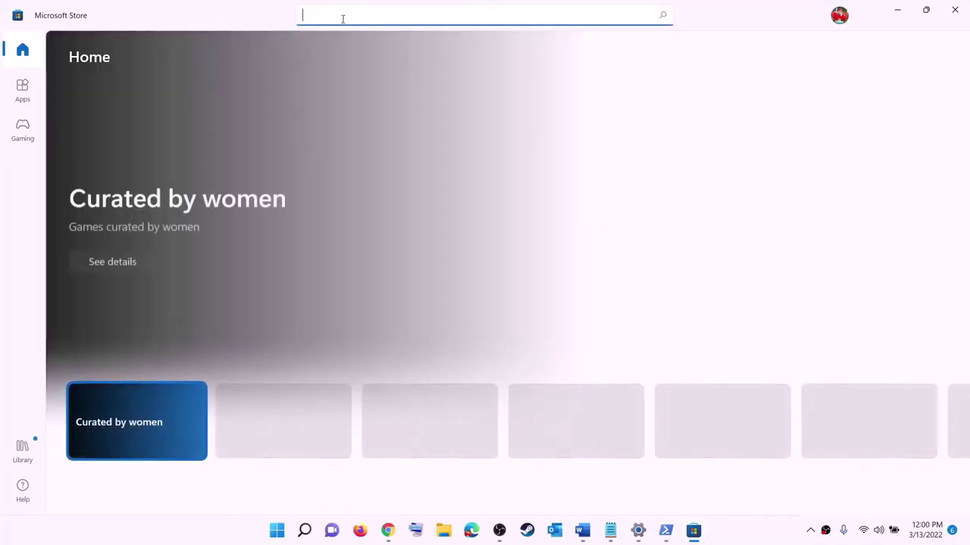
text(xbox)
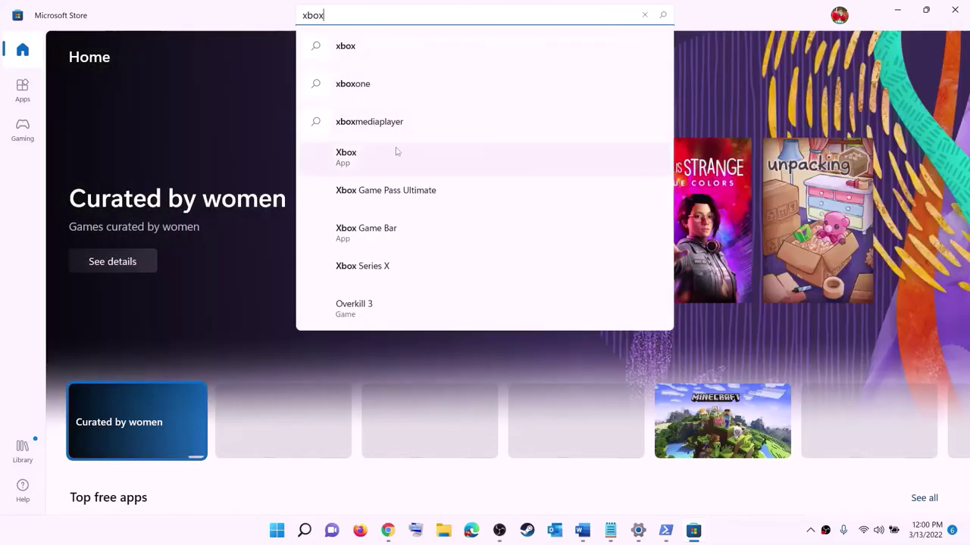
click(362, 159)
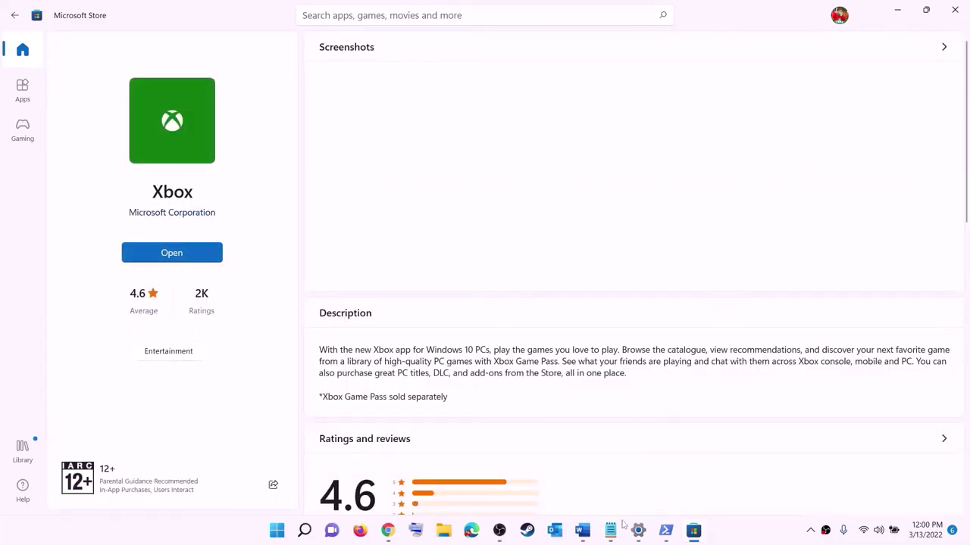
Switch to the Fix Marvel document in Word and read Step 12 on installing to the C drive or a different drive
click(583, 532)
scroll(297, 248, down, 5)
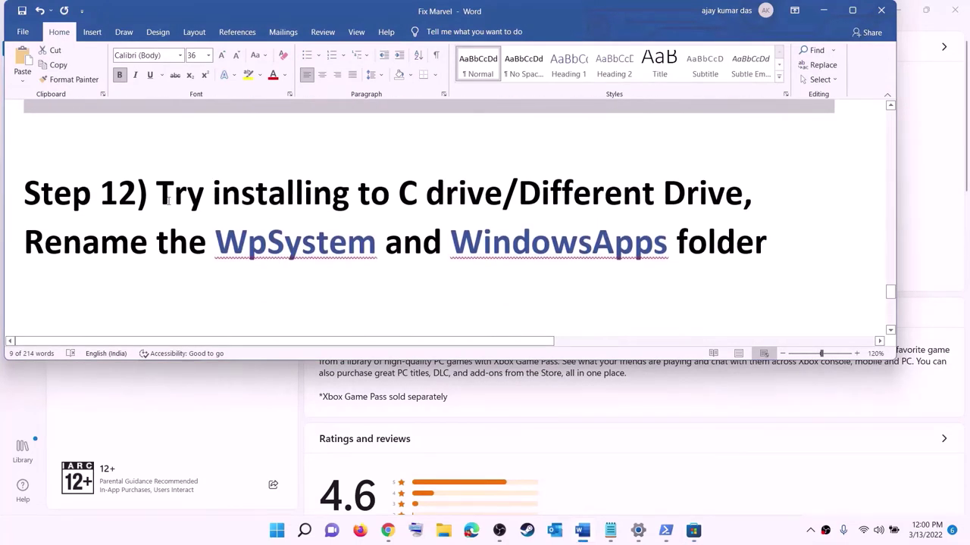
drag(137, 196, 584, 186)
click(424, 195)
drag(399, 196, 726, 195)
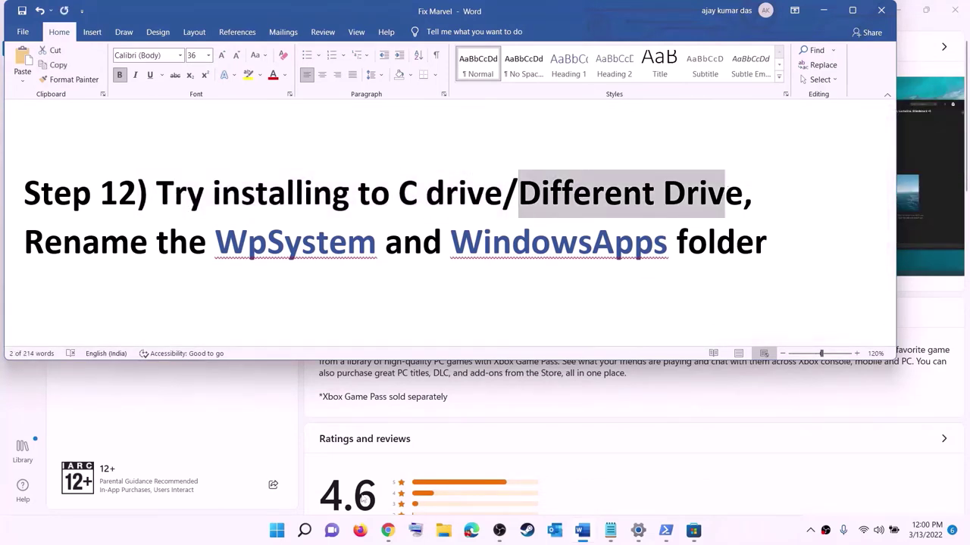
Open the Windows Settings page for where new content is saved, under the advanced storage settings of System
click(278, 531)
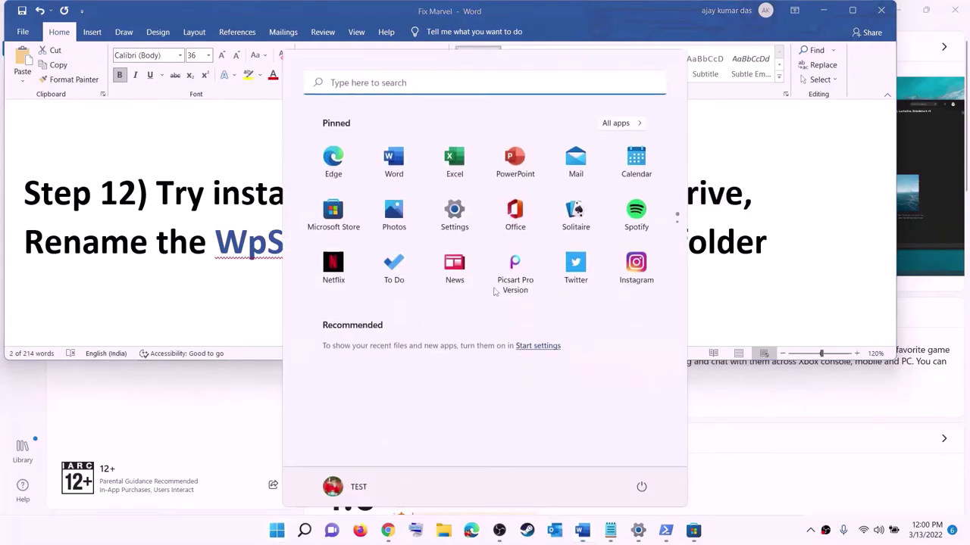
click(470, 223)
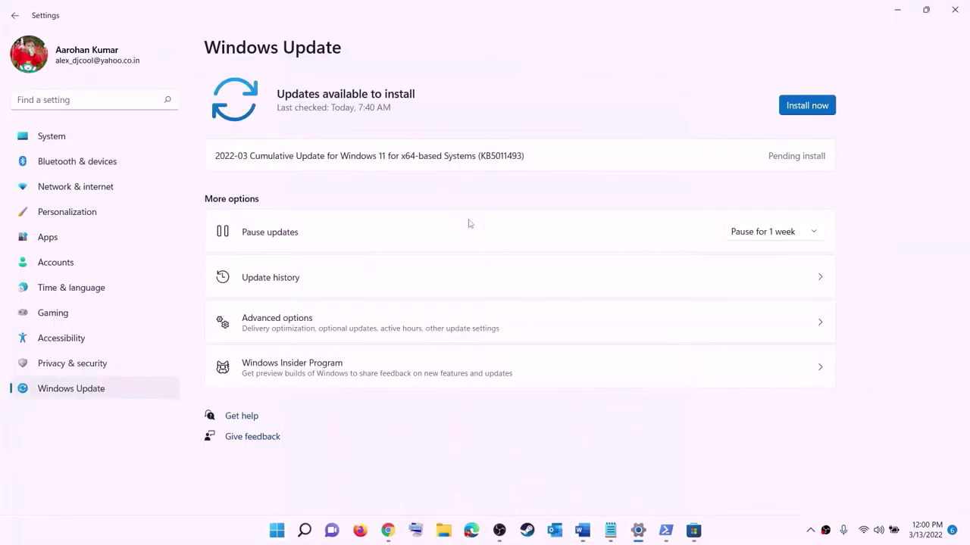
click(53, 139)
scroll(303, 315, down, 2)
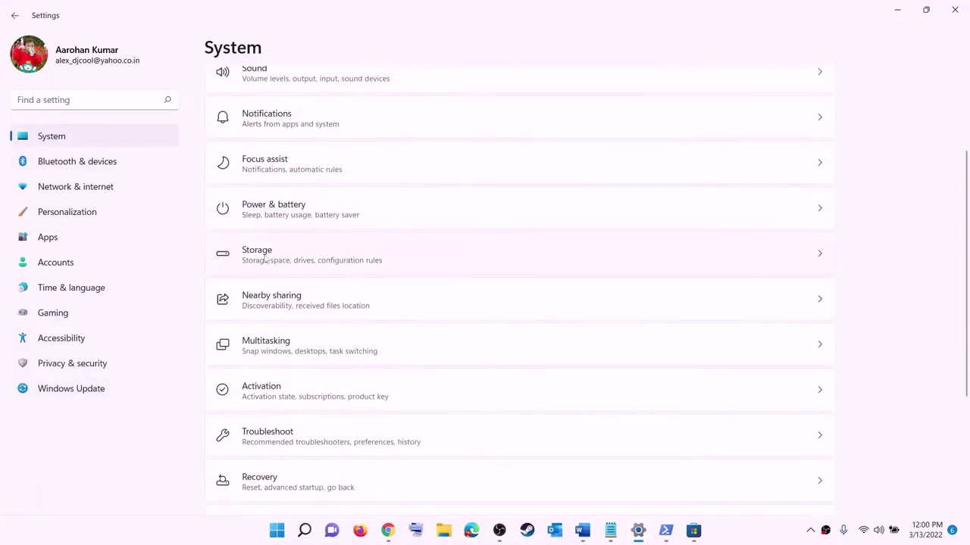
click(259, 258)
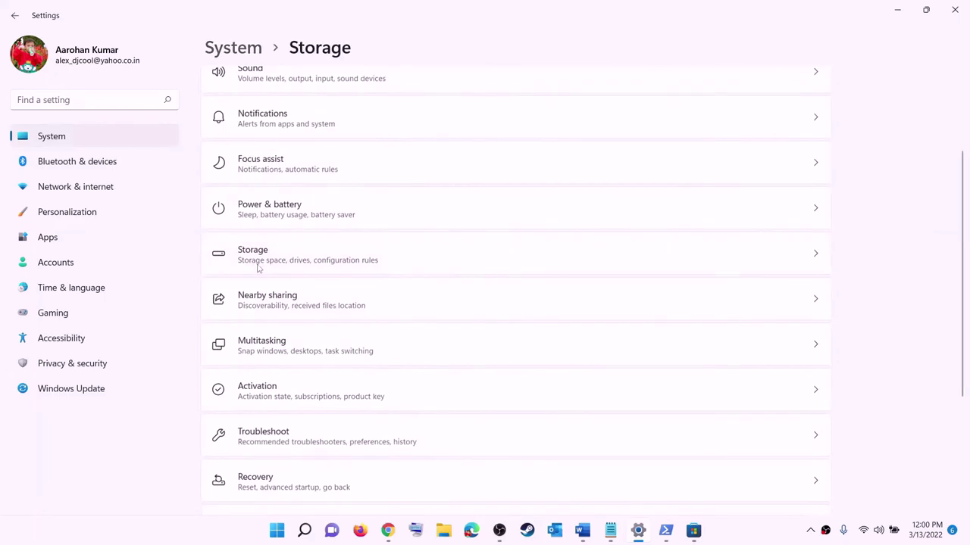
scroll(359, 356, down, 5)
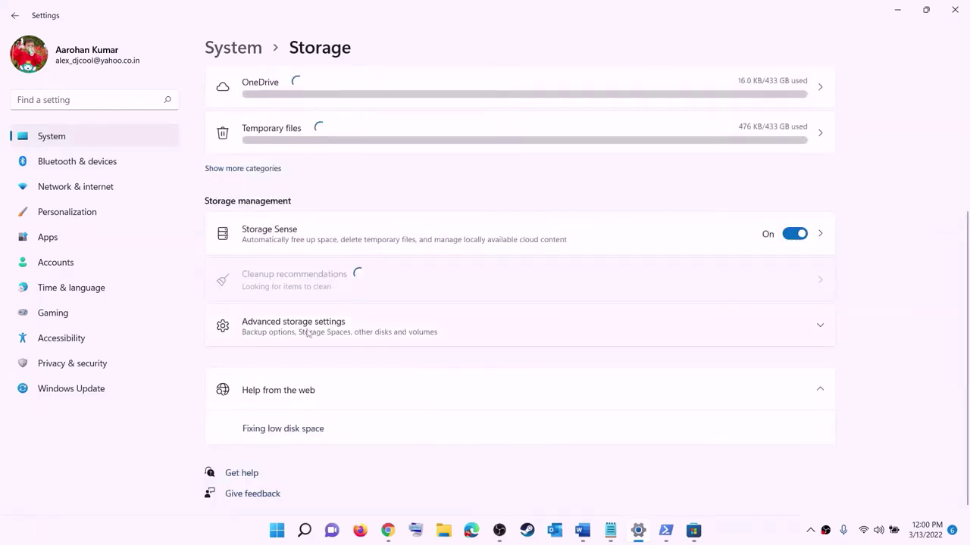
click(308, 334)
scroll(288, 273, down, 3)
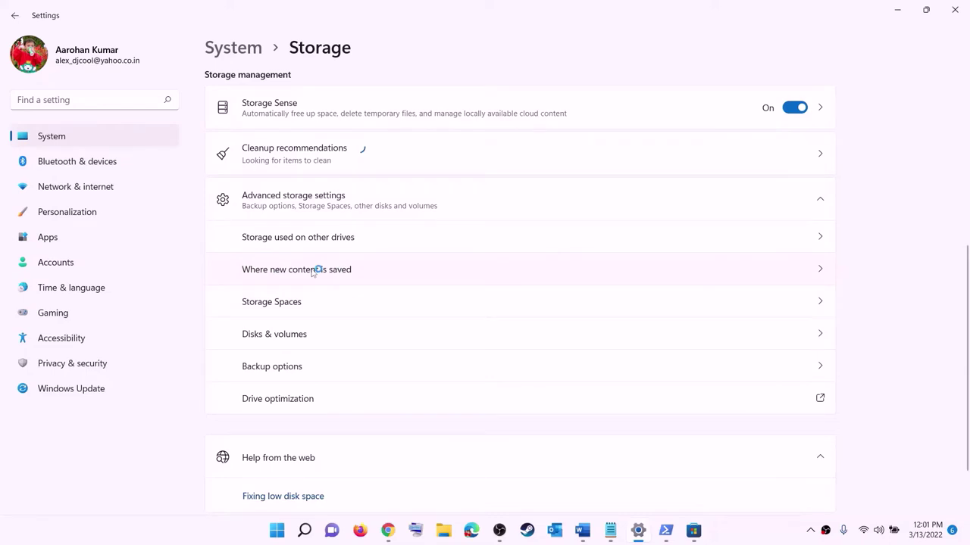
click(312, 271)
Examine which drives are available for saving new apps, then close Settings
click(300, 145)
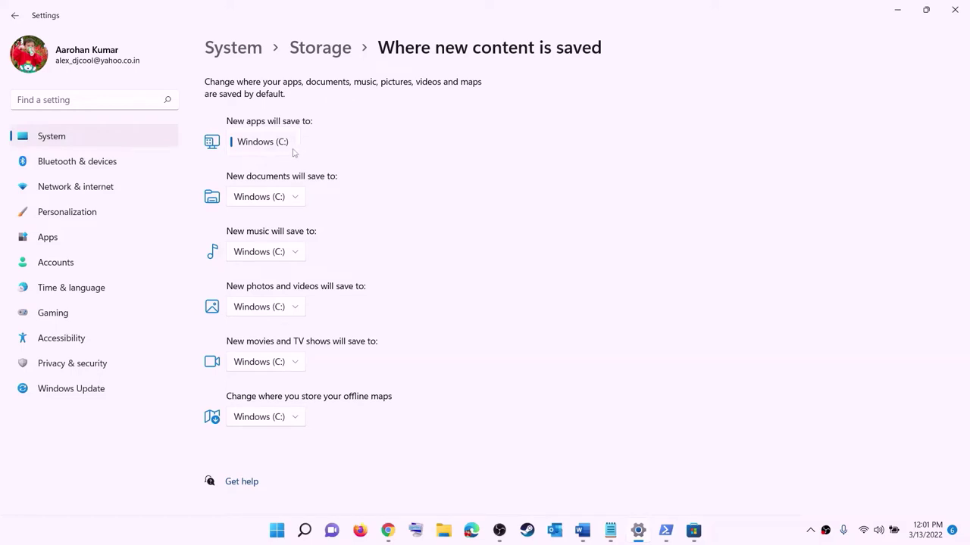
click(295, 152)
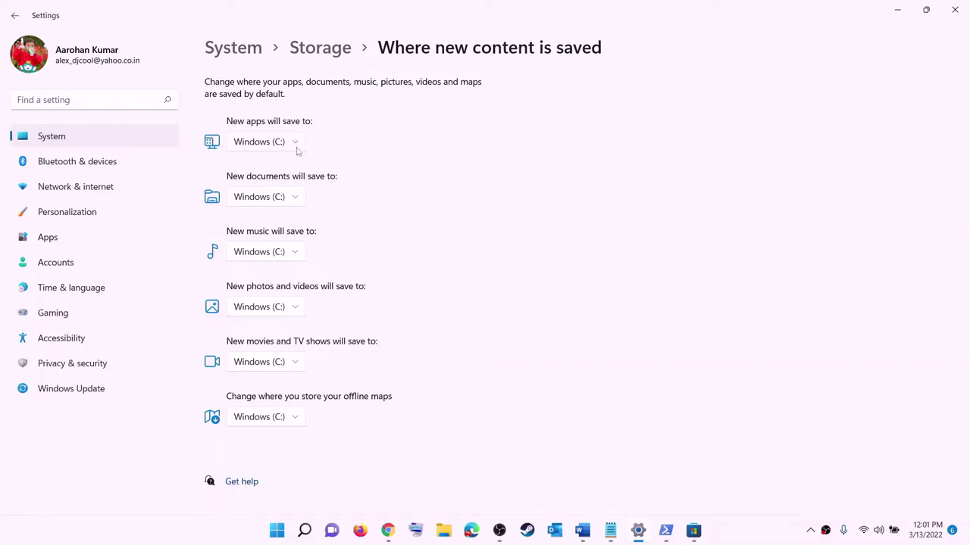
click(296, 145)
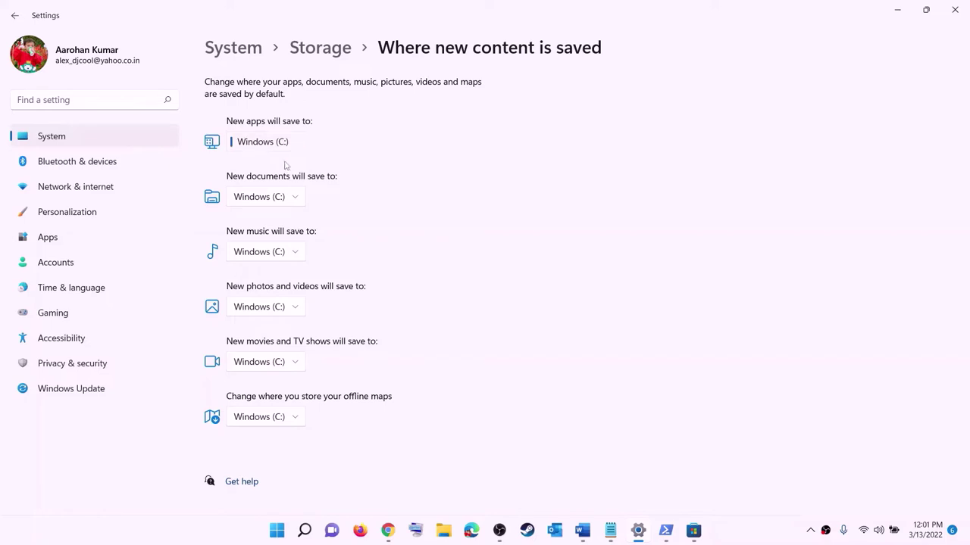
click(319, 154)
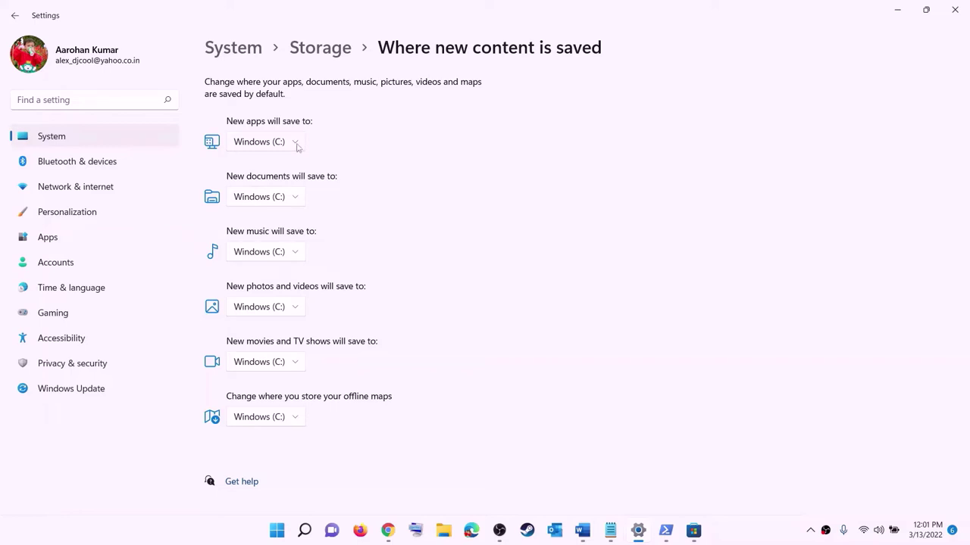
click(296, 147)
click(297, 148)
click(293, 146)
click(333, 148)
click(951, 12)
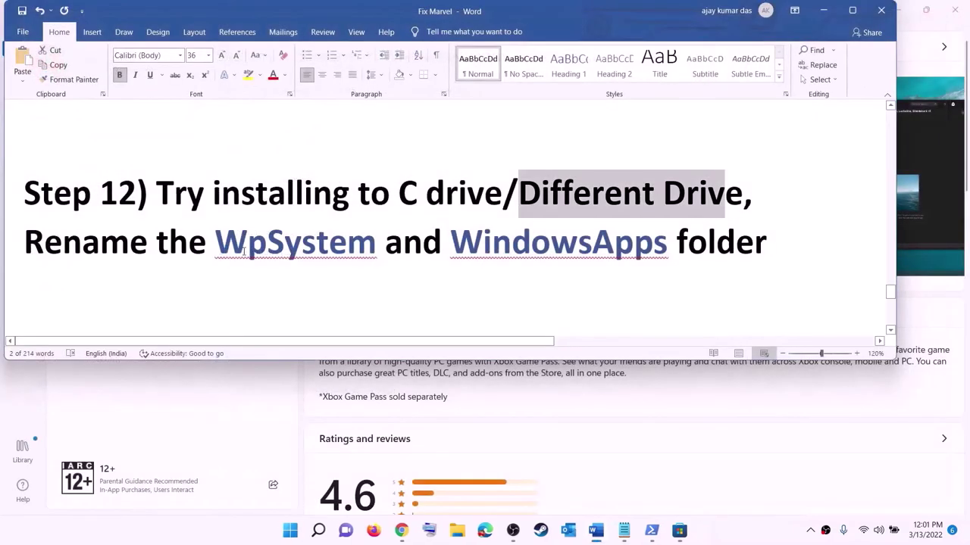
Highlight the Step 12 line about renaming the WpSystem and WindowsApps folders, and open New Volume (D:) in File Explorer
drag(25, 242, 766, 246)
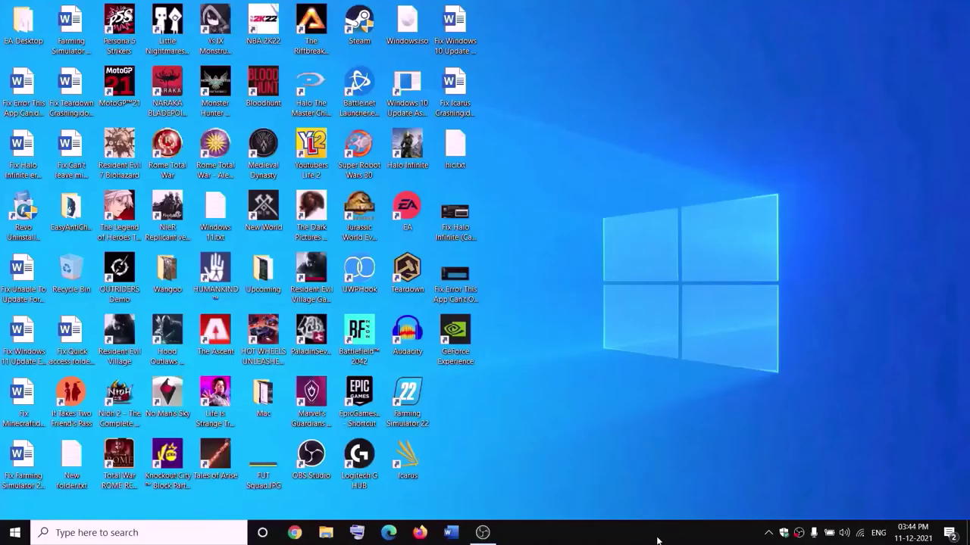
click(327, 532)
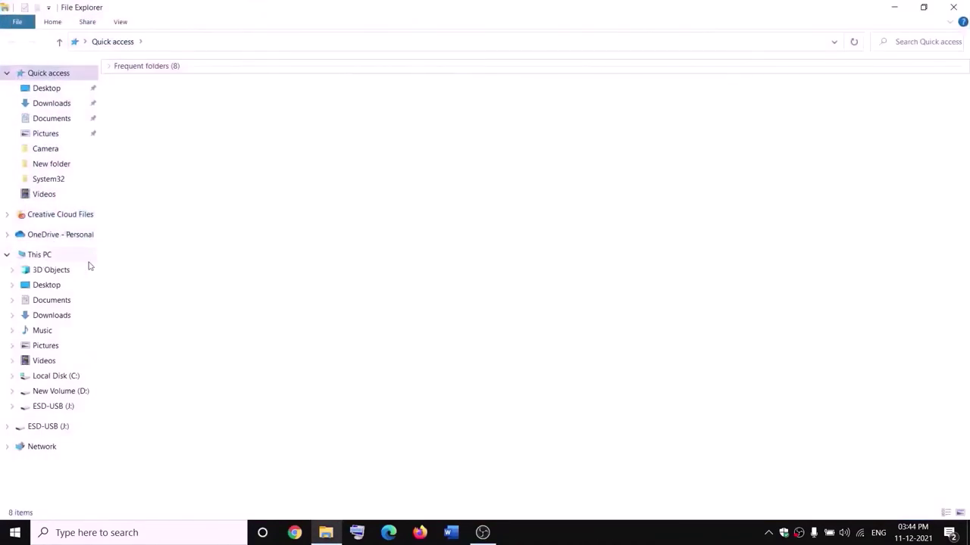
click(48, 259)
double_click(349, 192)
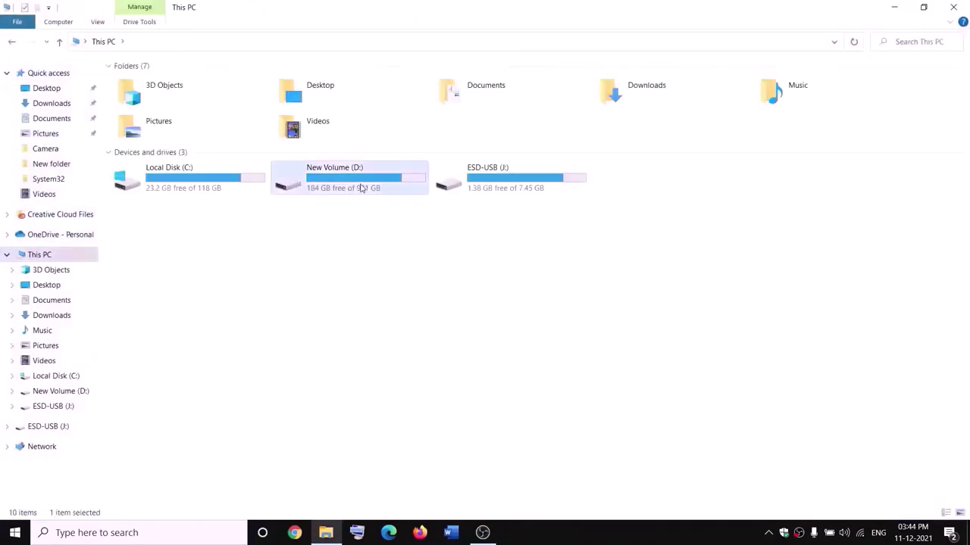
click(159, 357)
right_click(158, 360)
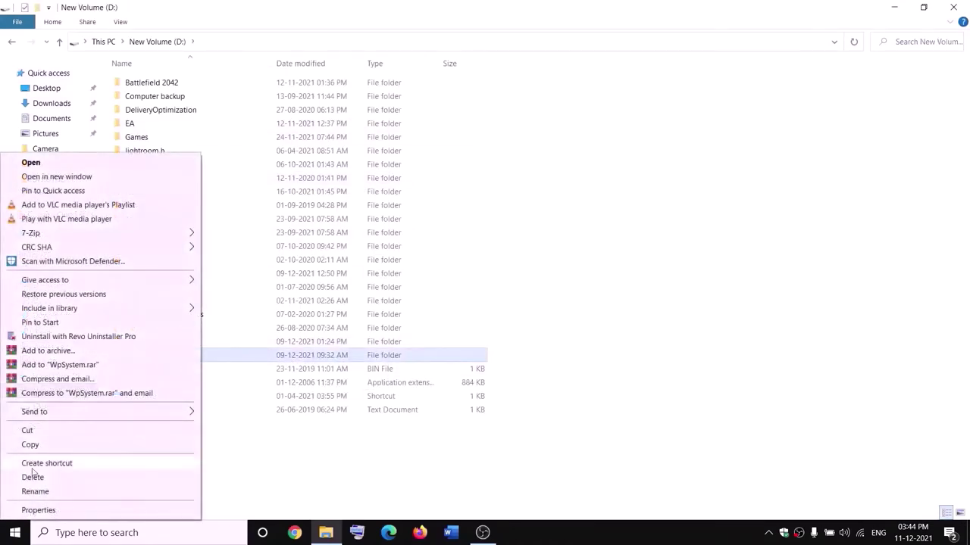
click(307, 460)
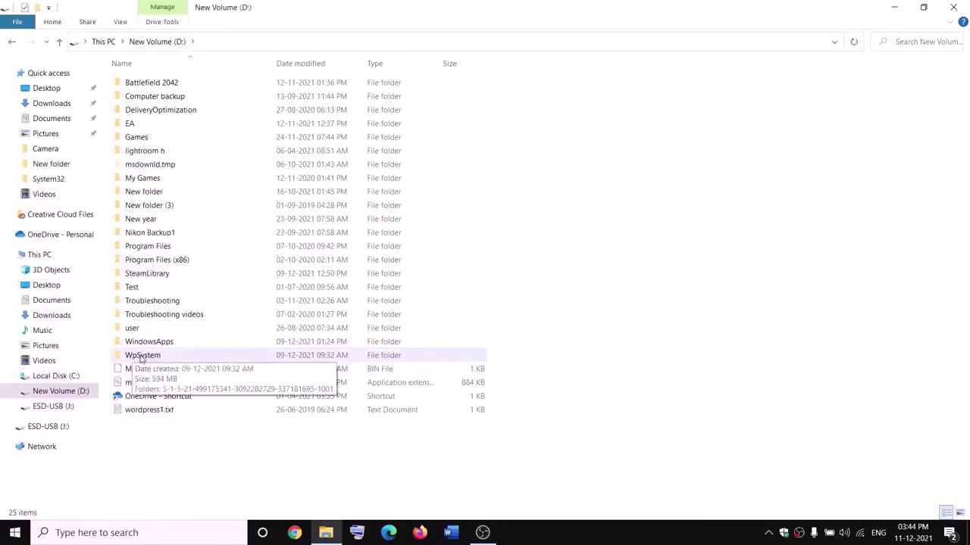
Open the advanced security settings of the WpSystem folder on drive D:
right_click(141, 357)
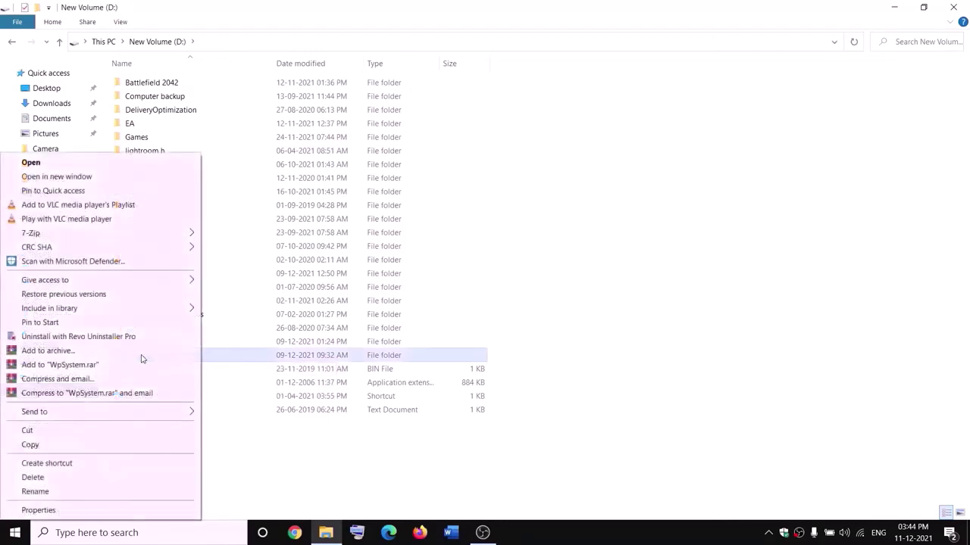
click(45, 509)
drag(286, 225, 415, 140)
click(360, 163)
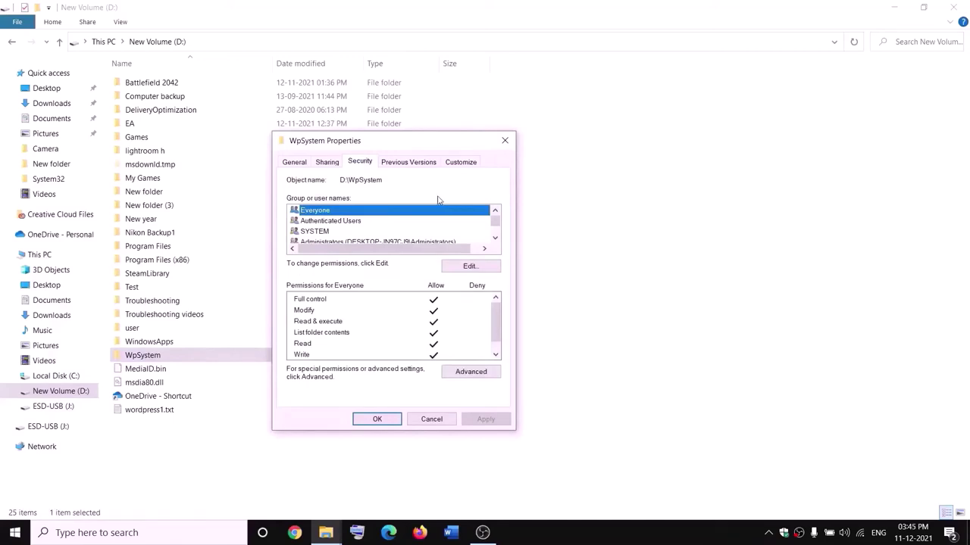
click(473, 373)
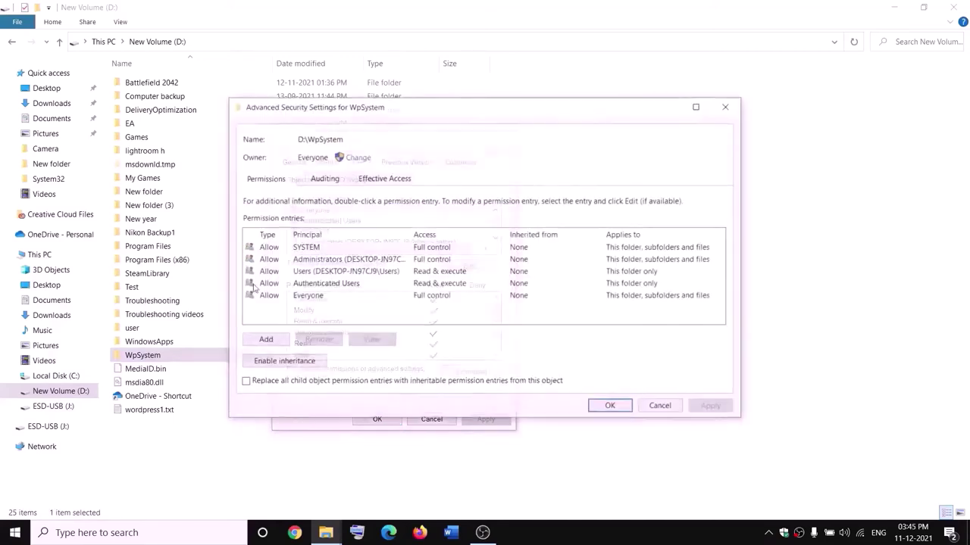
Choose Everyone as the owner of the WpSystem folder, checking the name before accepting it
click(358, 157)
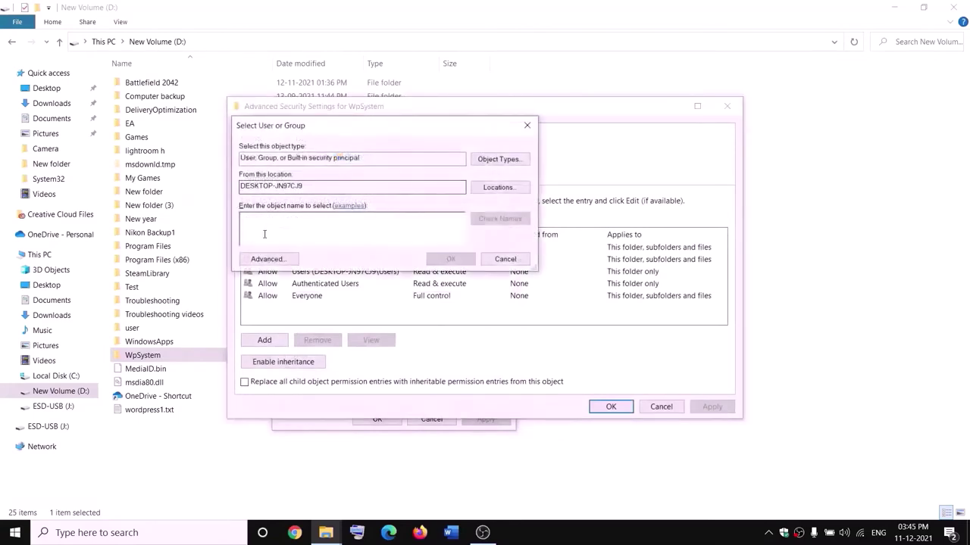
text(w)
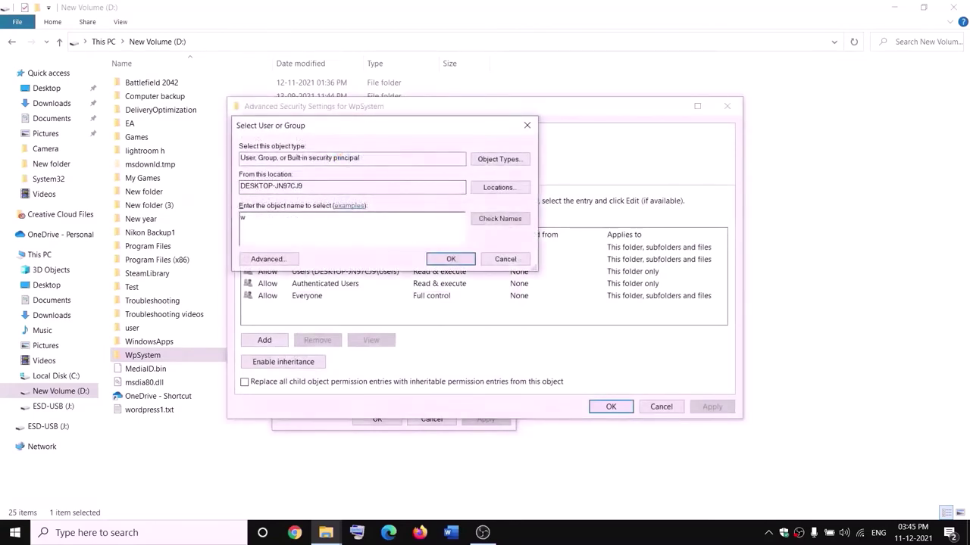
key(BackSpace)
text(everyone)
drag(289, 215, 240, 217)
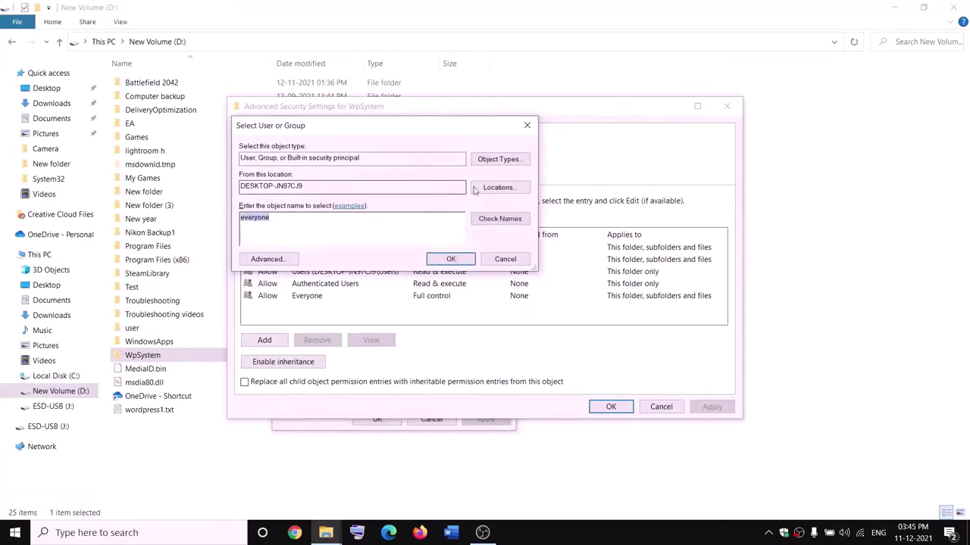
click(505, 220)
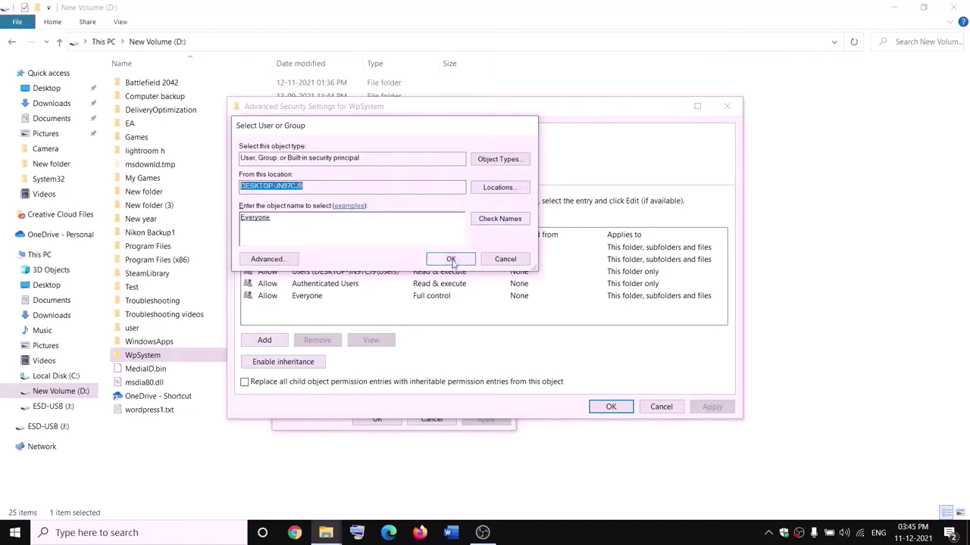
click(451, 260)
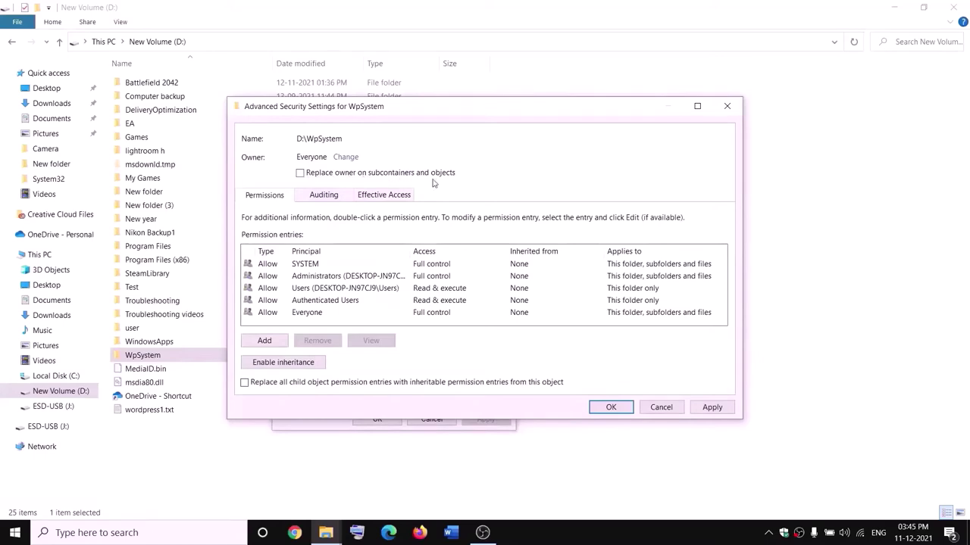
Apply the new owner to the WpSystem folder and its subcontainers and objects, accept the notice and close the folder's properties
click(712, 408)
click(610, 409)
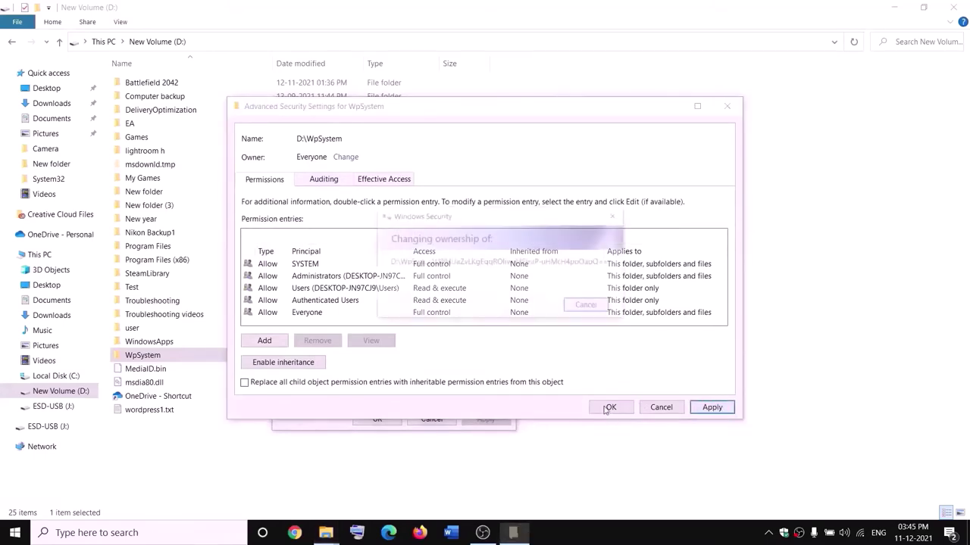
click(569, 324)
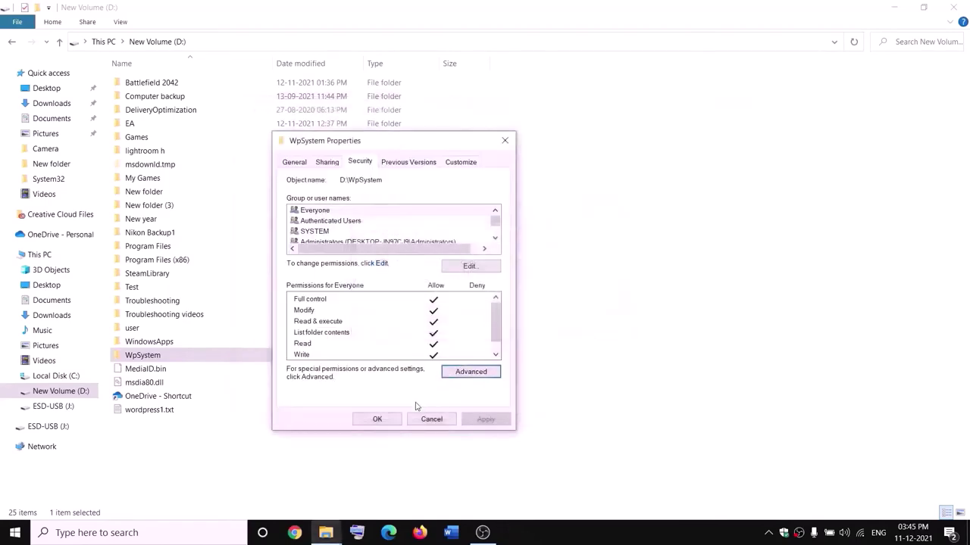
click(377, 419)
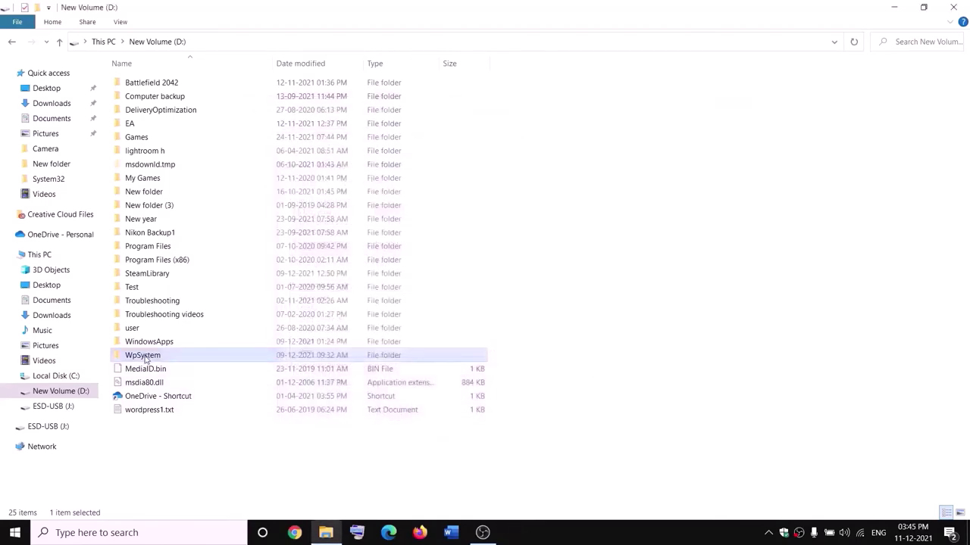
Reopen the properties of the WpSystem folder and go to its advanced security settings
right_click(147, 360)
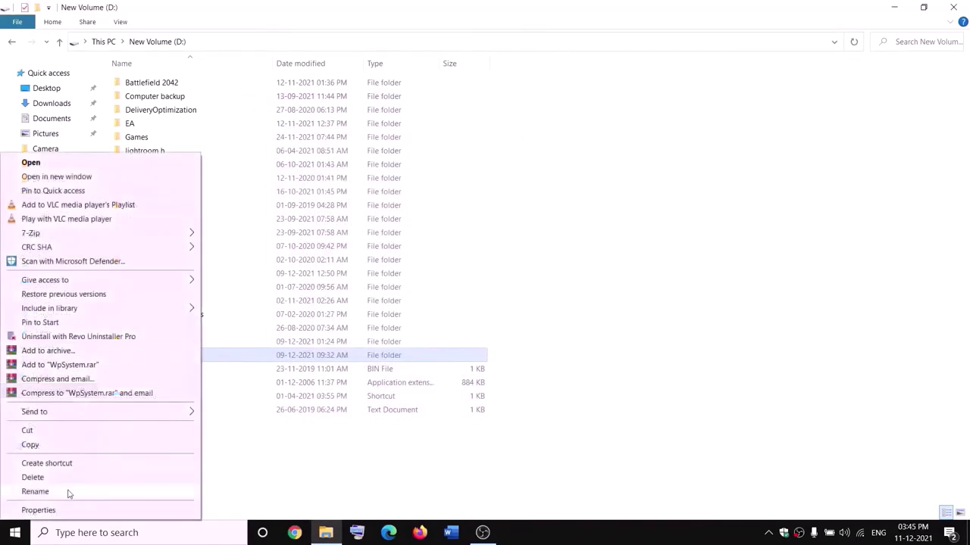
click(56, 509)
drag(261, 223, 328, 156)
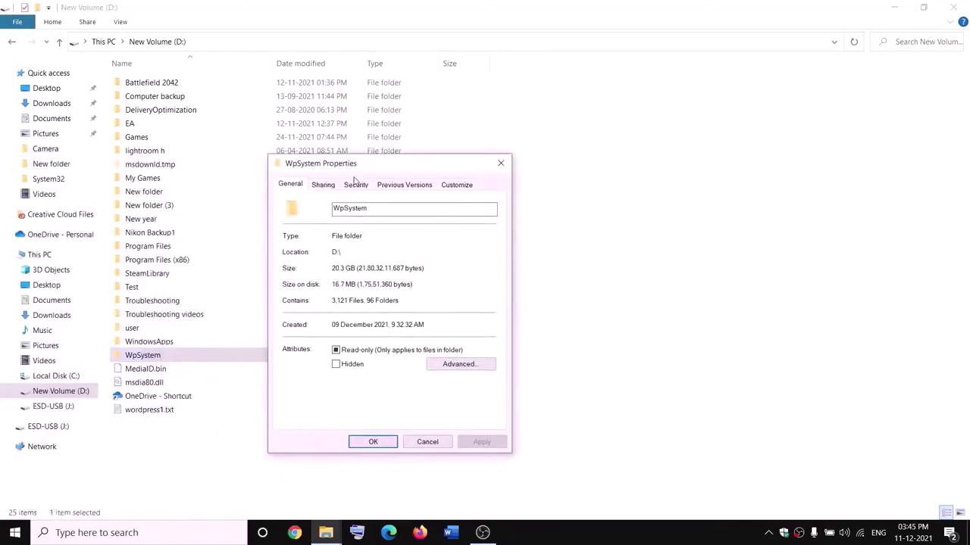
click(356, 184)
click(467, 395)
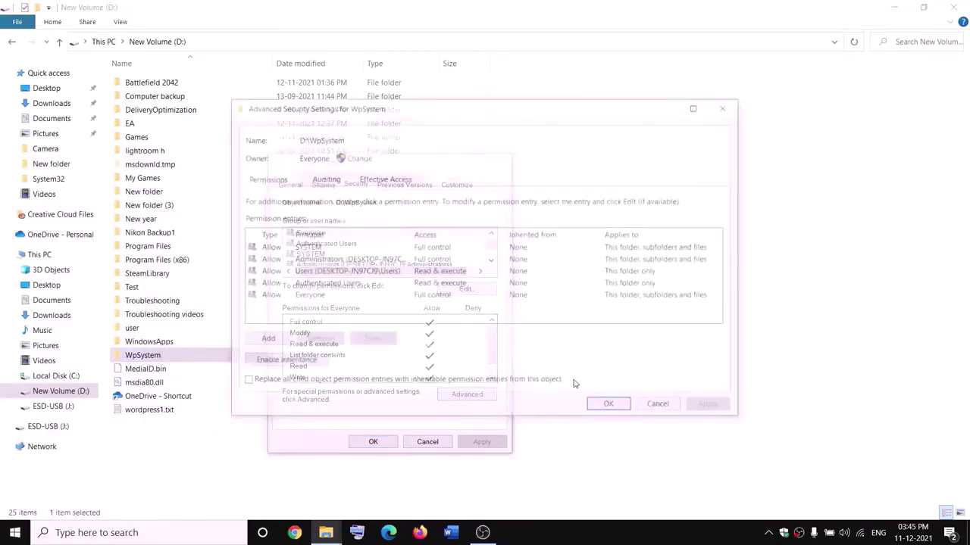
Add a permission entry to WpSystem with Everyone as its principal, checking the name before accepting it
click(264, 340)
click(271, 118)
text(everyone)
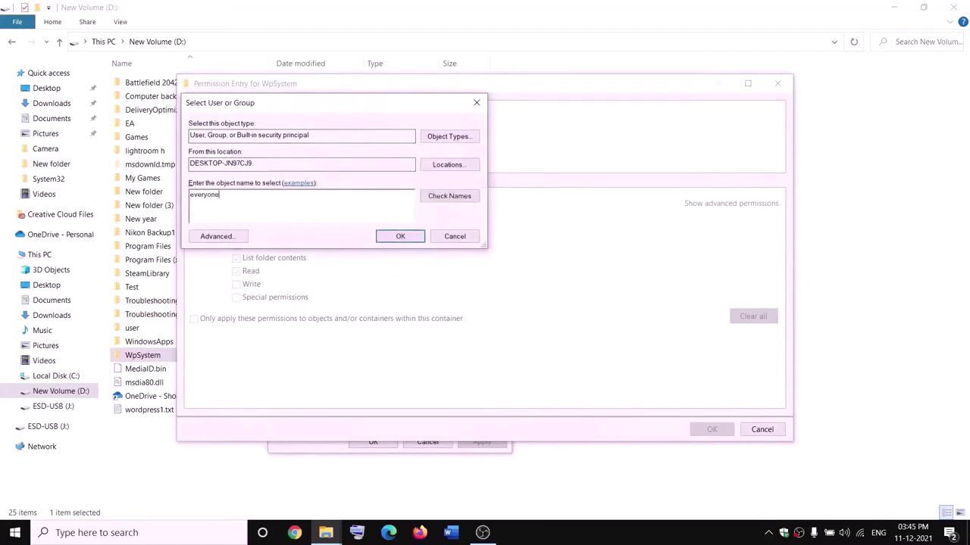
click(438, 195)
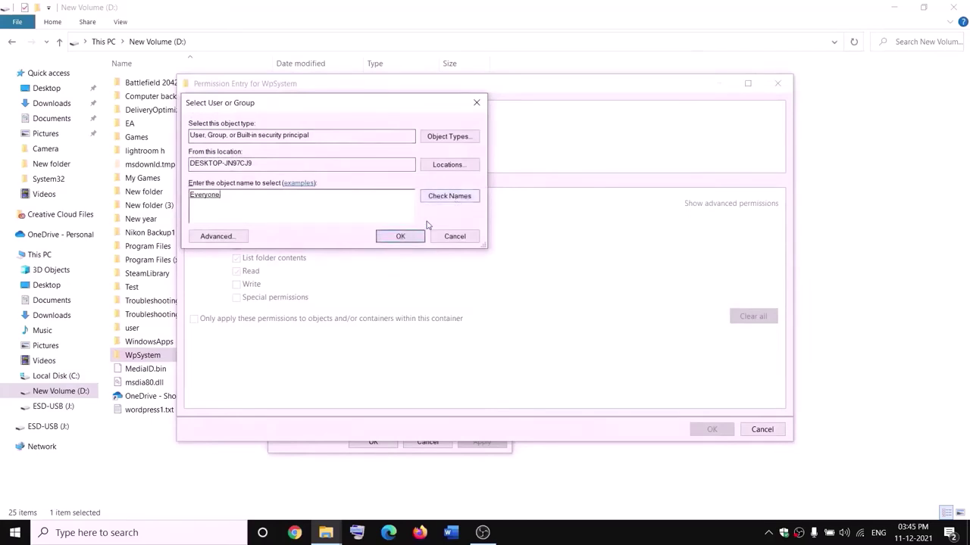
click(402, 236)
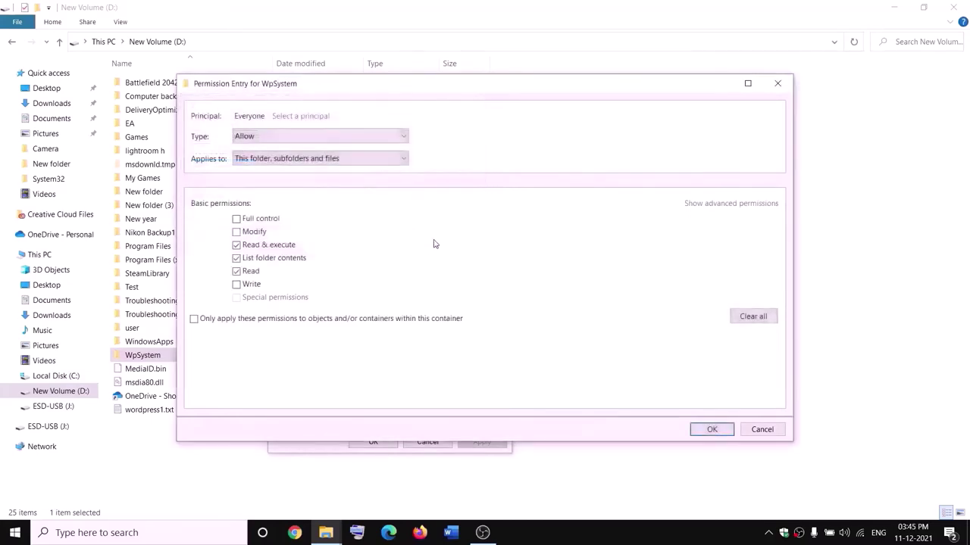
Give Everyone full control of the WpSystem folder, then accept the security settings and close its properties
click(236, 220)
click(712, 429)
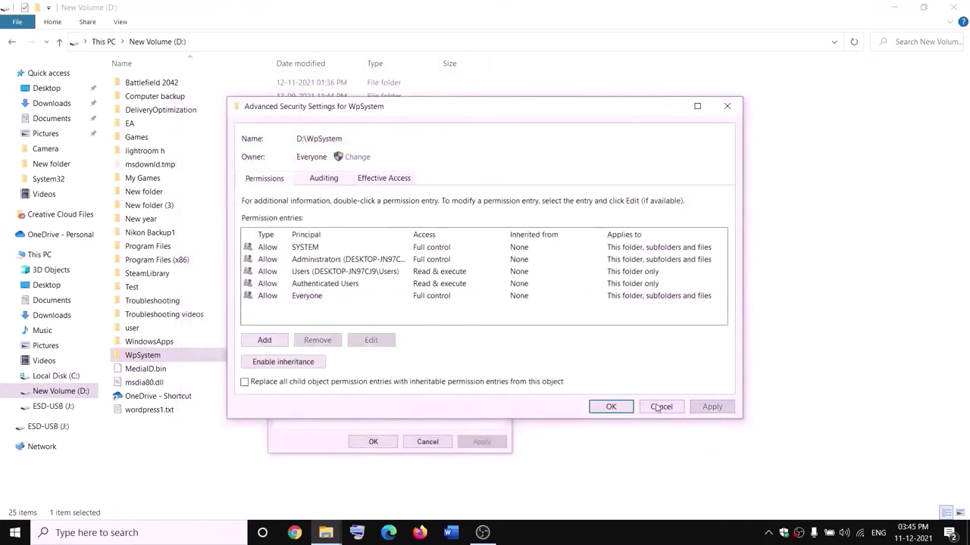
click(611, 407)
click(373, 442)
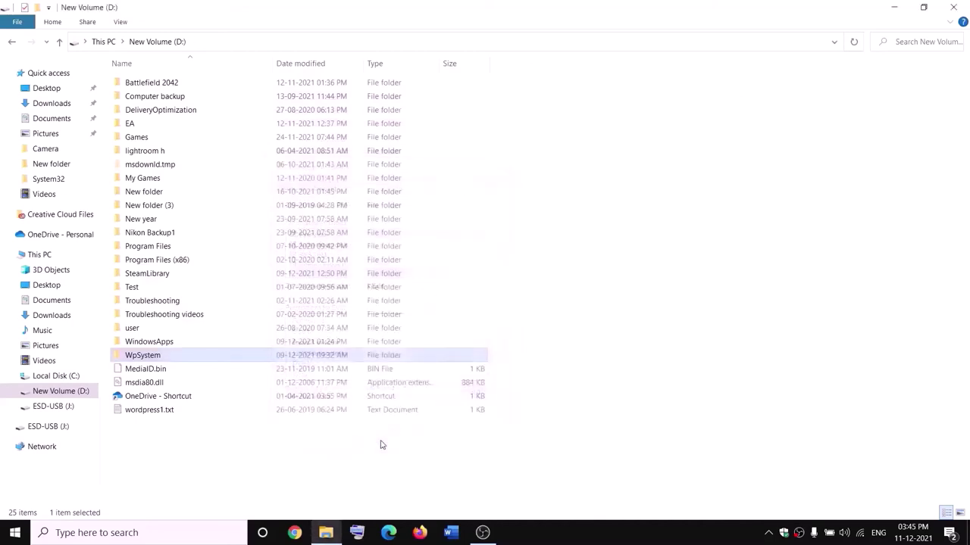
click(384, 444)
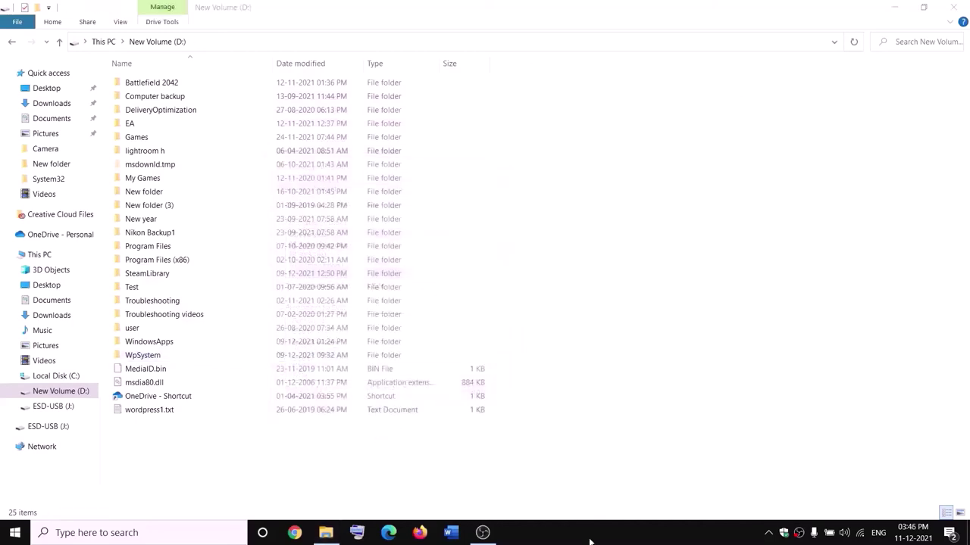
Rename the WpSystem folder as WpSystem.old
right_click(140, 360)
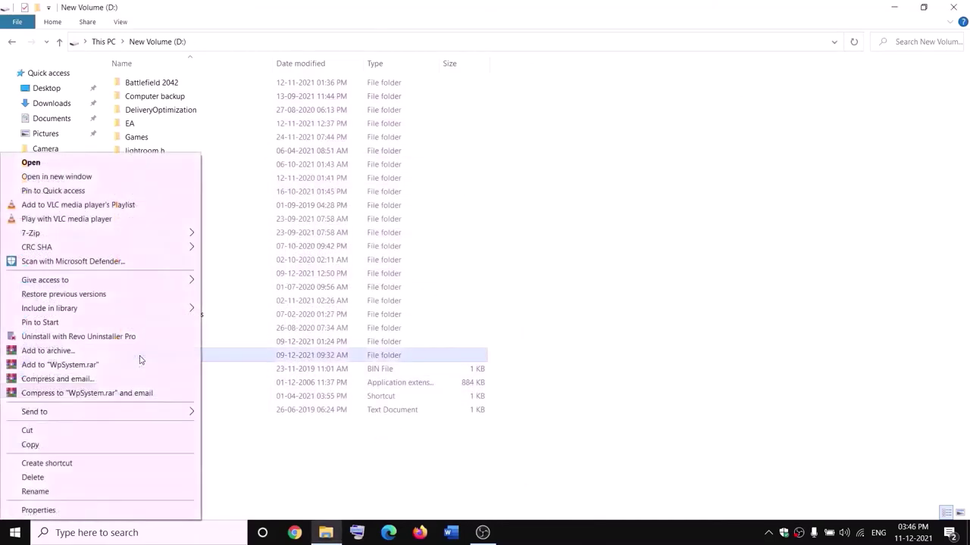
click(38, 494)
key(End)
text(.old)
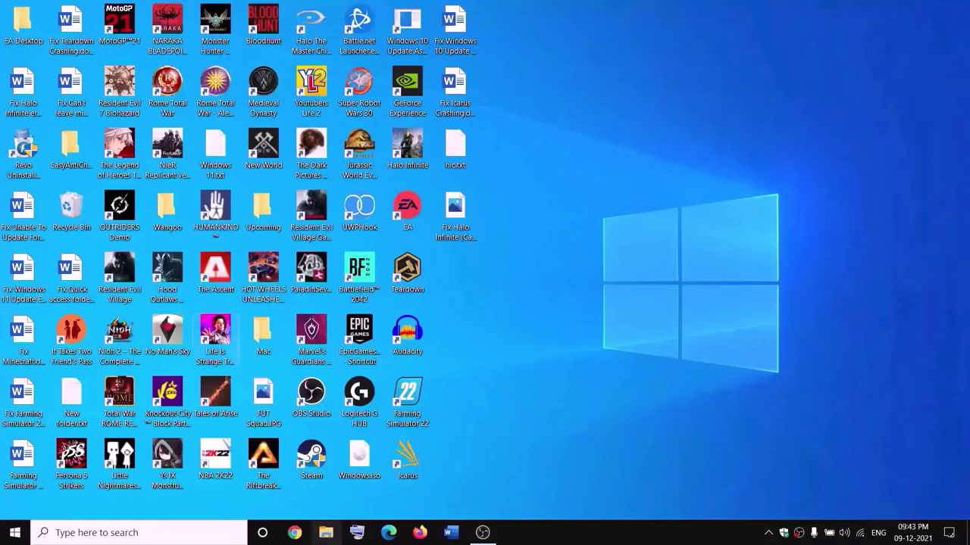
Open New Volume (D:) in a new File Explorer window
key(super+e)
click(24, 254)
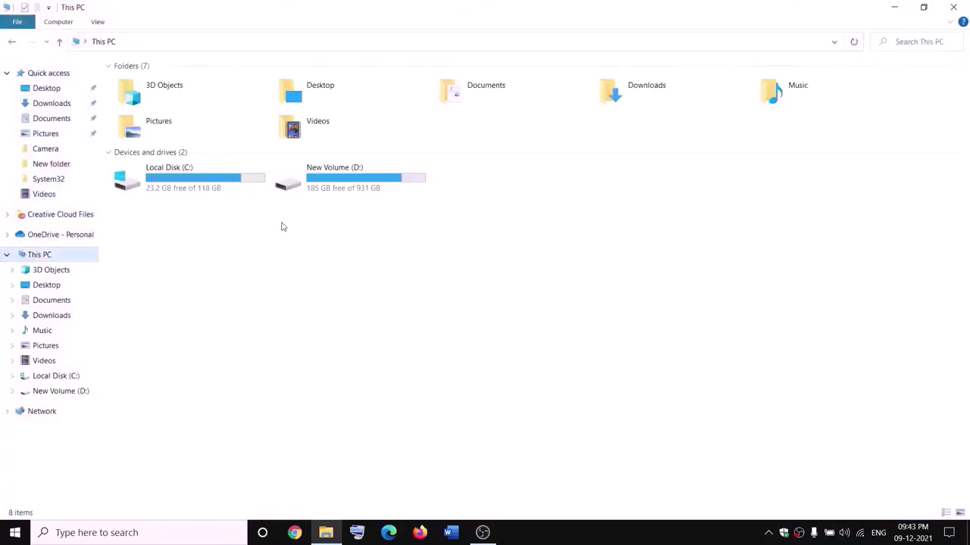
double_click(347, 182)
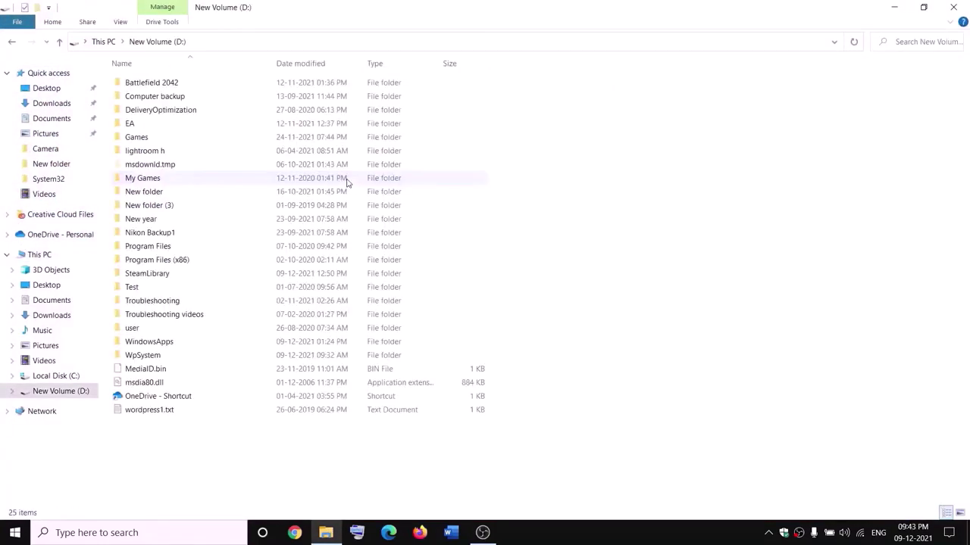
Open the advanced security settings of the WindowsApps folder on drive D:
click(172, 341)
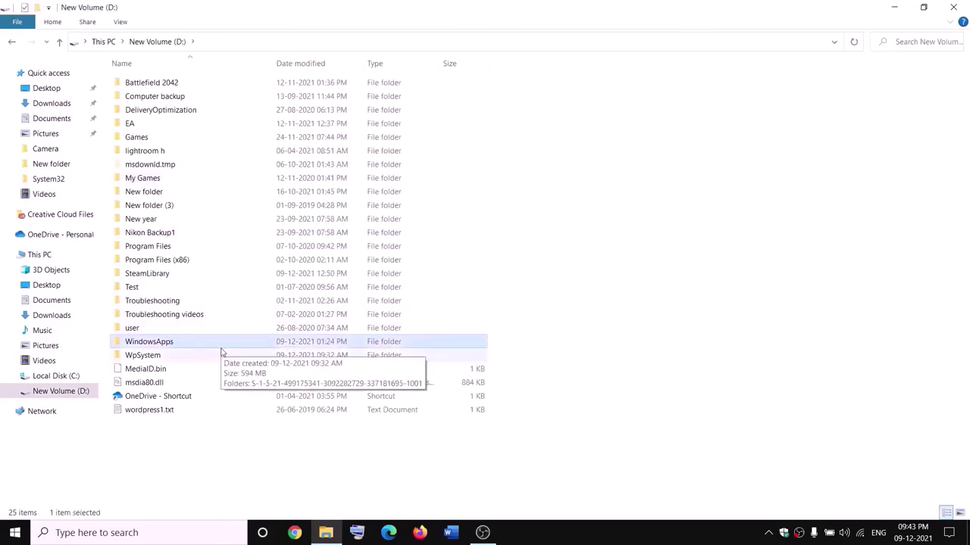
right_click(183, 348)
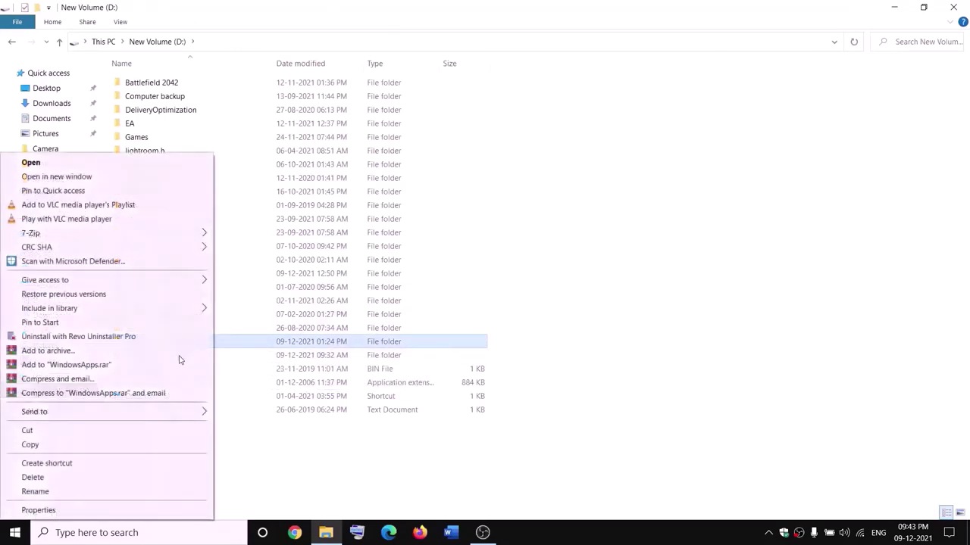
click(39, 511)
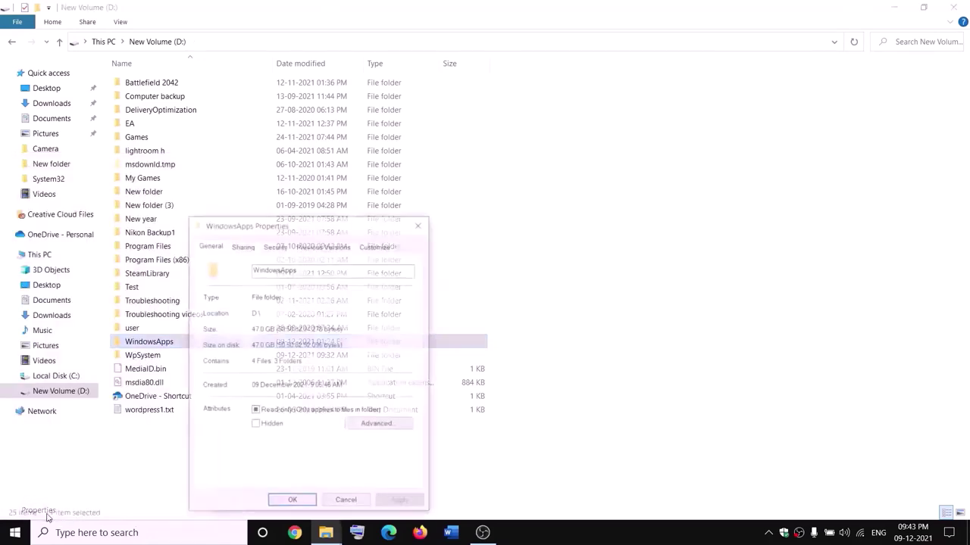
click(274, 246)
click(383, 455)
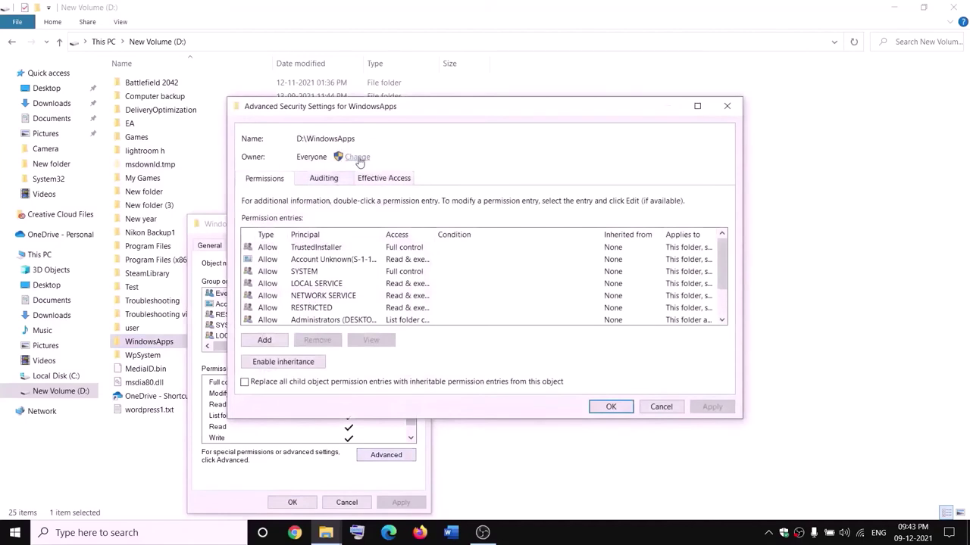
Choose Everyone as the owner of the WindowsApps folder, checking the name before accepting it
click(358, 158)
text(every)
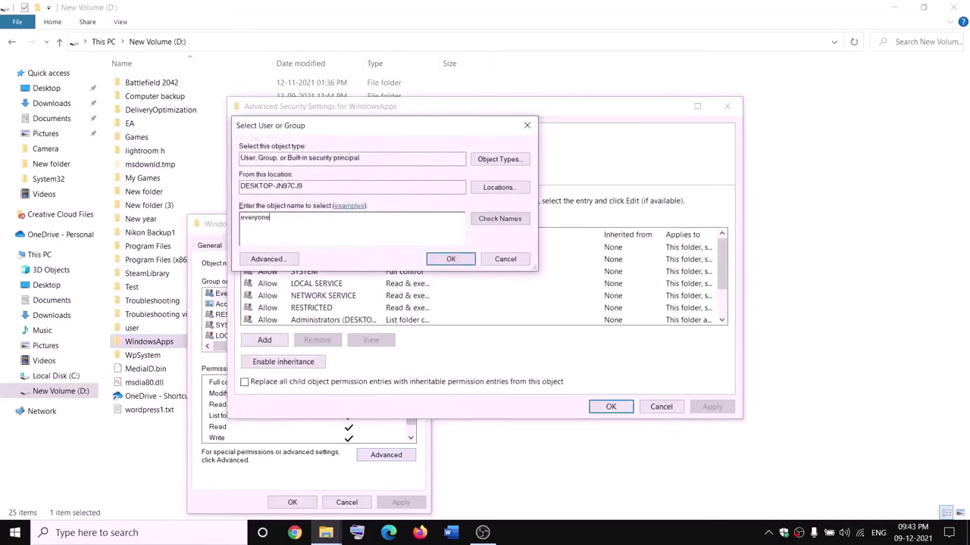
text(one)
click(500, 218)
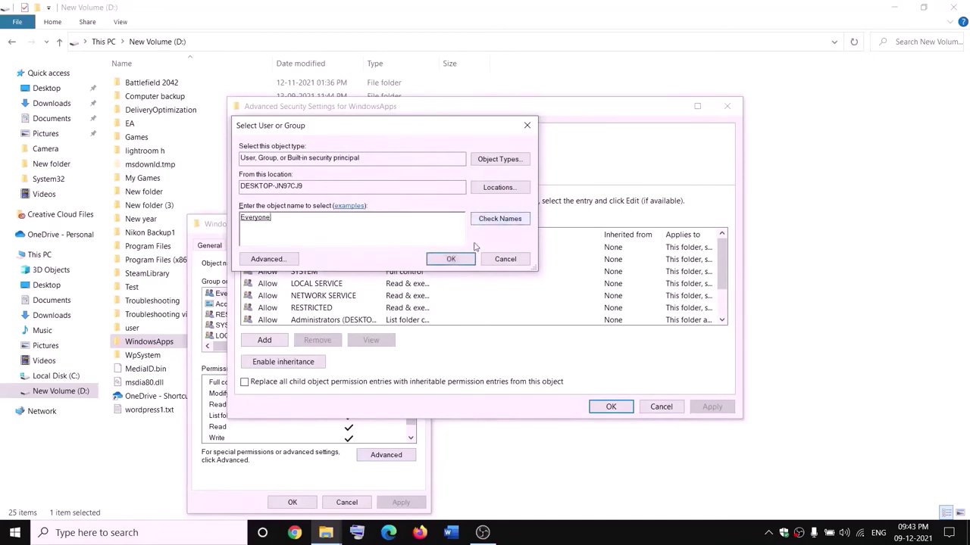
click(450, 259)
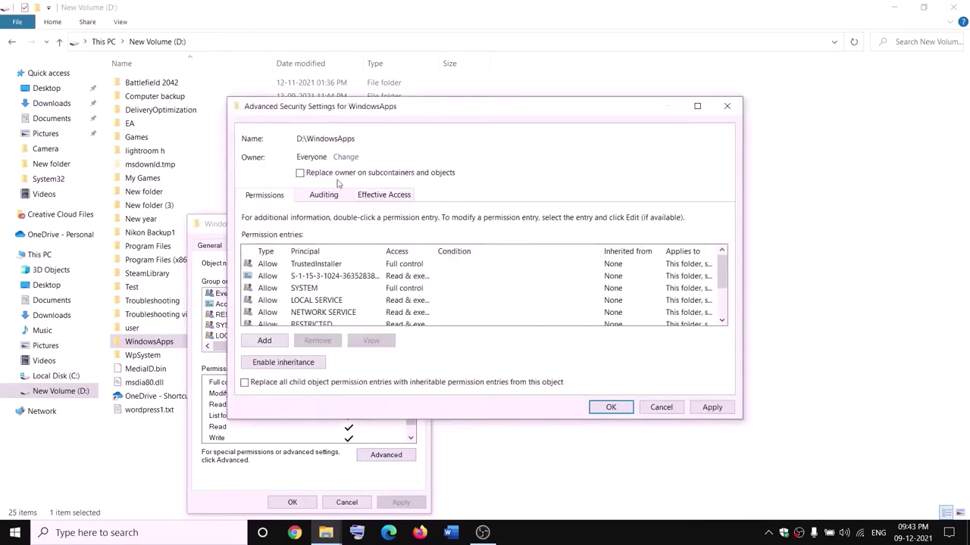
Replace the owner on WindowsApps' subcontainers and objects, apply the ownership change and close the folder's properties
click(301, 174)
click(712, 408)
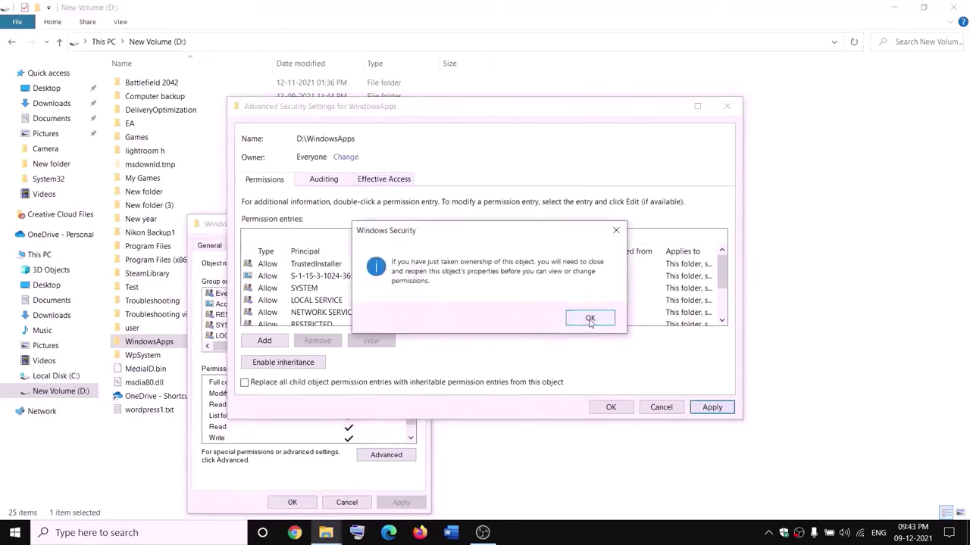
click(590, 319)
click(610, 408)
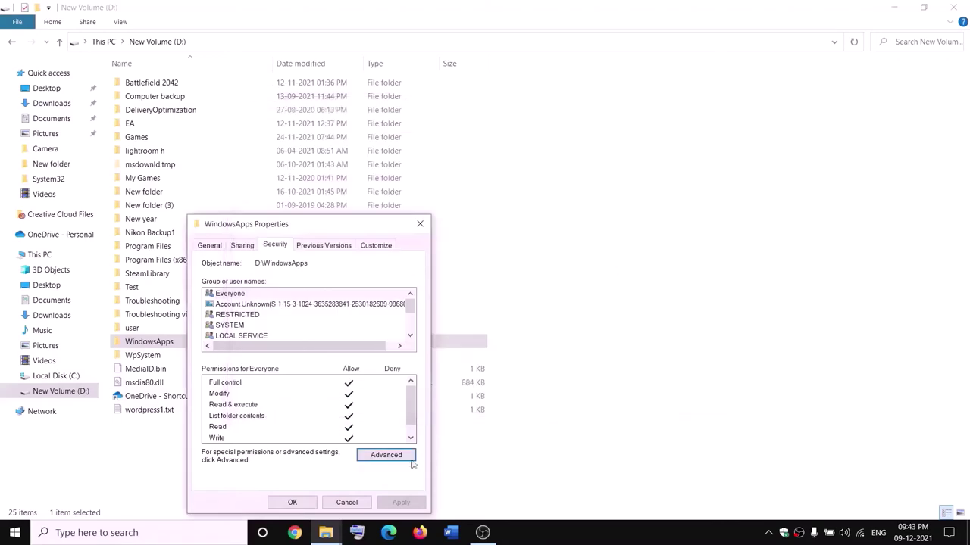
click(292, 503)
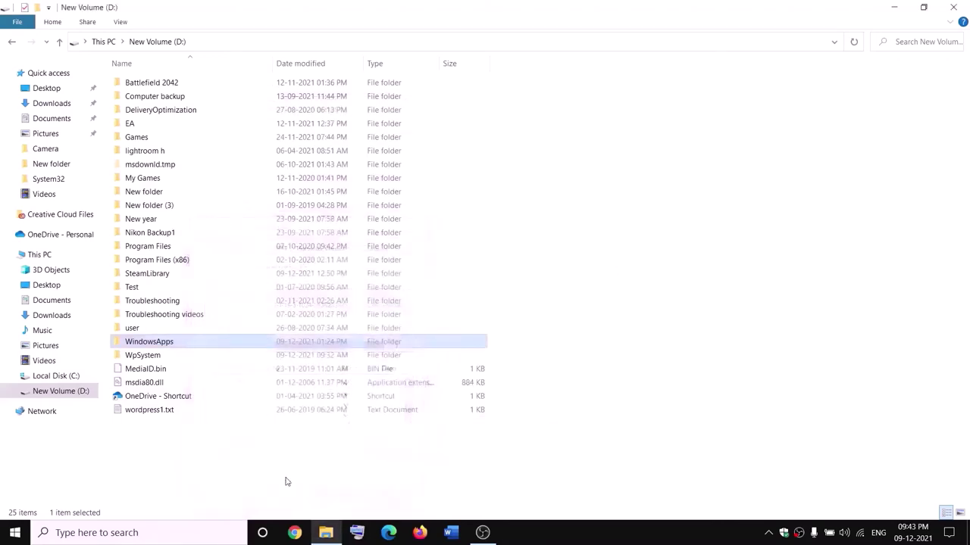
Reopen the properties of the WindowsApps folder and go to its advanced security settings
right_click(183, 346)
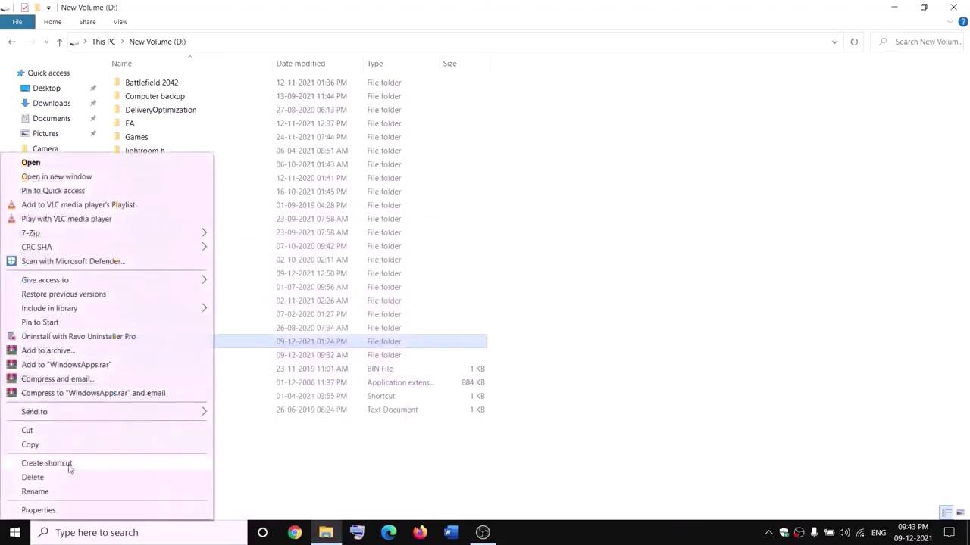
click(38, 511)
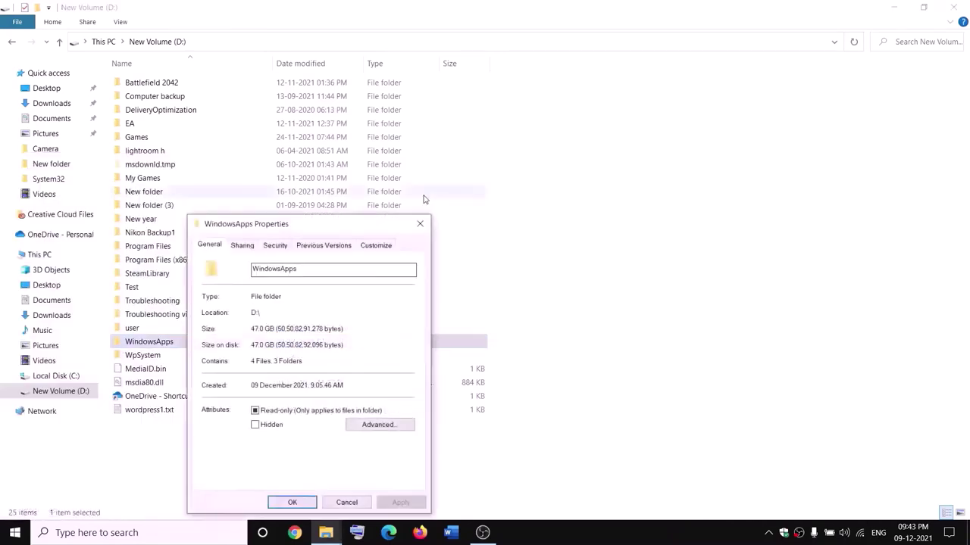
click(287, 249)
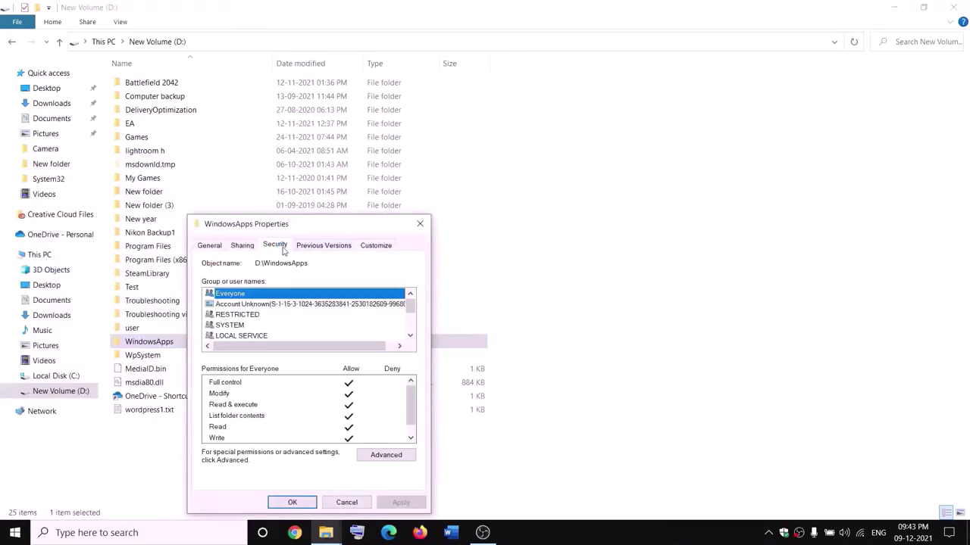
click(387, 455)
Add a permission entry to WindowsApps with Everyone as its principal, checking the name before accepting it
click(265, 340)
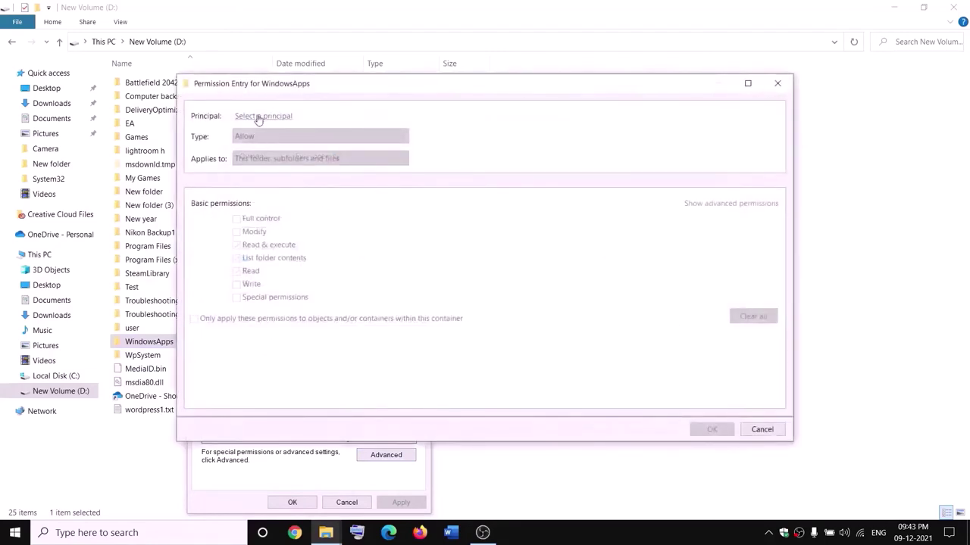
click(258, 117)
text(everyone)
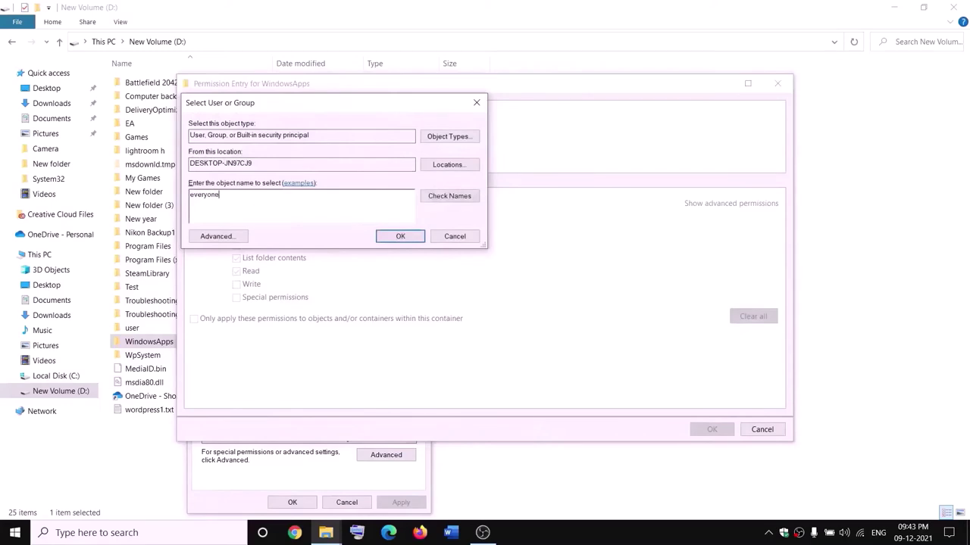
click(470, 196)
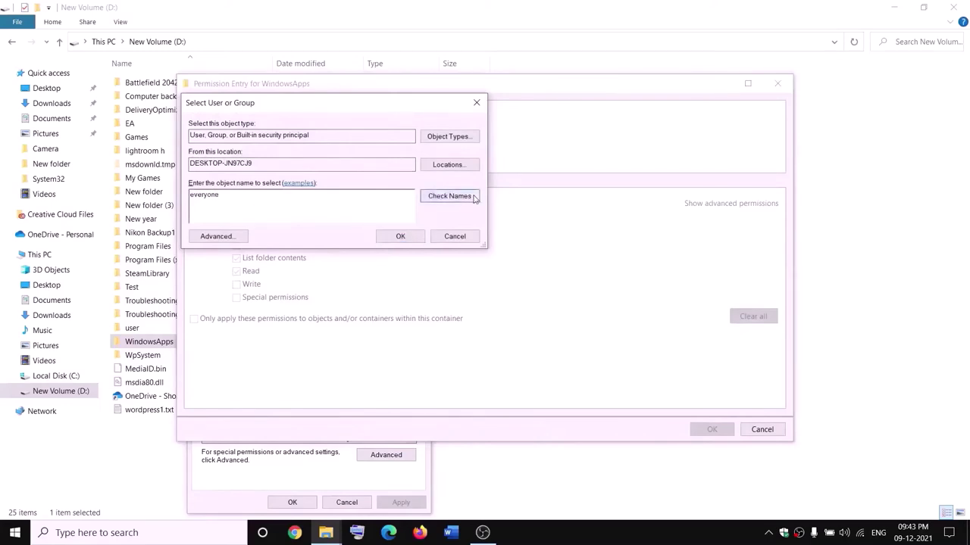
click(400, 237)
Give Everyone full control of the WindowsApps folder, then apply and accept the advanced security settings
click(236, 219)
click(713, 429)
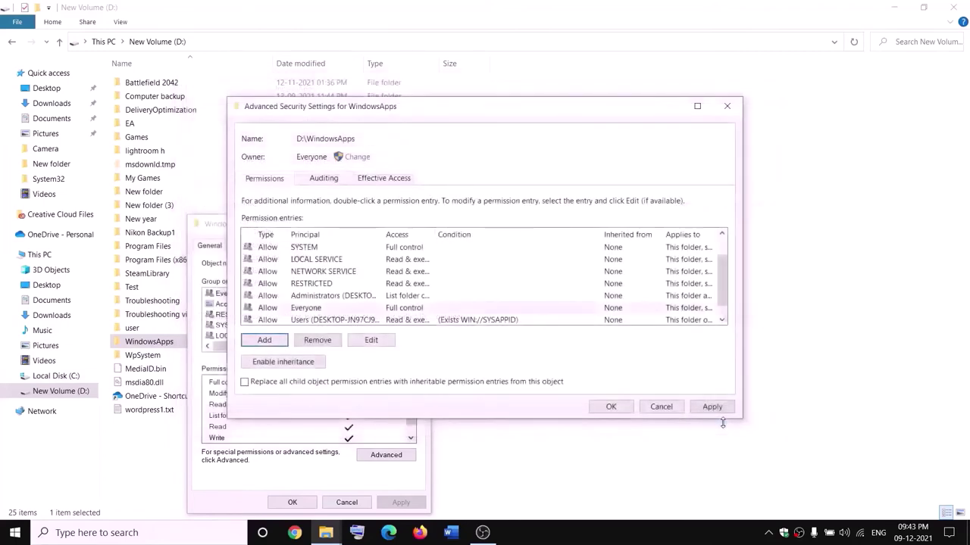
click(712, 407)
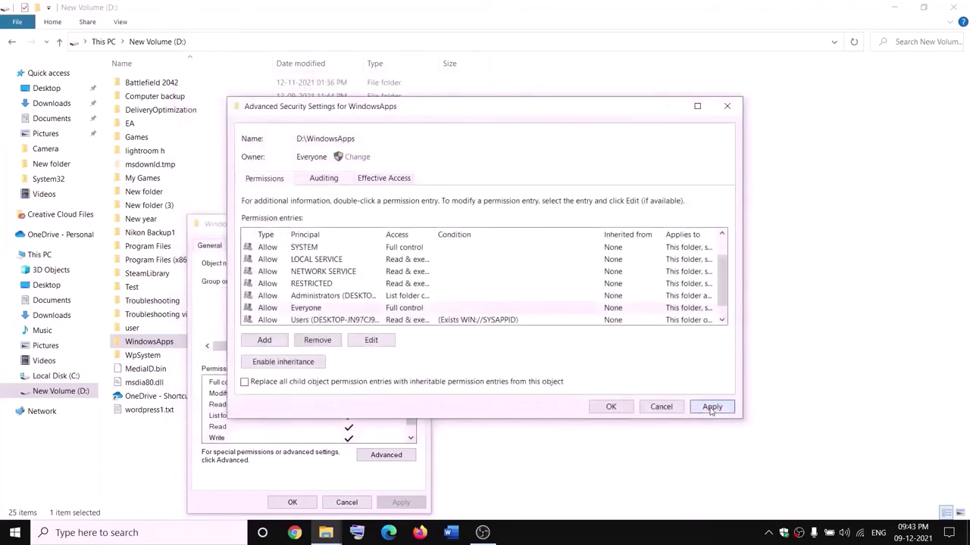
click(610, 408)
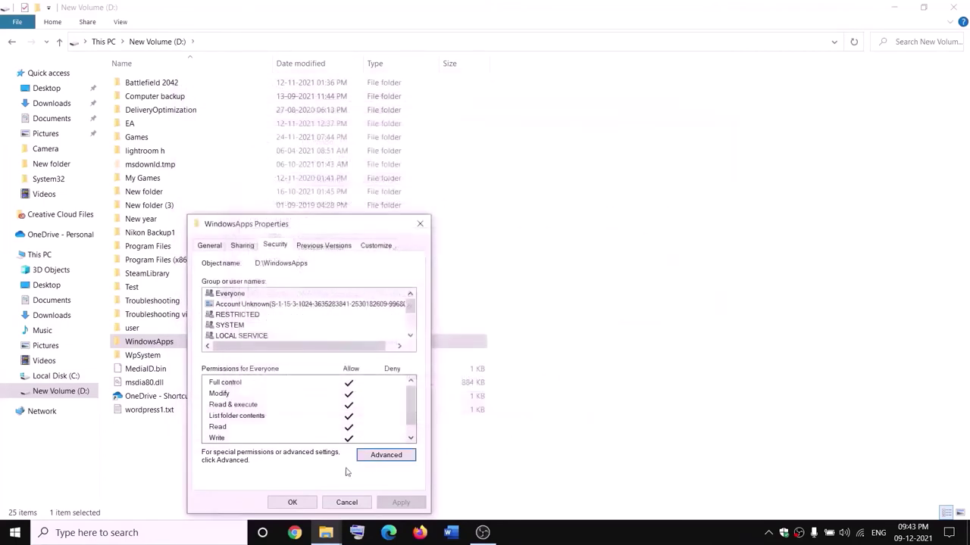
Close the WindowsApps properties and rename the folder on drive D: to WindowsApps.old
click(294, 503)
right_click(182, 346)
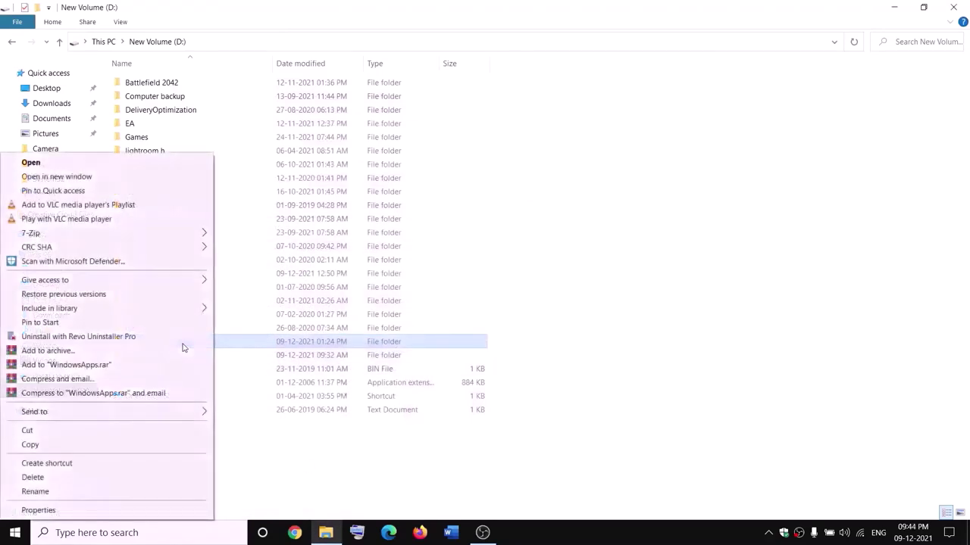
click(33, 491)
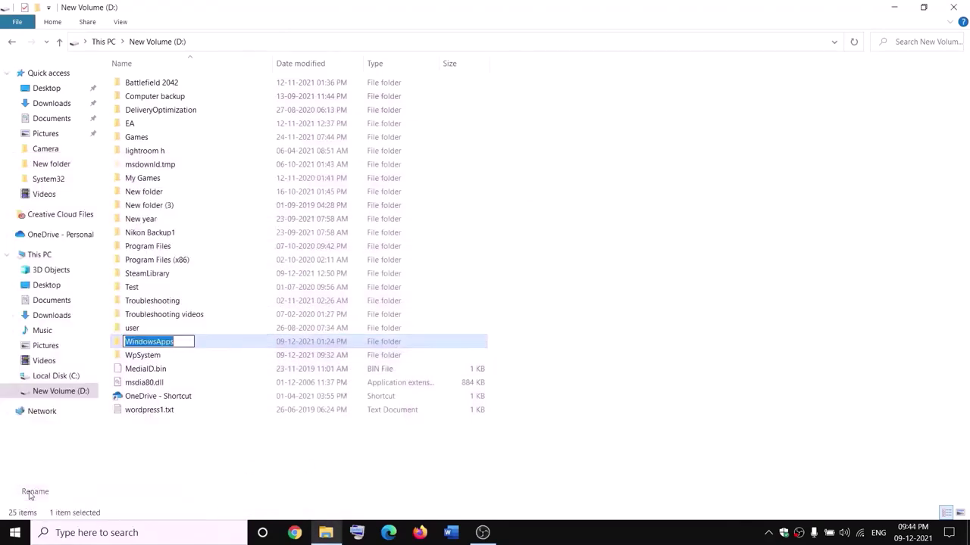
click(181, 340)
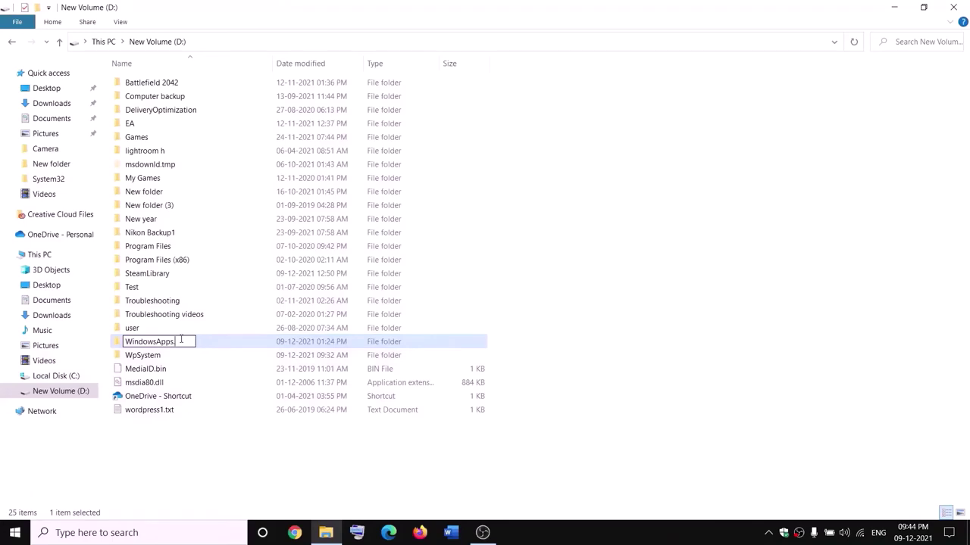
text(.old)
click(220, 440)
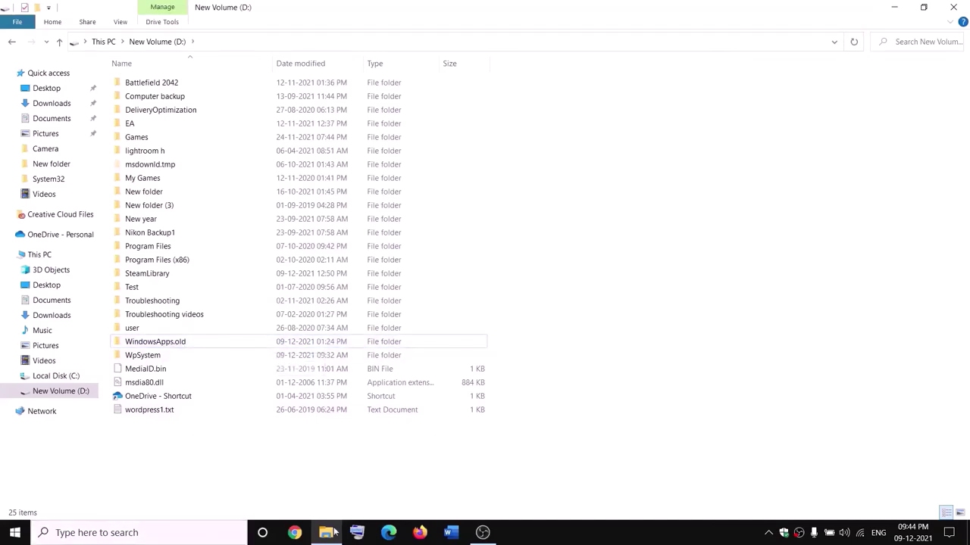
End the Gaming Services background process in Task Manager and close Task Manager
right_click(15, 532)
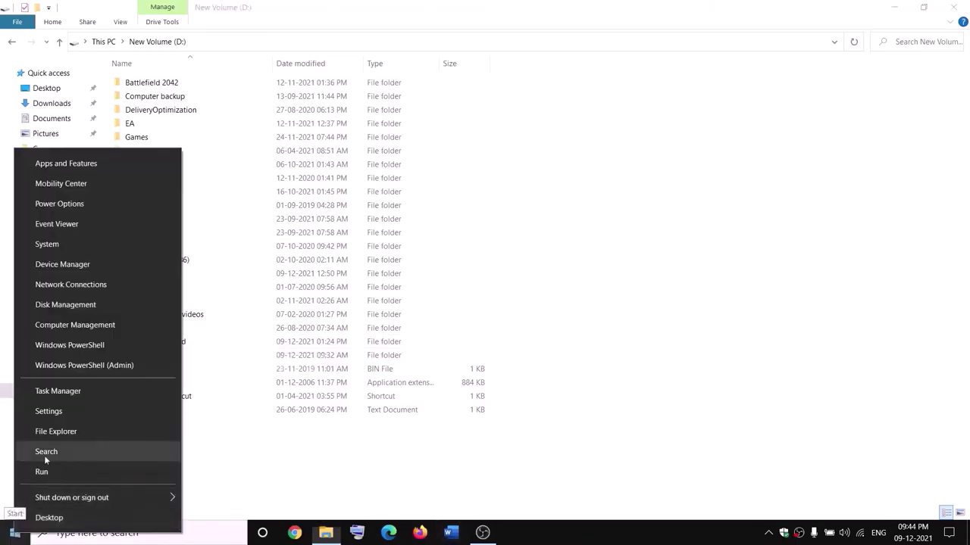
click(52, 394)
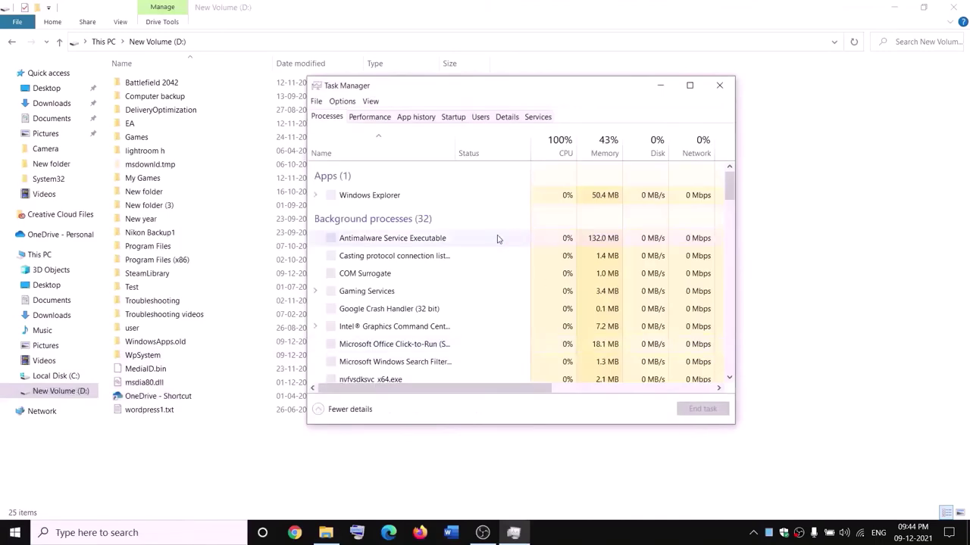
scroll(439, 285, down, 2)
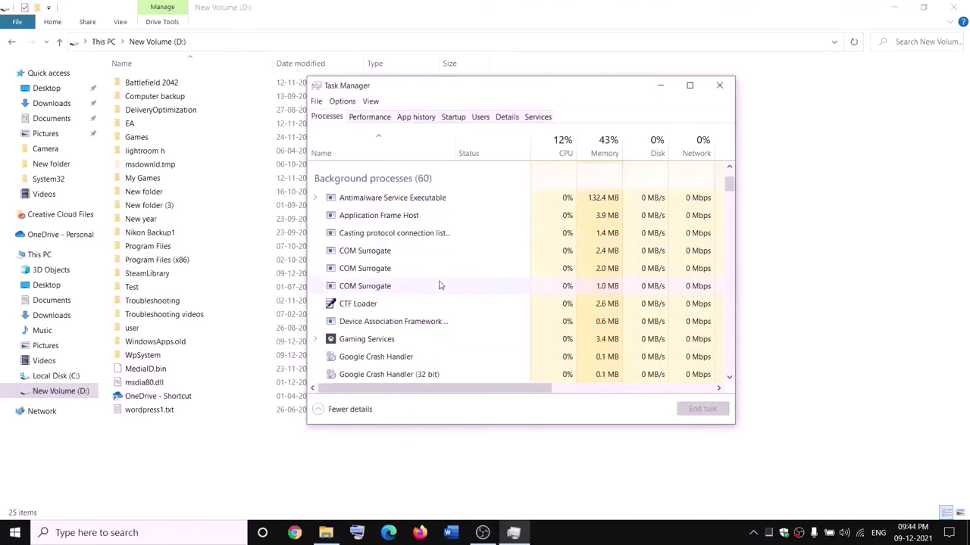
right_click(351, 344)
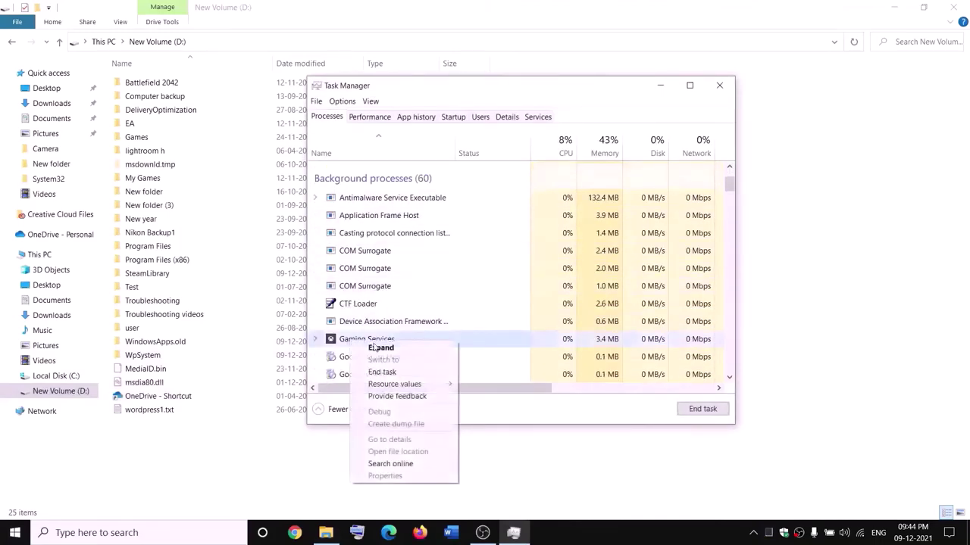
click(389, 374)
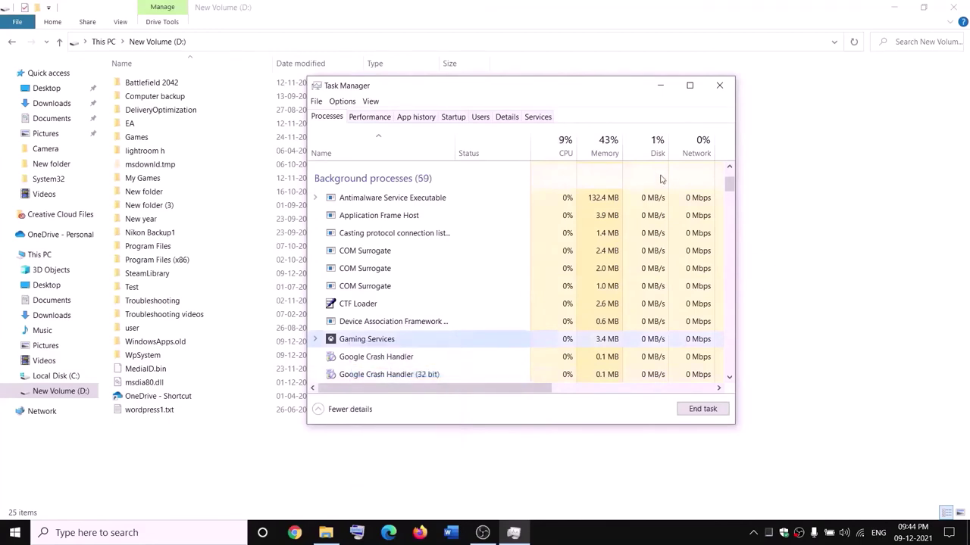
click(720, 85)
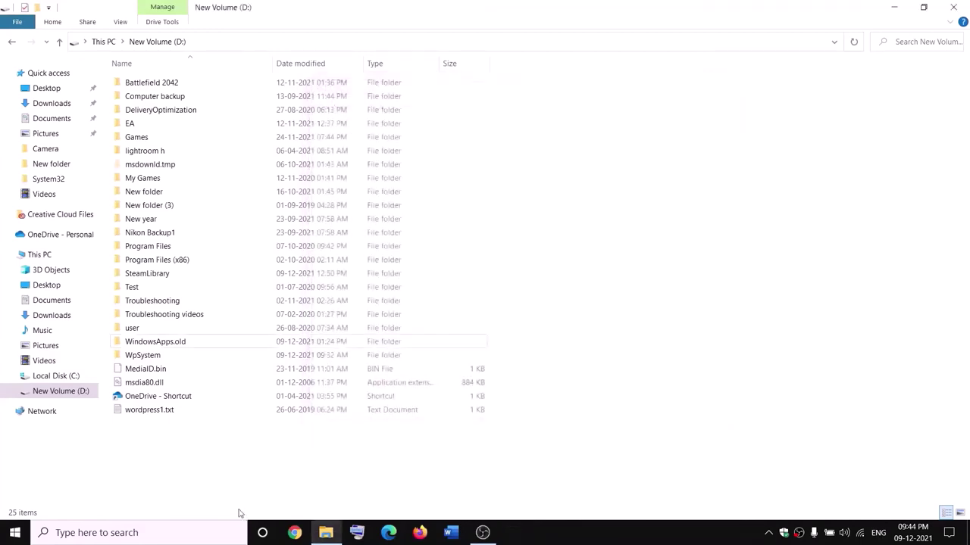
Open the Services console and go to the services whose names begin with G
click(213, 534)
text(servi)
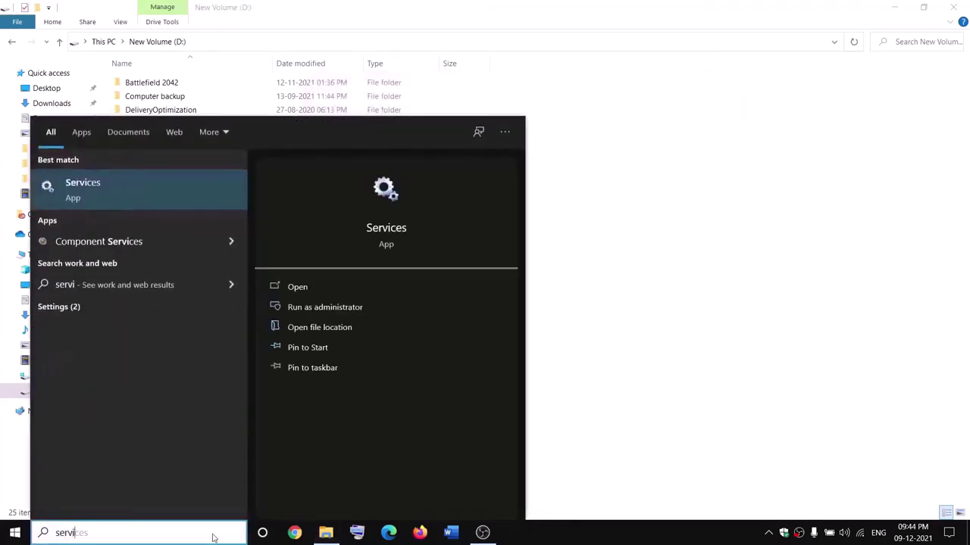
key(Return)
click(415, 268)
key(g)
click(421, 133)
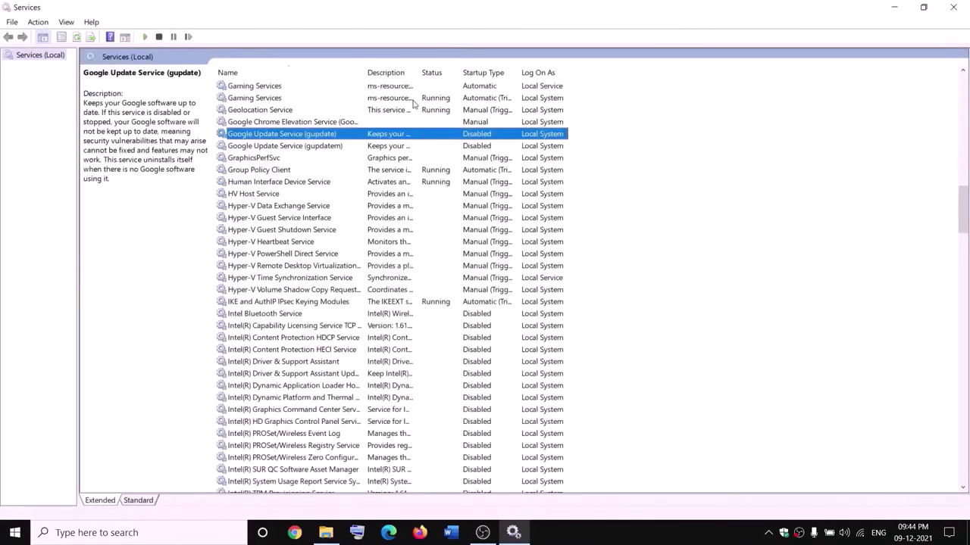
Start the Gaming Services entry that logs on as Local Service
click(403, 88)
right_click(402, 88)
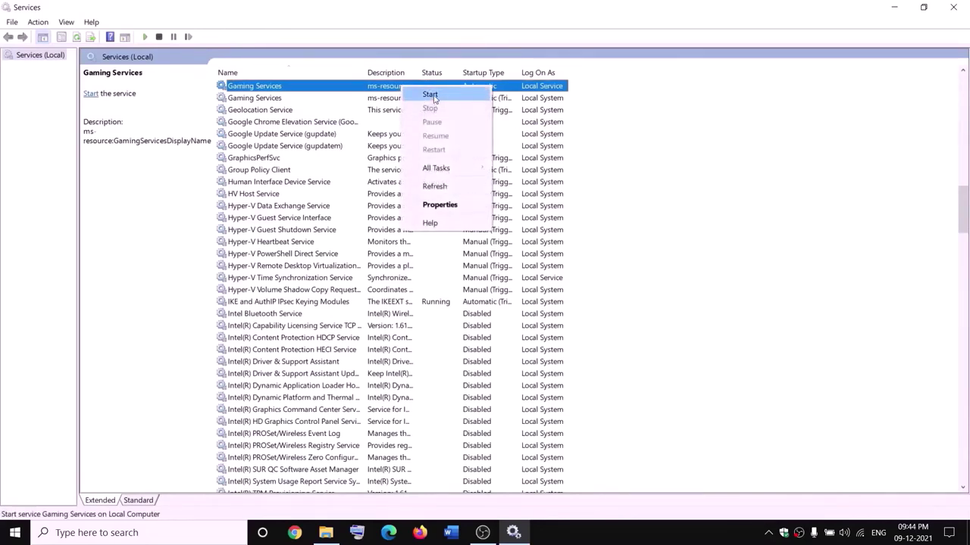
click(430, 95)
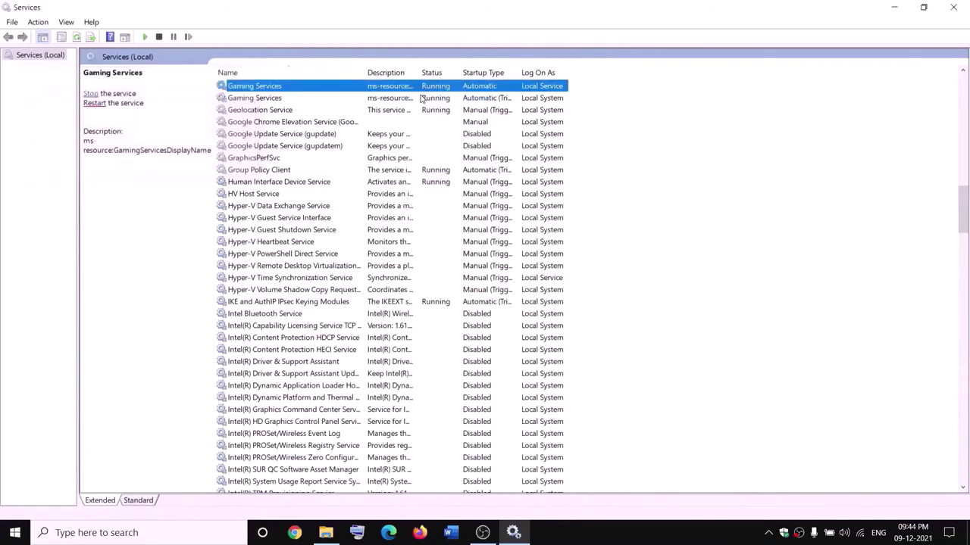
Stop both Gaming Services entries and switch to the drive D: window in File Explorer
right_click(413, 90)
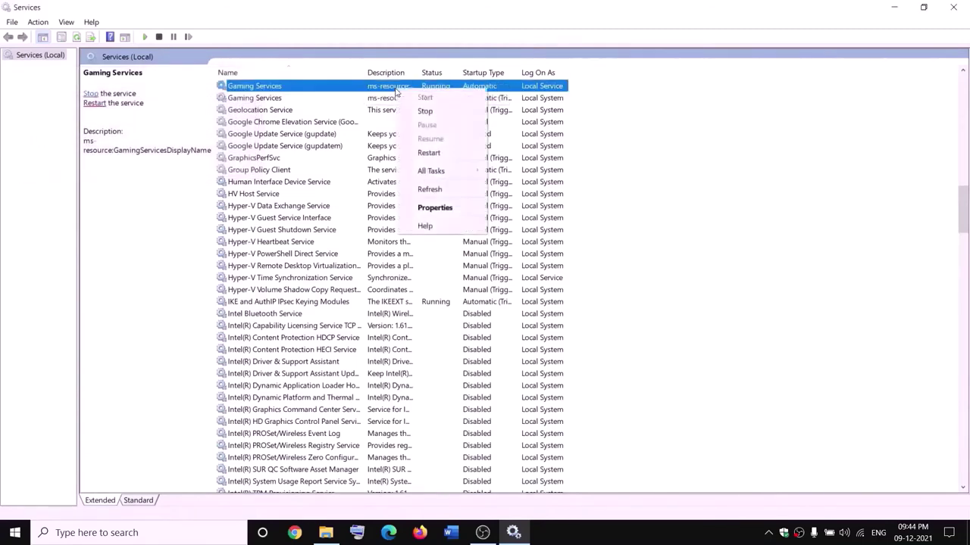
click(425, 109)
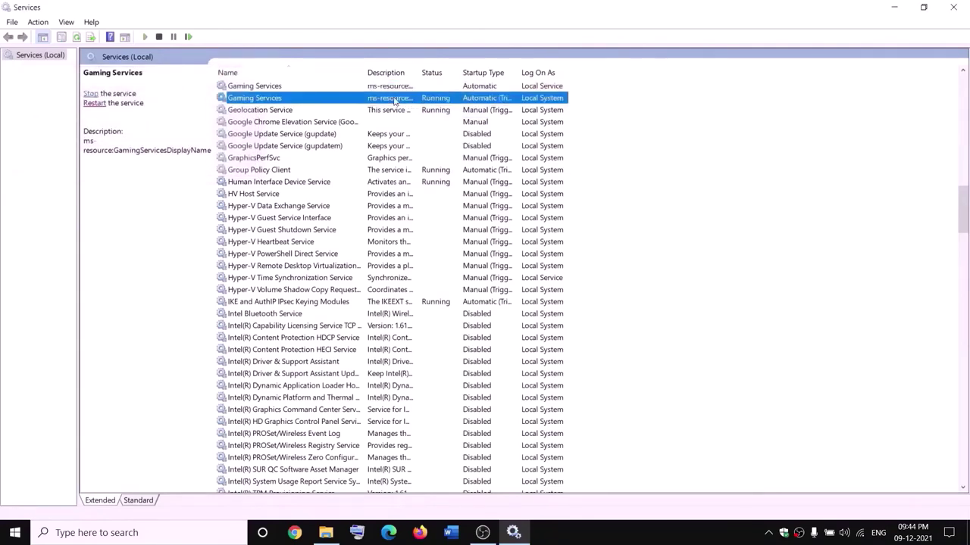
right_click(393, 101)
click(441, 121)
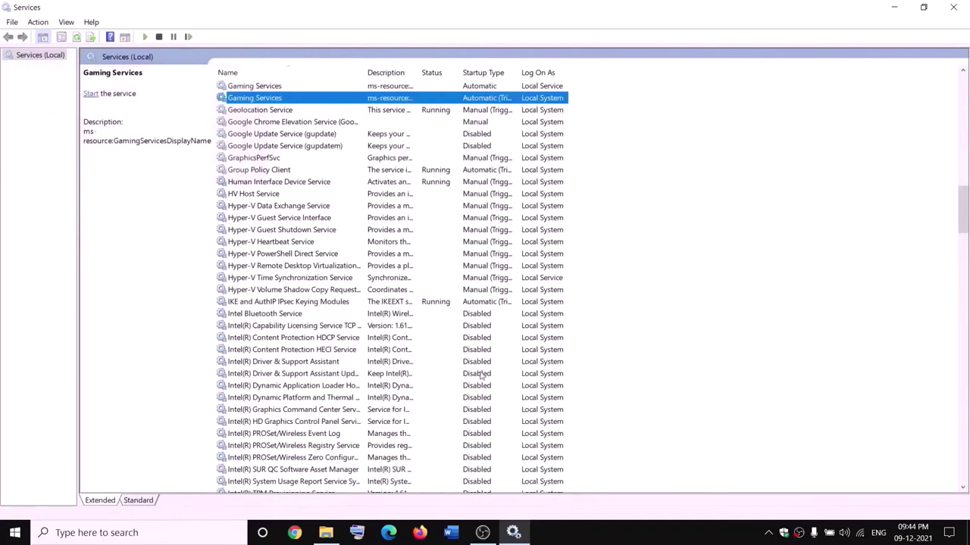
click(326, 532)
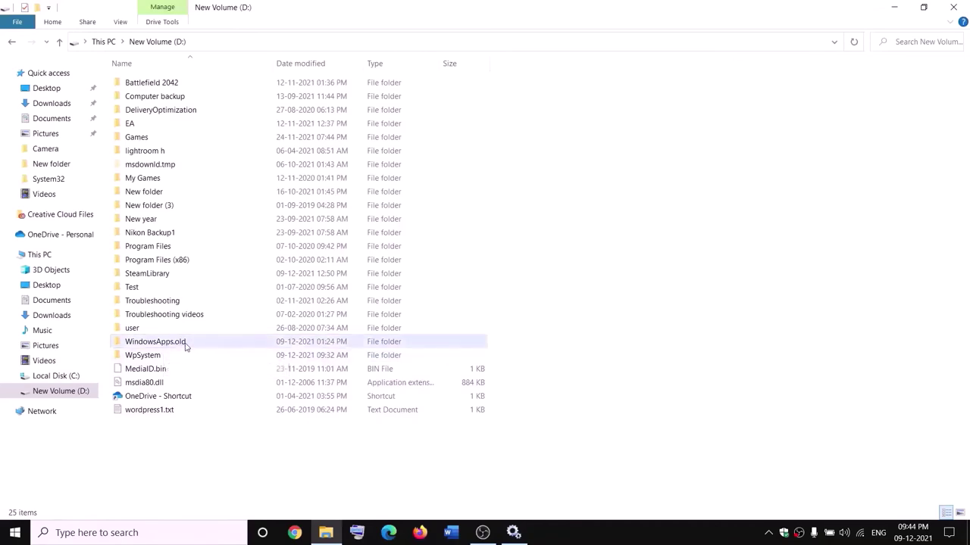
Return to the Services console and start both Gaming Services entries
key(alt+Tab)
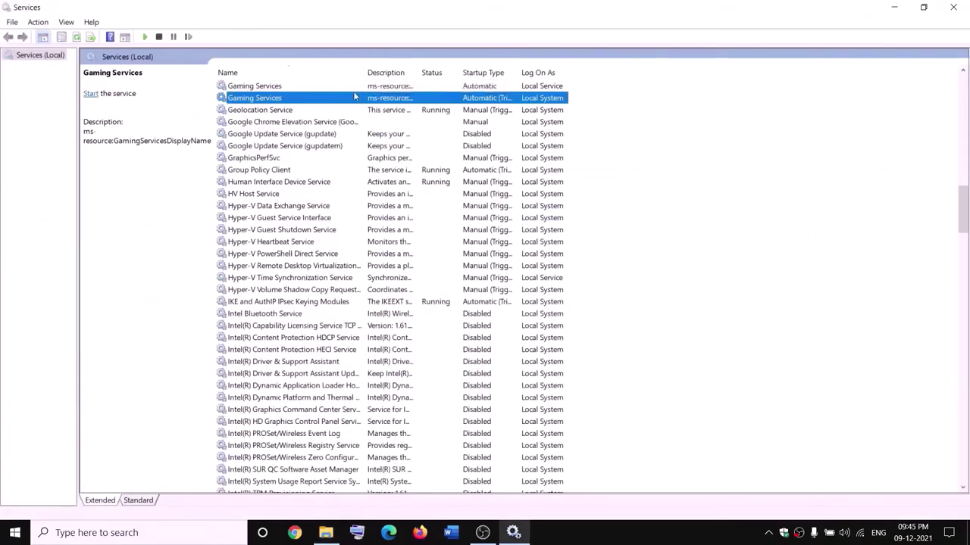
right_click(359, 88)
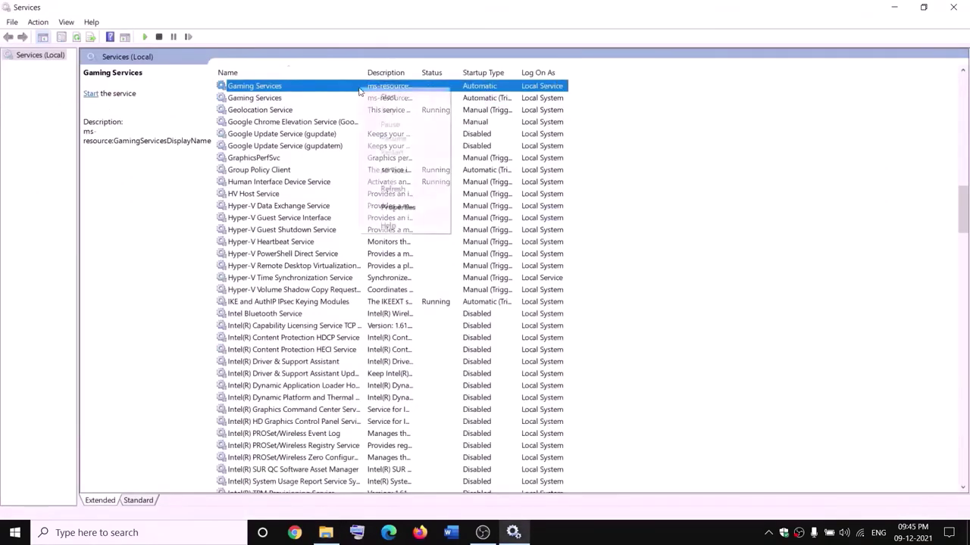
click(388, 98)
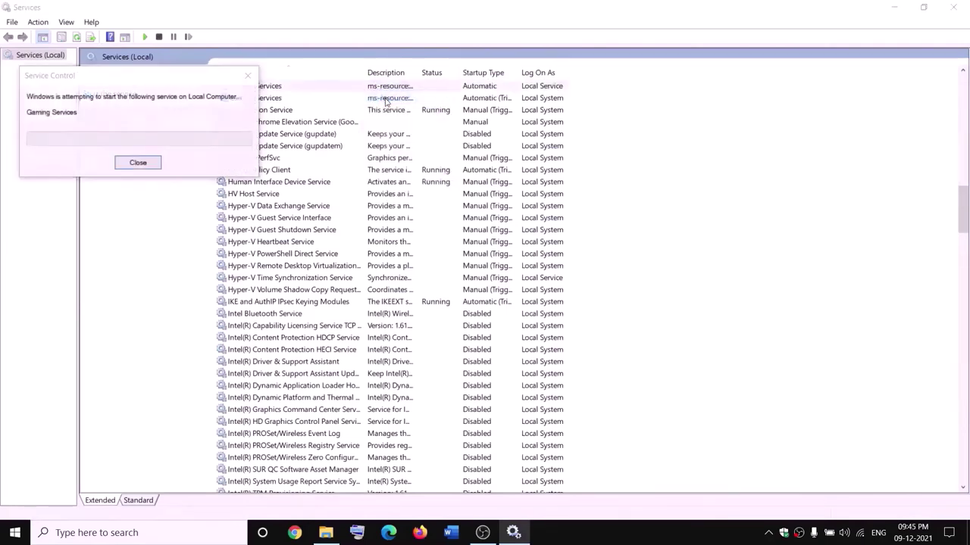
click(390, 99)
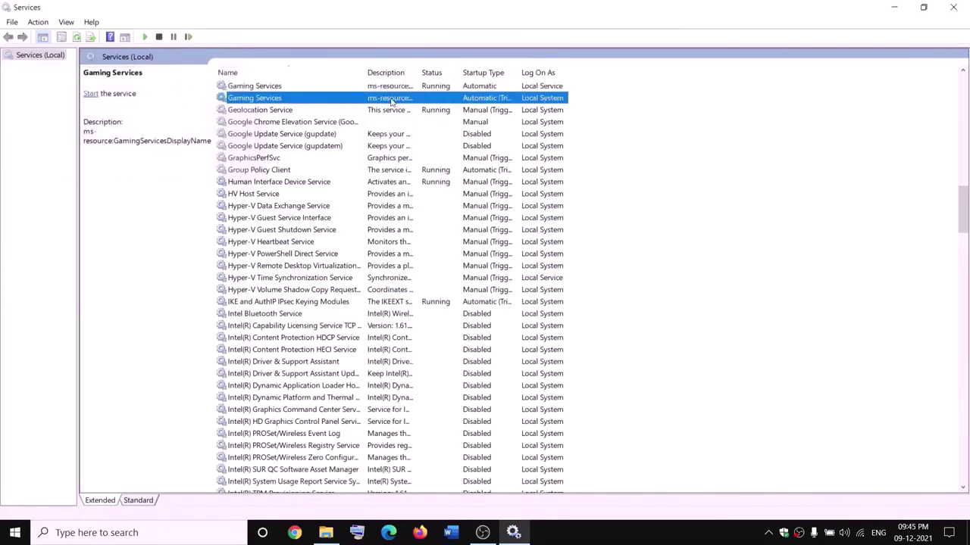
right_click(391, 100)
click(419, 108)
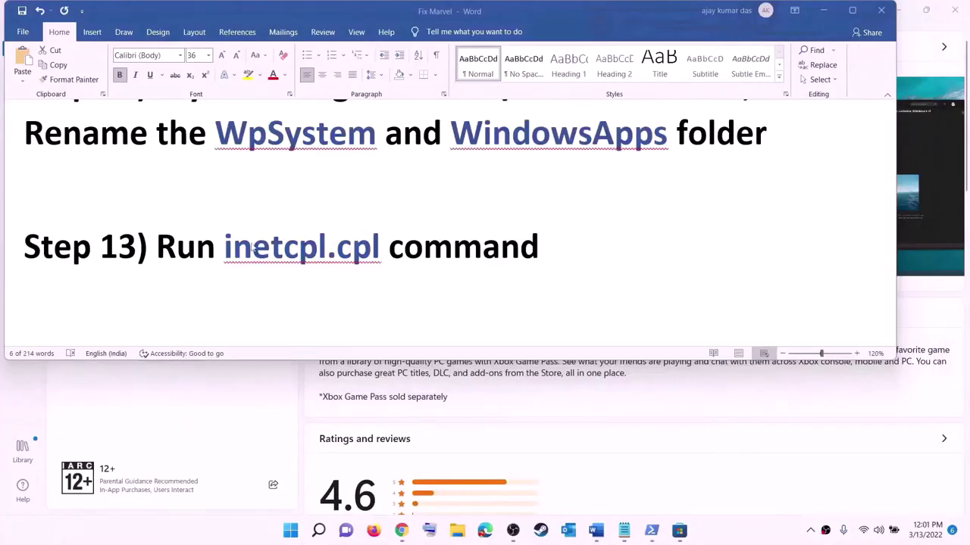
Copy the inetcpl.cpl command from step 13 of the document and run it to open Internet Properties
key(shift+Home)
drag(239, 250, 360, 244)
key(ctrl+c)
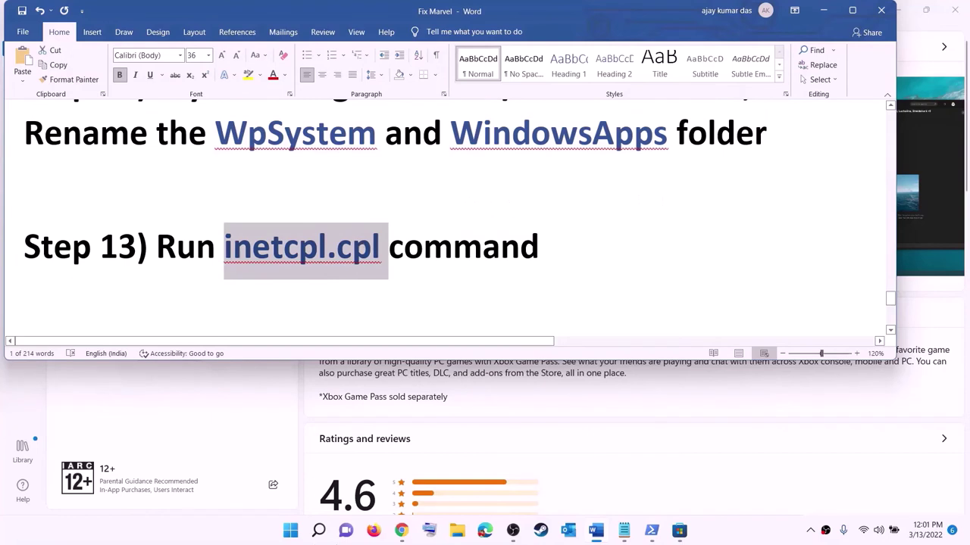
click(292, 530)
key(ctrl+v)
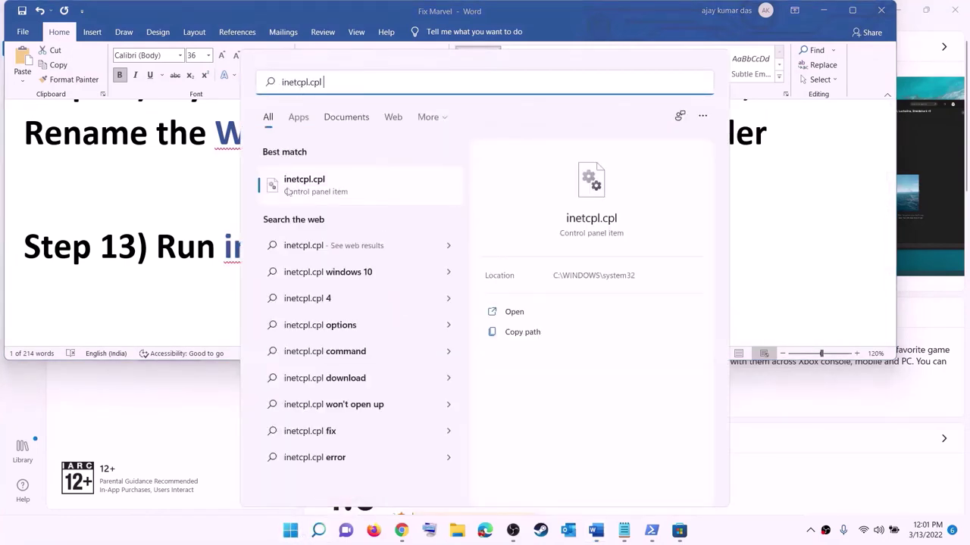
click(331, 189)
drag(174, 54, 620, 98)
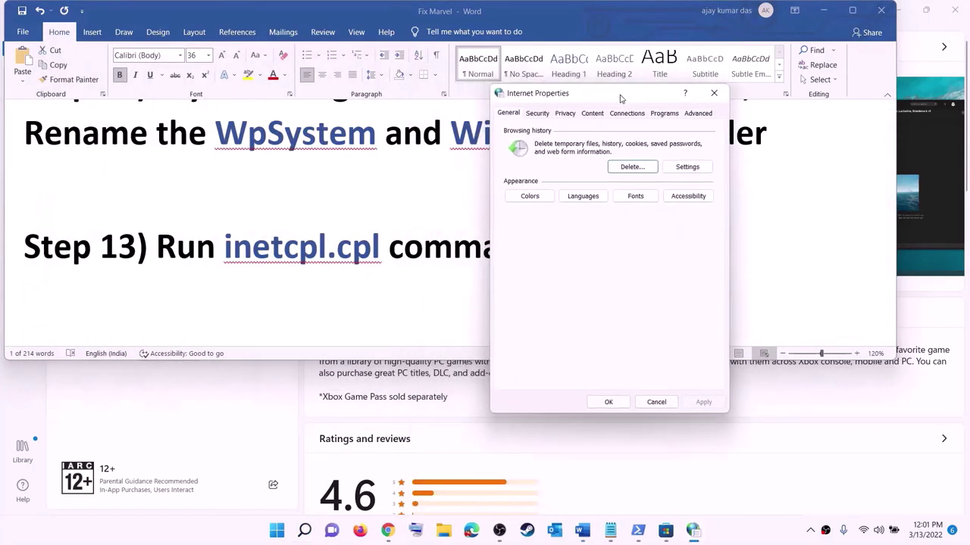
Check the TLS options in the advanced Internet Properties settings and accept the dialog
click(698, 114)
scroll(614, 241, down, 15)
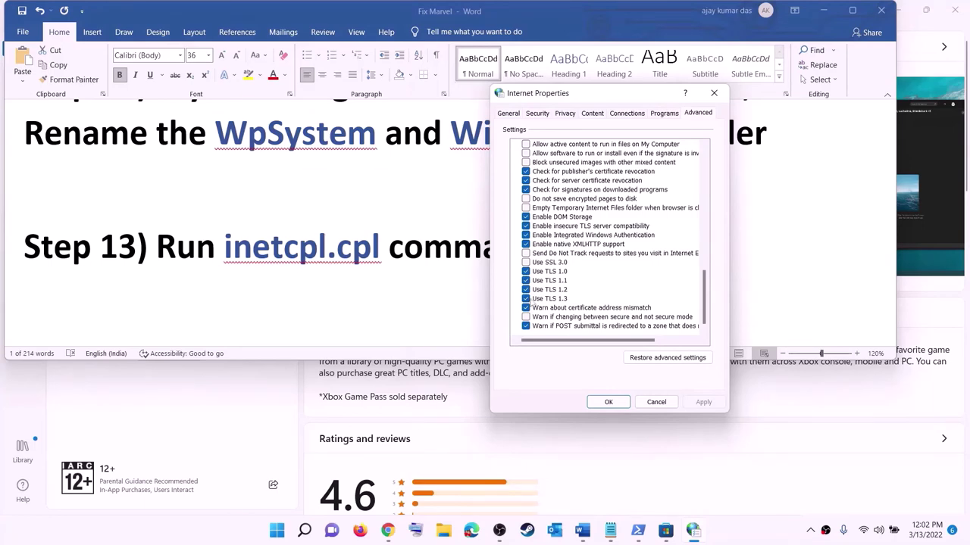
click(609, 402)
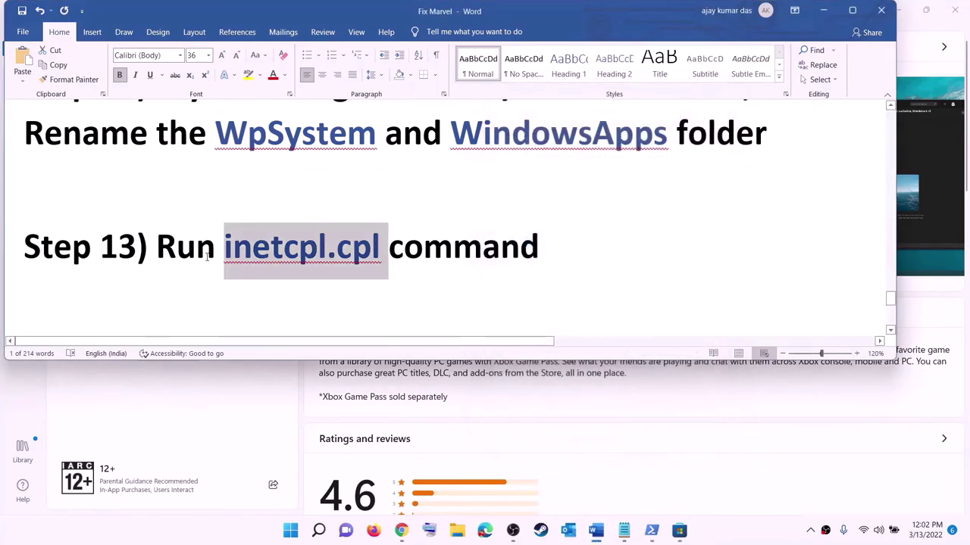
Read the document's step on updating Windows with the media creation tool, including the Windows 10 and Windows 11 download links
scroll(207, 258, down, 5)
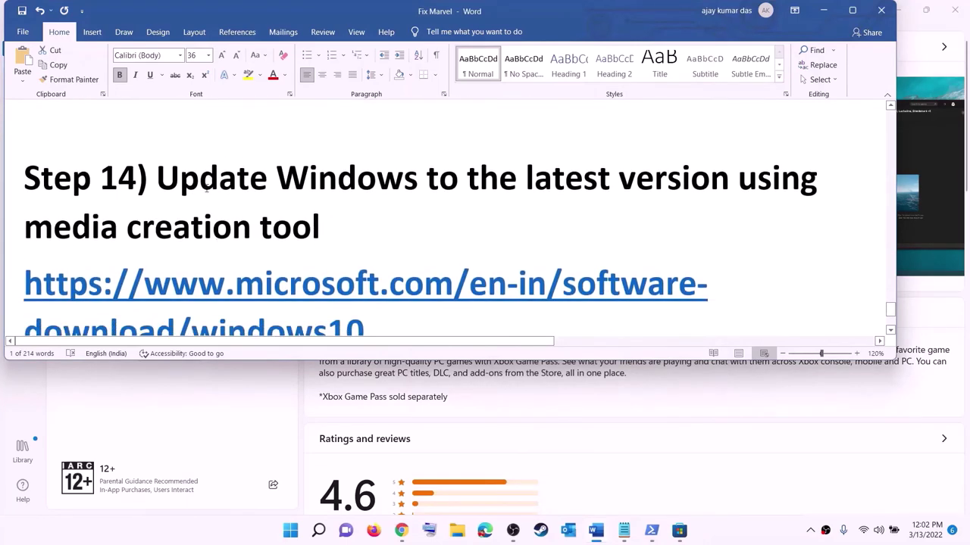
drag(166, 182, 333, 221)
scroll(392, 219, down, 3)
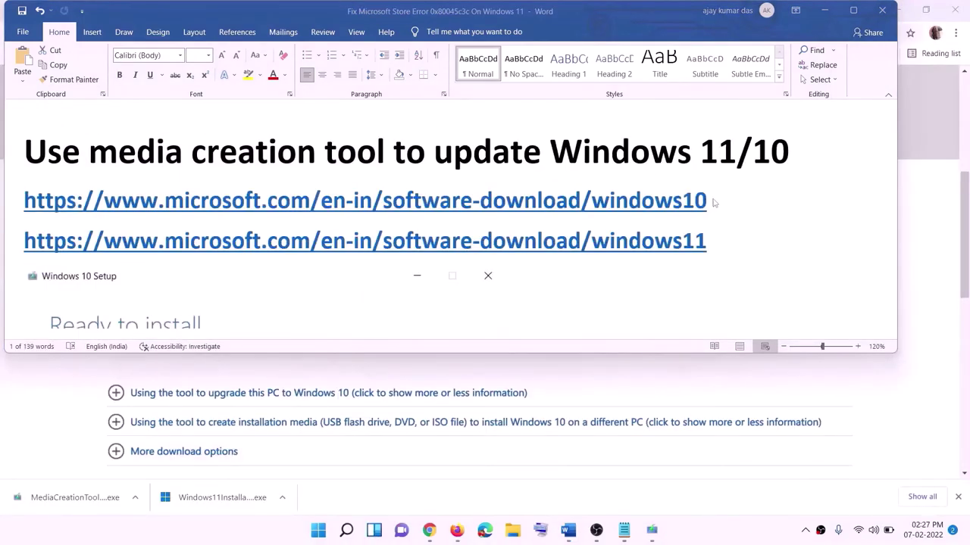
drag(712, 202, 714, 220)
triple_click(718, 200)
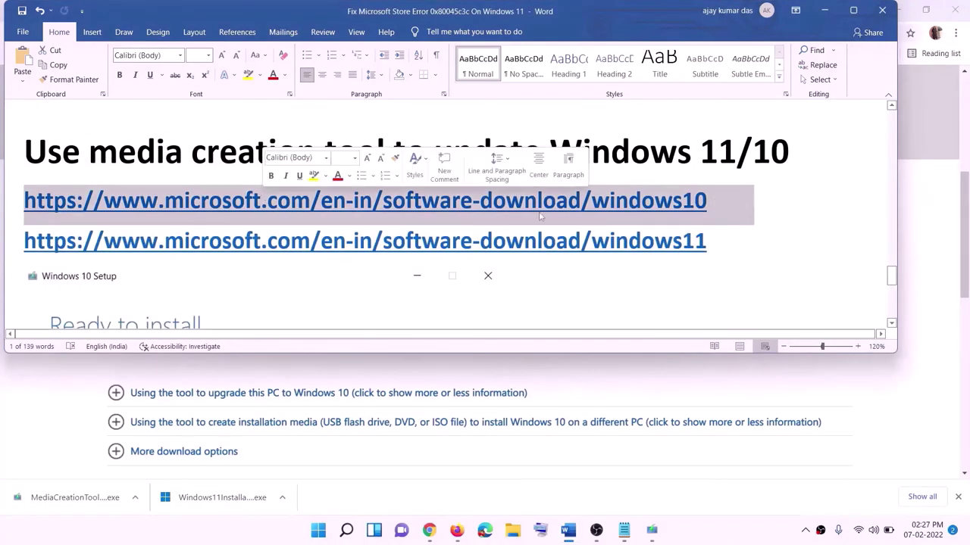
triple_click(721, 242)
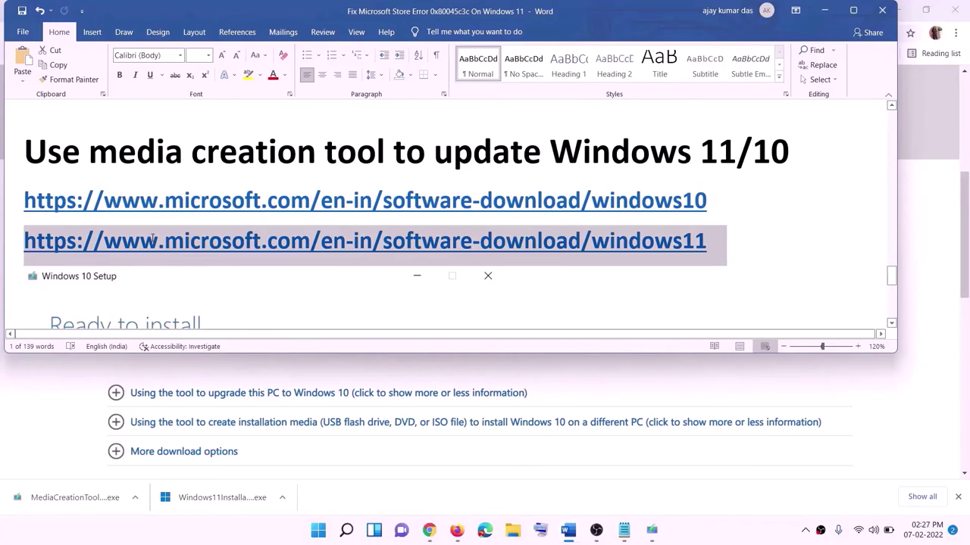
Minimize the document and examine the Create Windows 10 installation media section of Microsoft's download page in the browser
click(824, 11)
scroll(412, 260, up, 5)
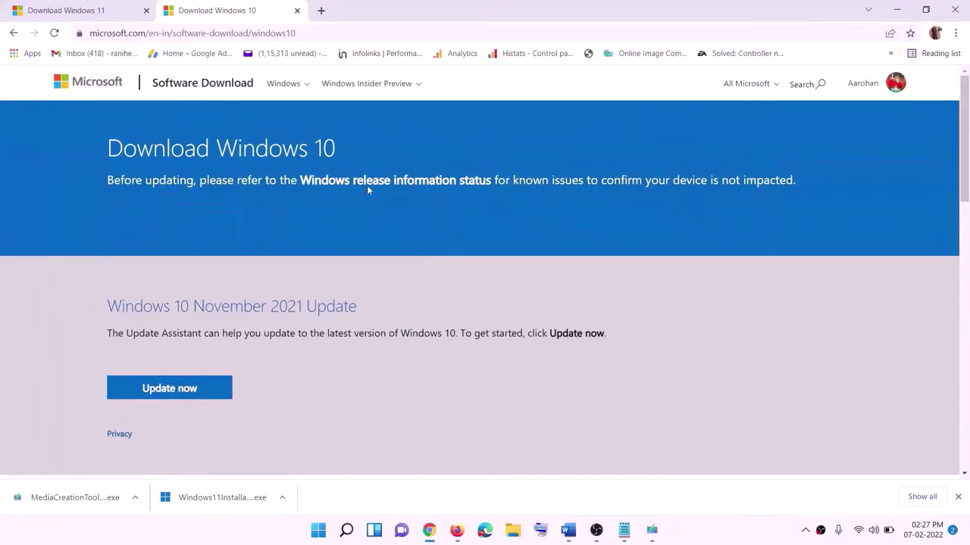
scroll(328, 281, down, 3)
drag(111, 312, 216, 304)
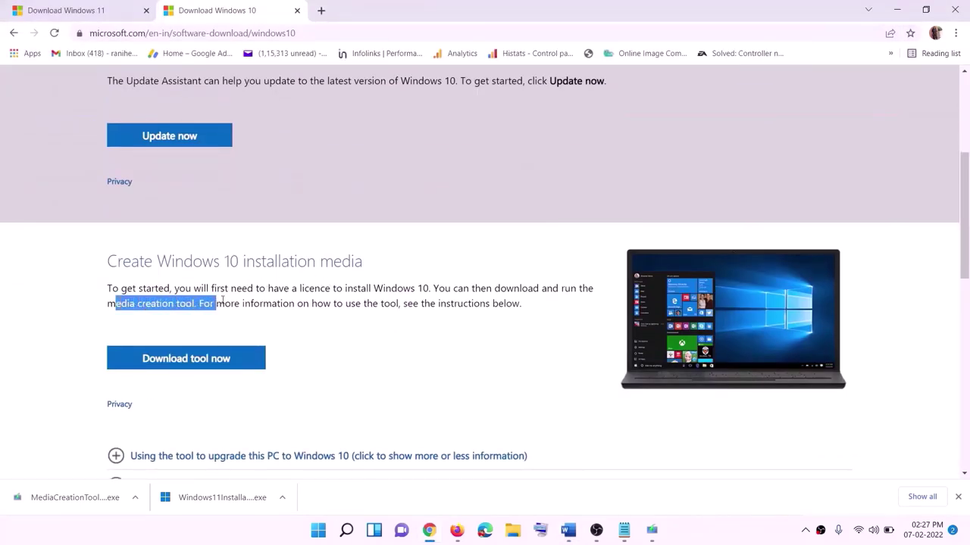
scroll(323, 279, down, 2)
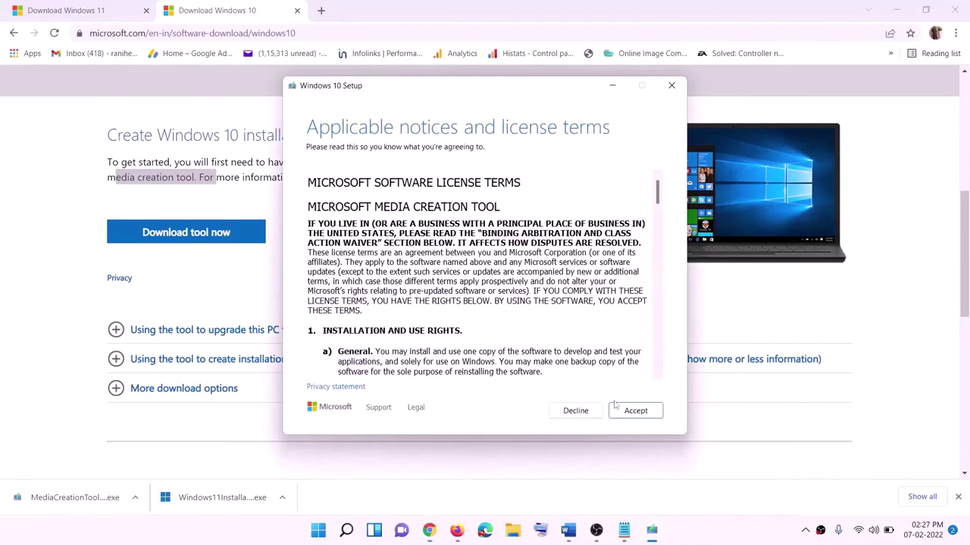
Accept the Windows 10 Setup license terms and start the download with the Upgrade this PC now option
click(630, 413)
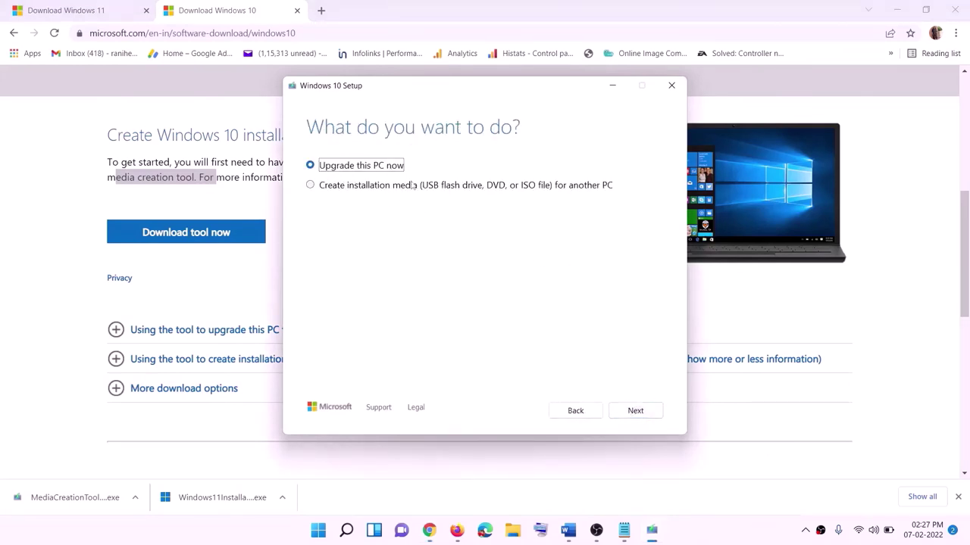
click(635, 413)
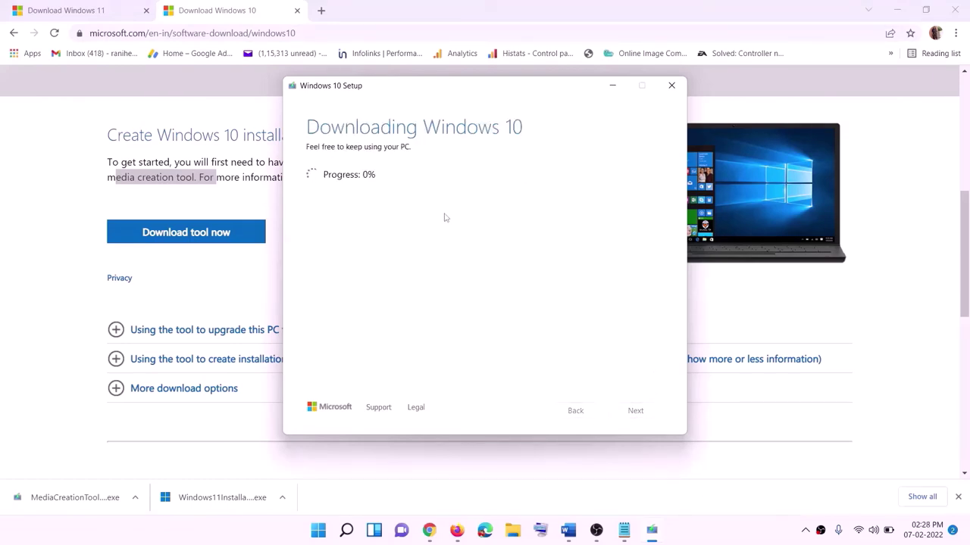
click(715, 540)
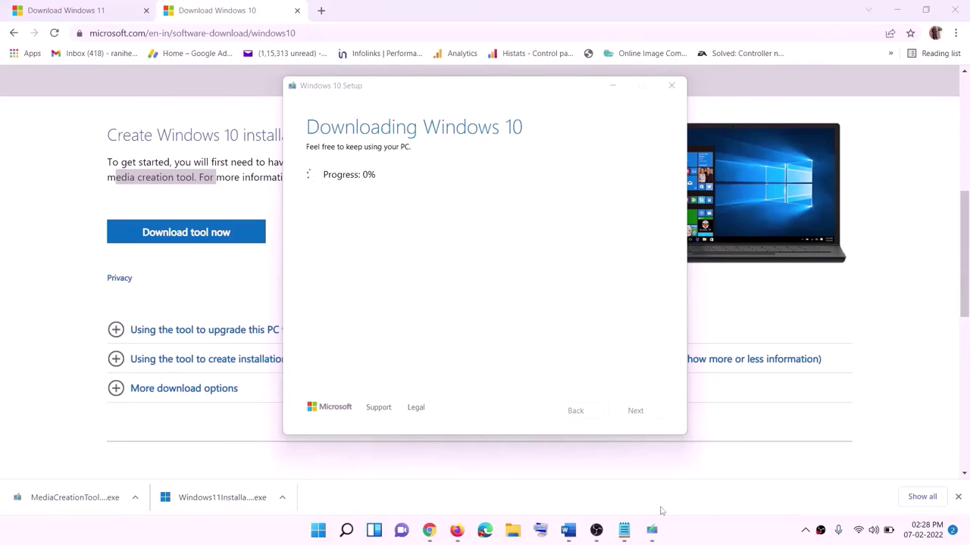
Switch to the Word document, maximize it and examine the Ready to install example below the Windows 10 download link
click(570, 532)
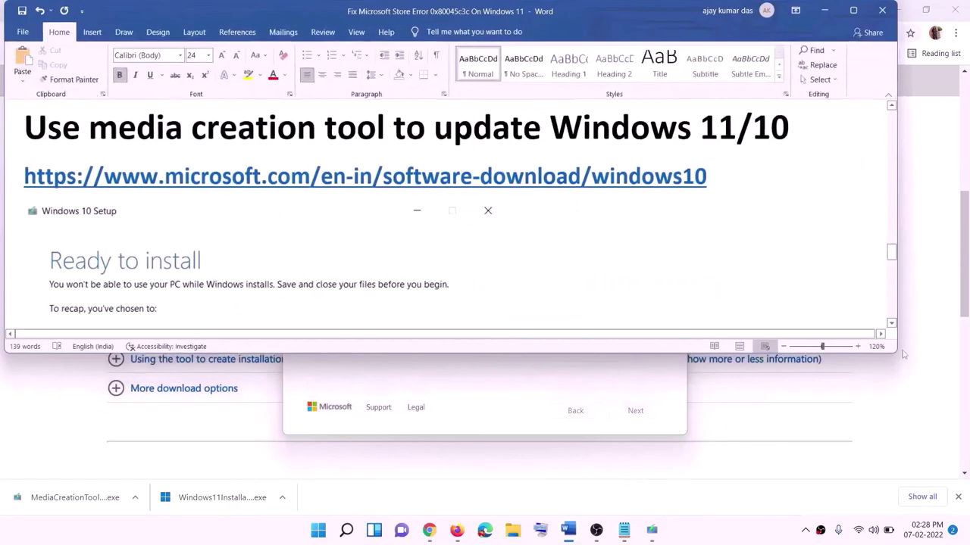
scroll(103, 244, down, 1)
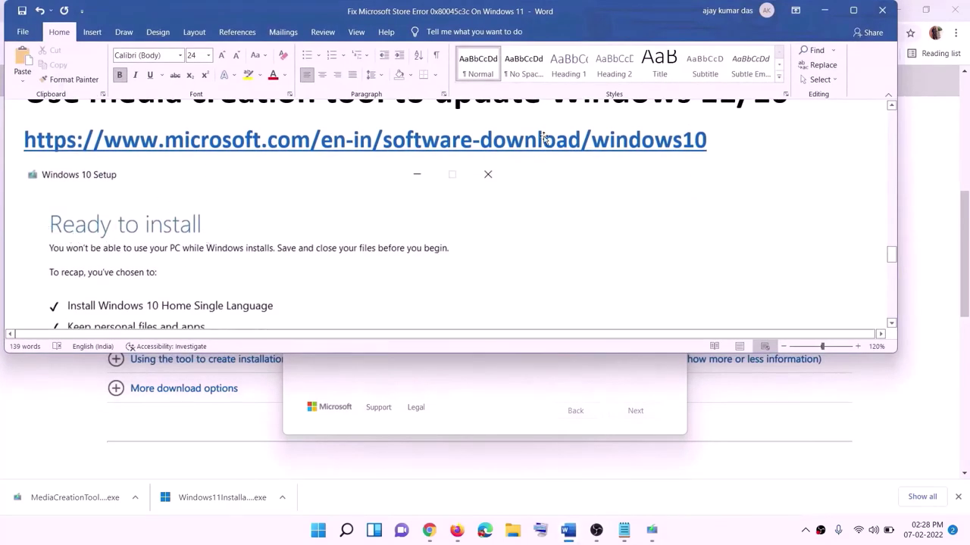
click(853, 11)
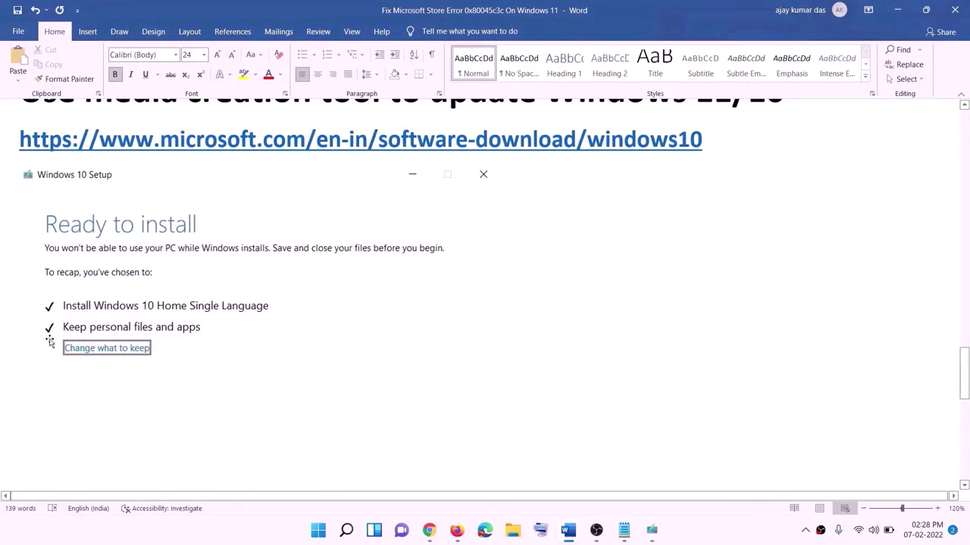
scroll(498, 350, down, 2)
scroll(498, 351, down, 1)
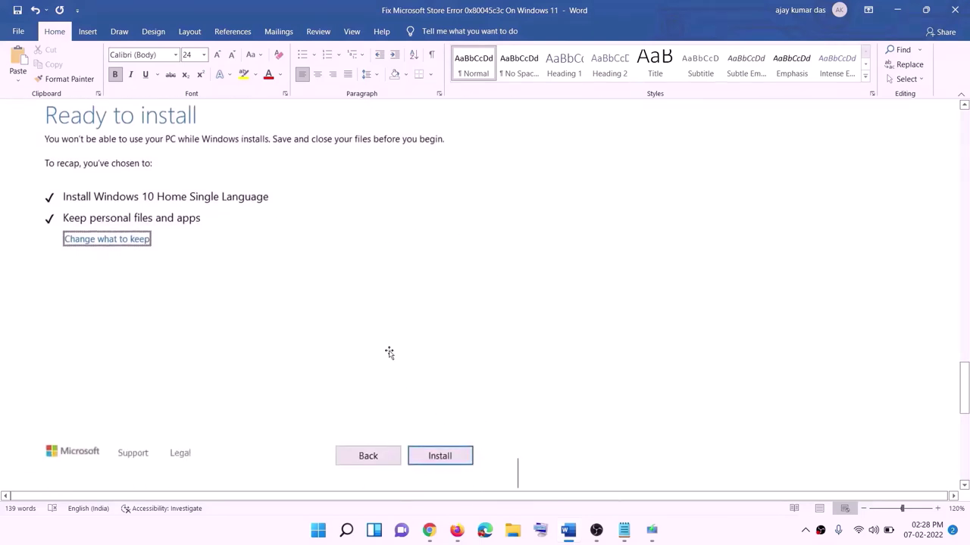
scroll(396, 313, up, 1)
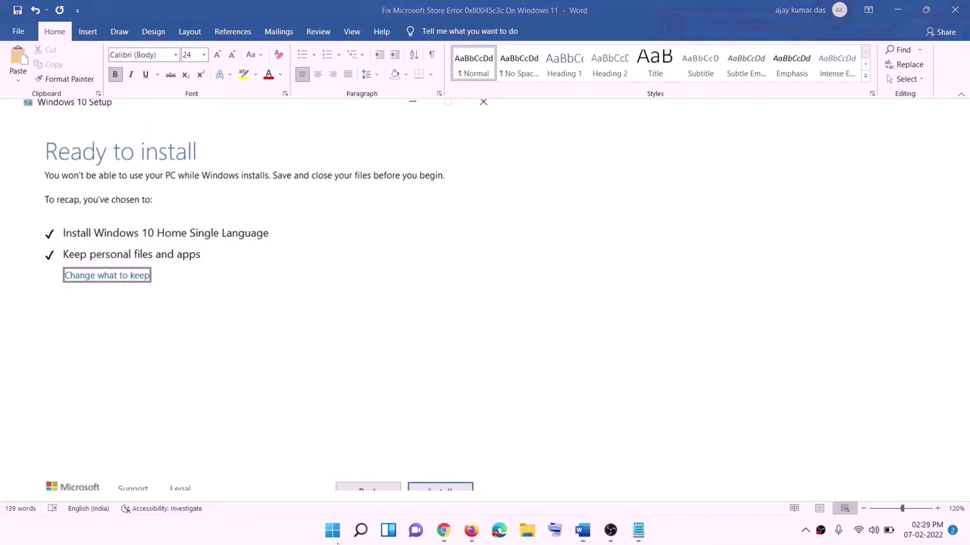
Switch to Chrome, download the media creation tool under Create Windows 11 Installation Media and run it
click(447, 535)
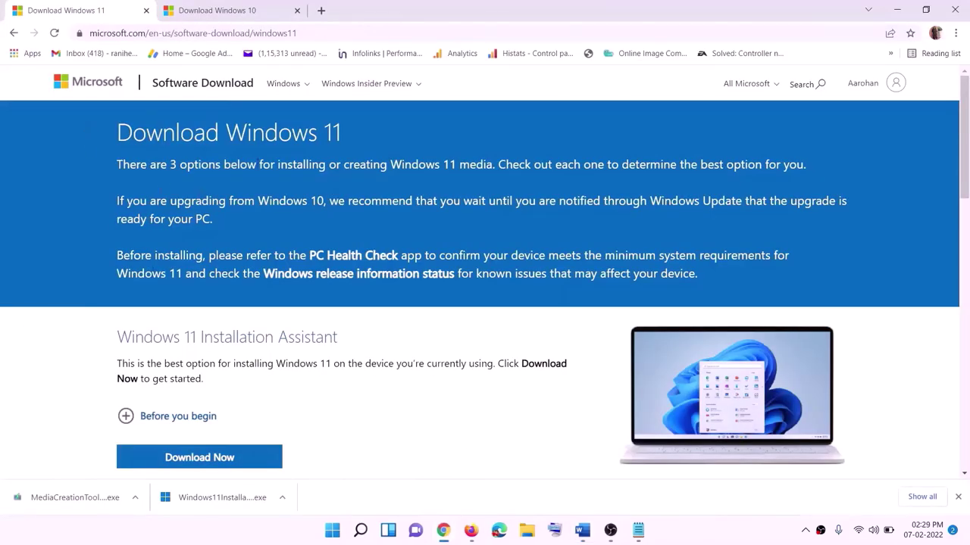
scroll(315, 334, down, 3)
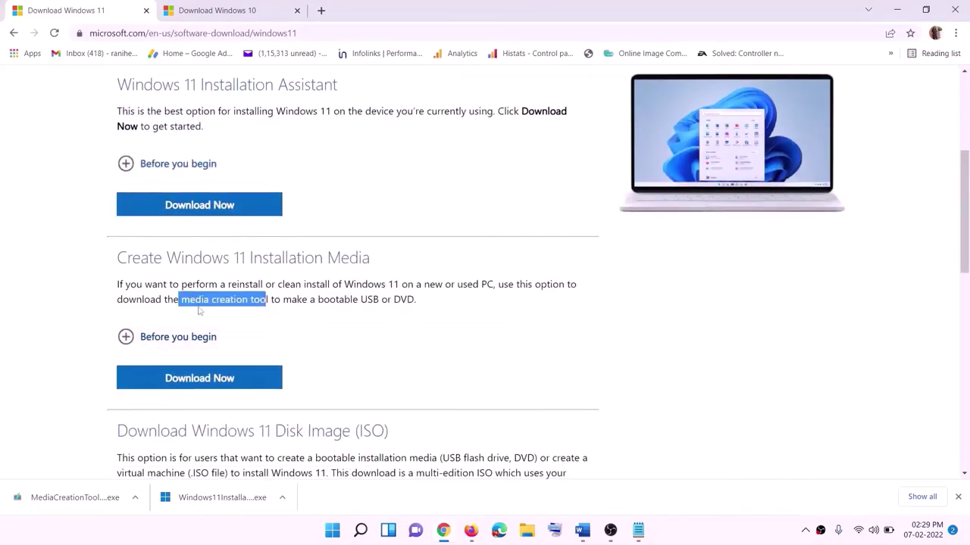
drag(182, 301, 281, 301)
click(192, 384)
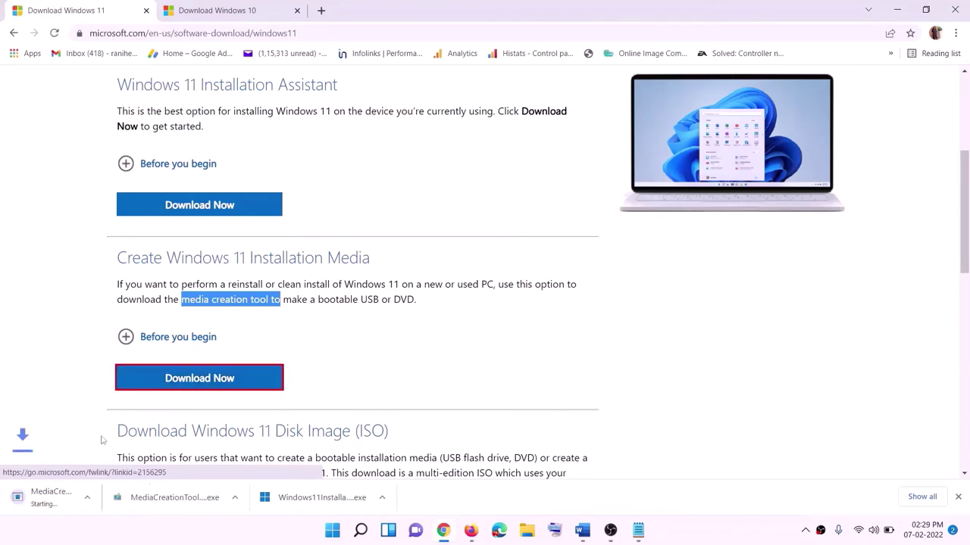
click(72, 498)
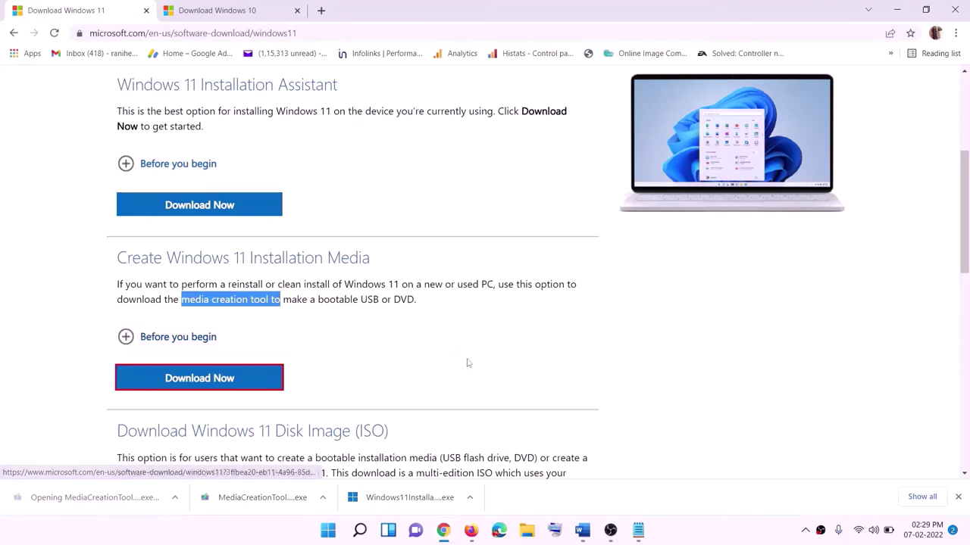
click(428, 373)
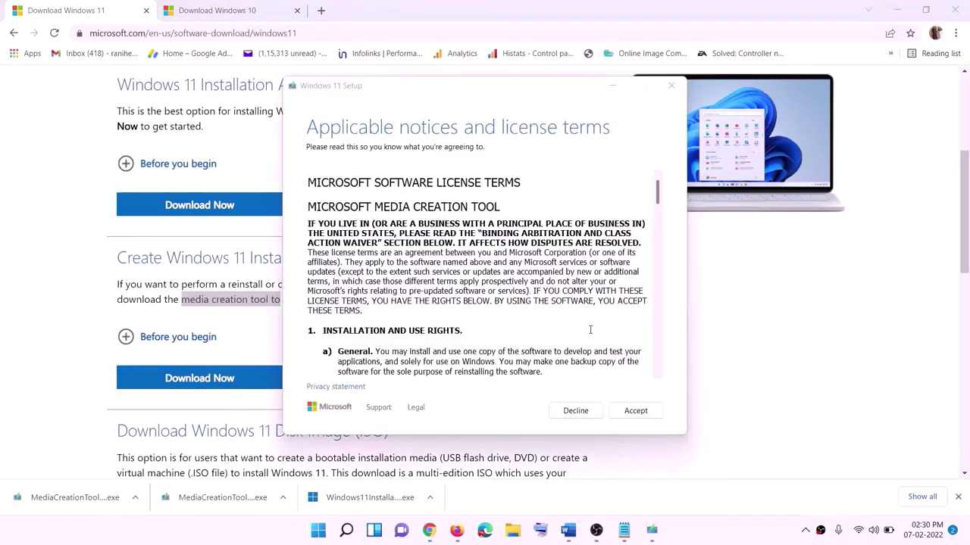
Accept the Windows 11 Setup license, keep the recommended language and edition, and save the ISO file as Windows on the Desktop
click(633, 411)
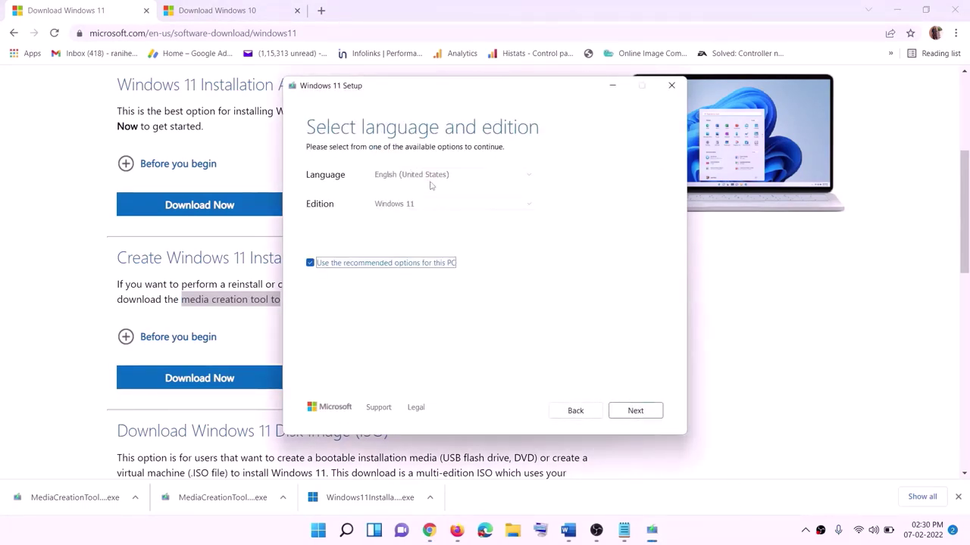
click(628, 409)
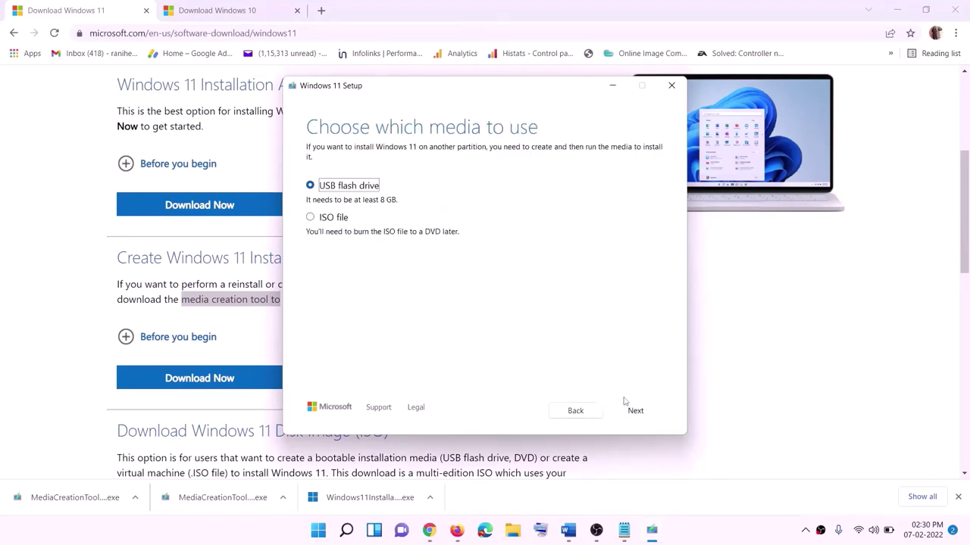
click(326, 218)
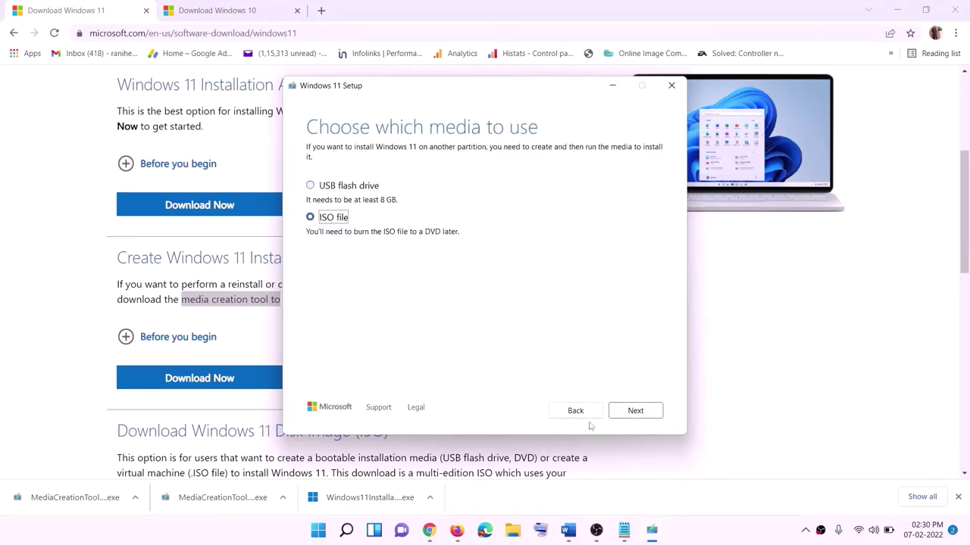
click(641, 412)
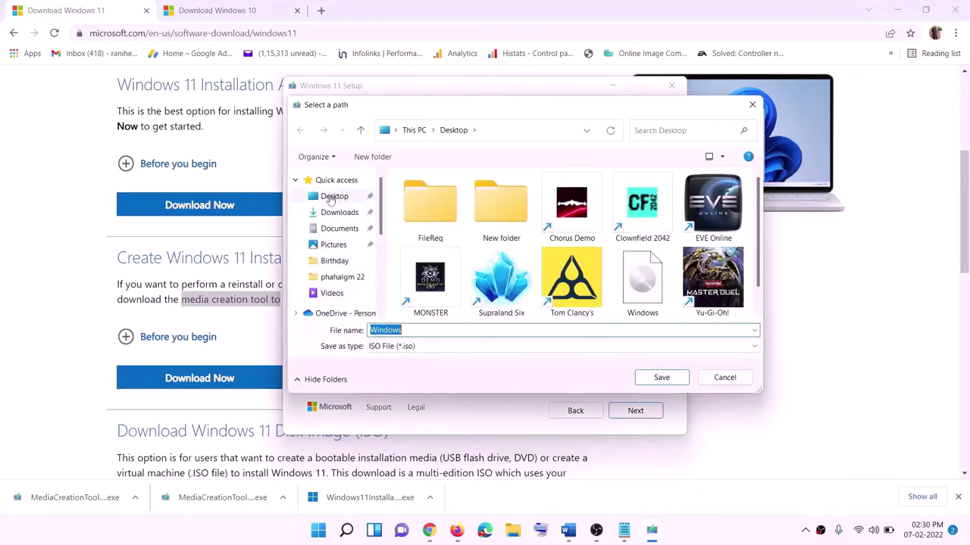
click(331, 199)
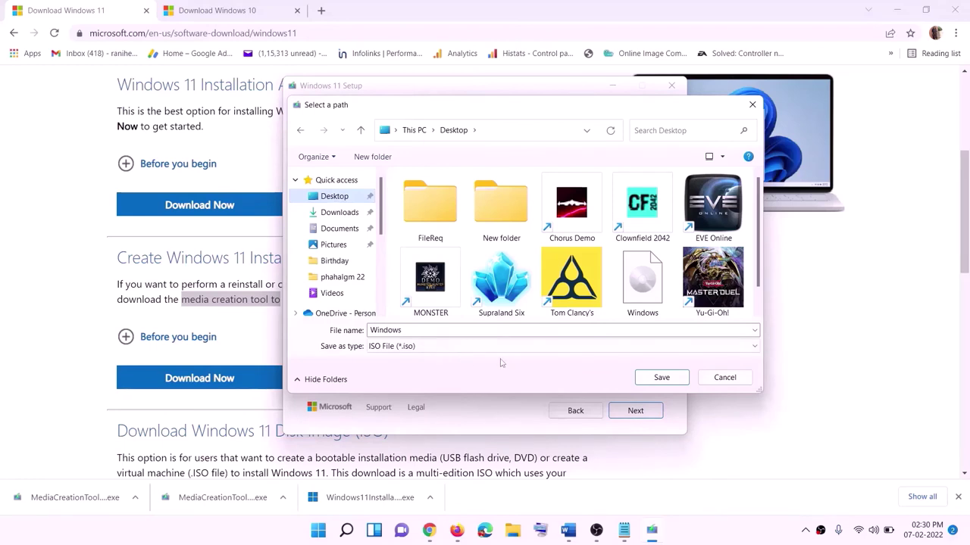
click(664, 379)
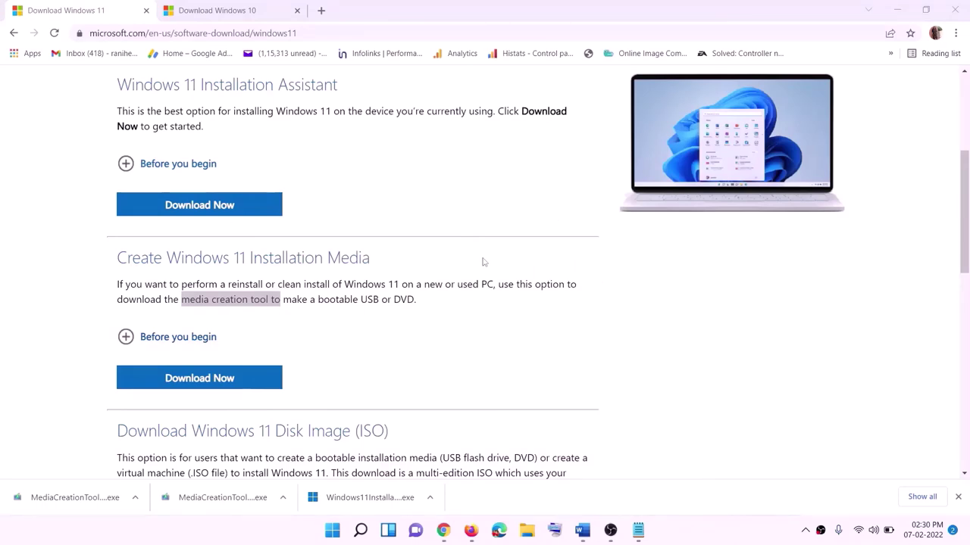
Show the desktop, open the Windows ISO file and run the setup application from the mounted DVD drive
key(super+d)
drag(221, 25, 382, 291)
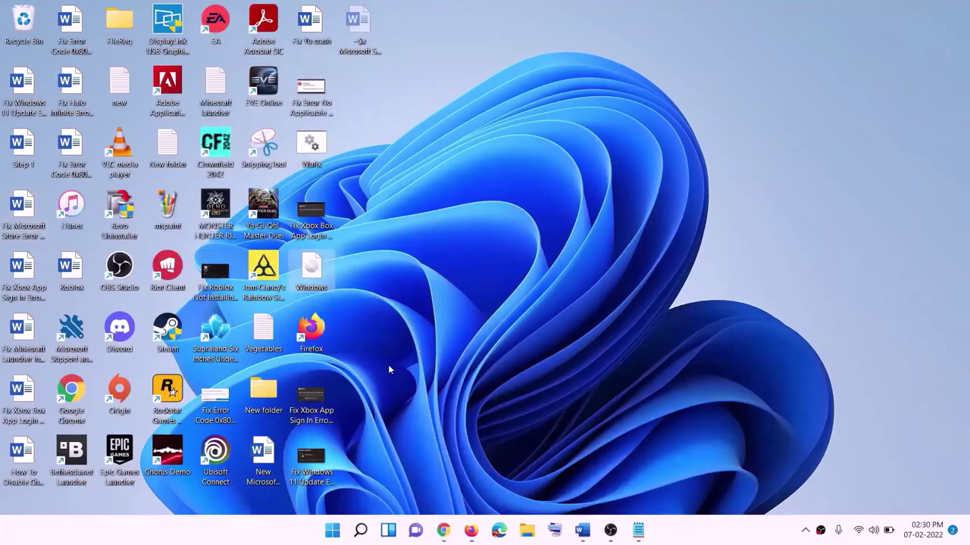
double_click(315, 274)
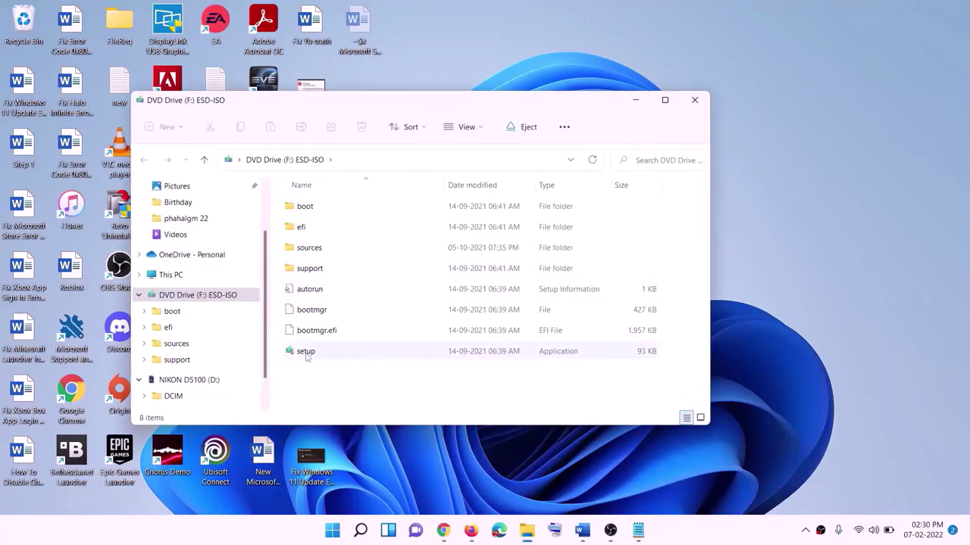
click(306, 354)
double_click(330, 354)
click(389, 396)
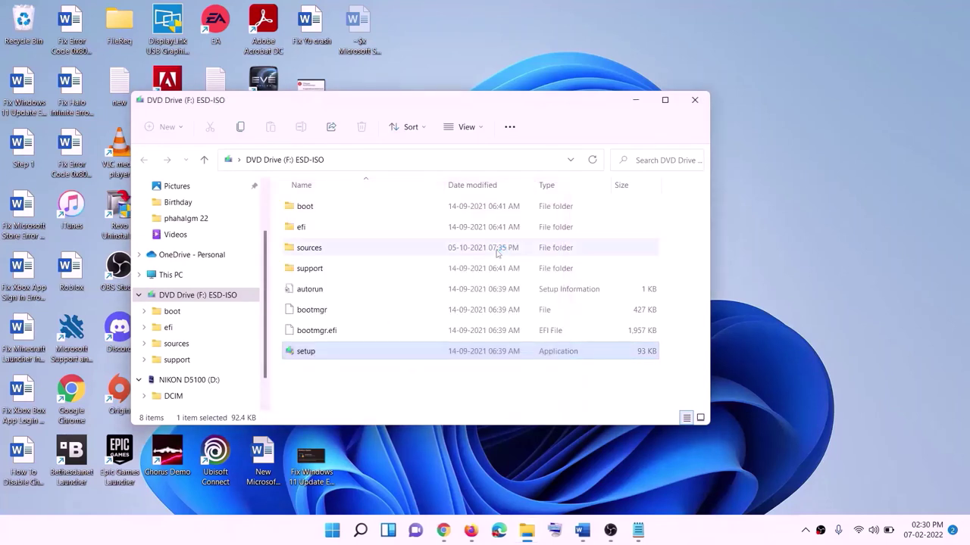